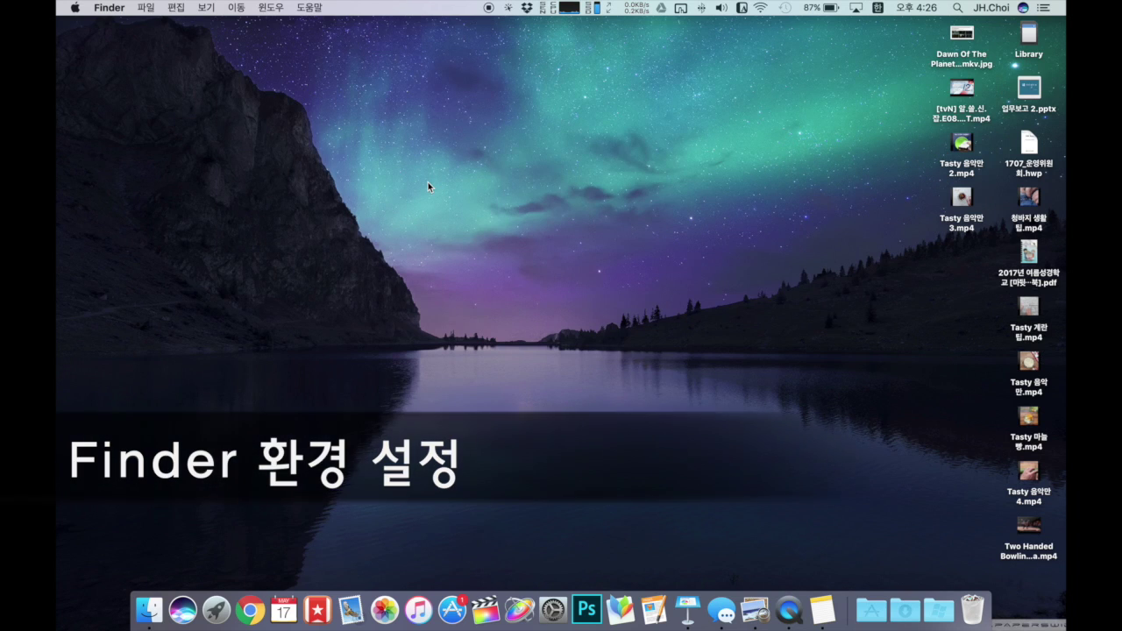
- Open the Finder preferences and look through the general, tags, sidebar and advanced settings, returning to the general ones
key("super+comma")
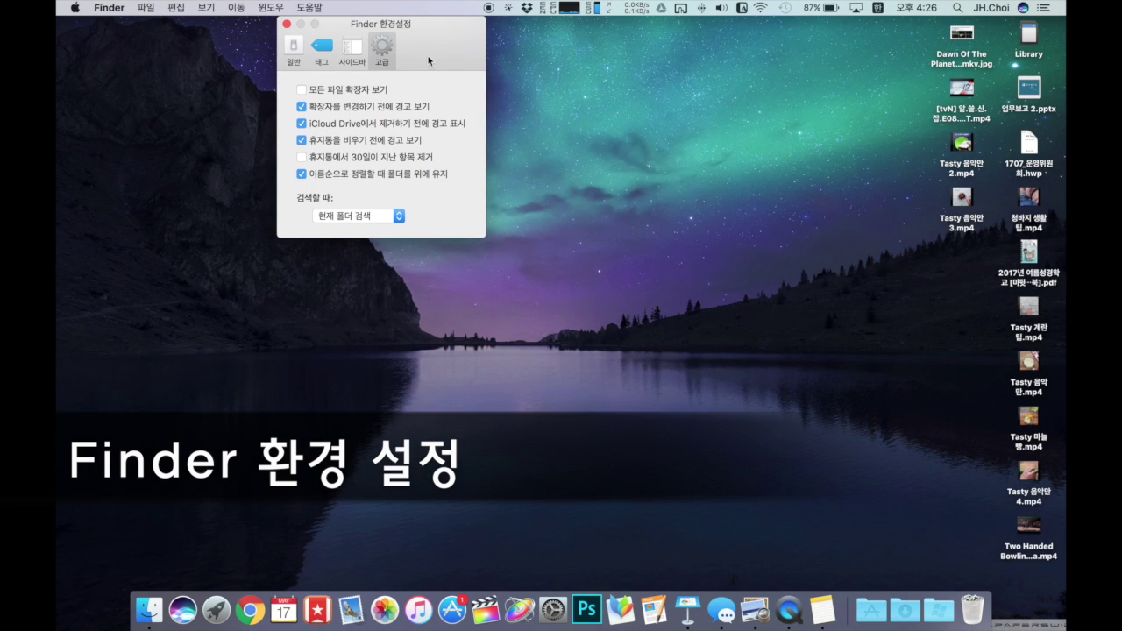
left_click_drag(430, 23, 470, 65)
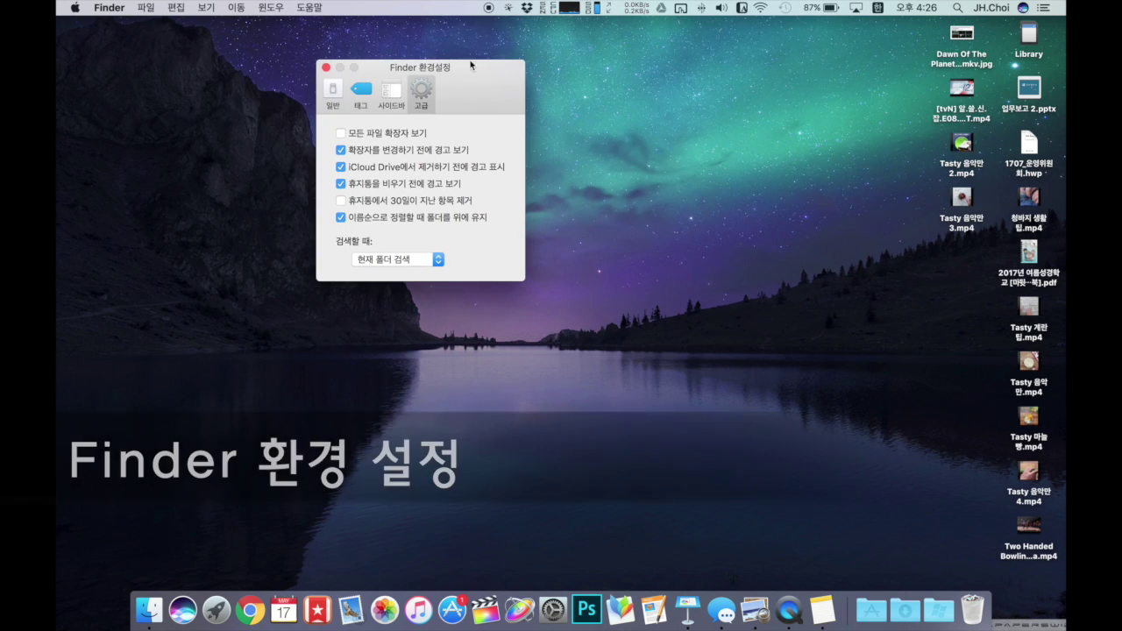
left_click(333, 91)
left_click(362, 91)
left_click(395, 92)
left_click(420, 92)
left_click(334, 91)
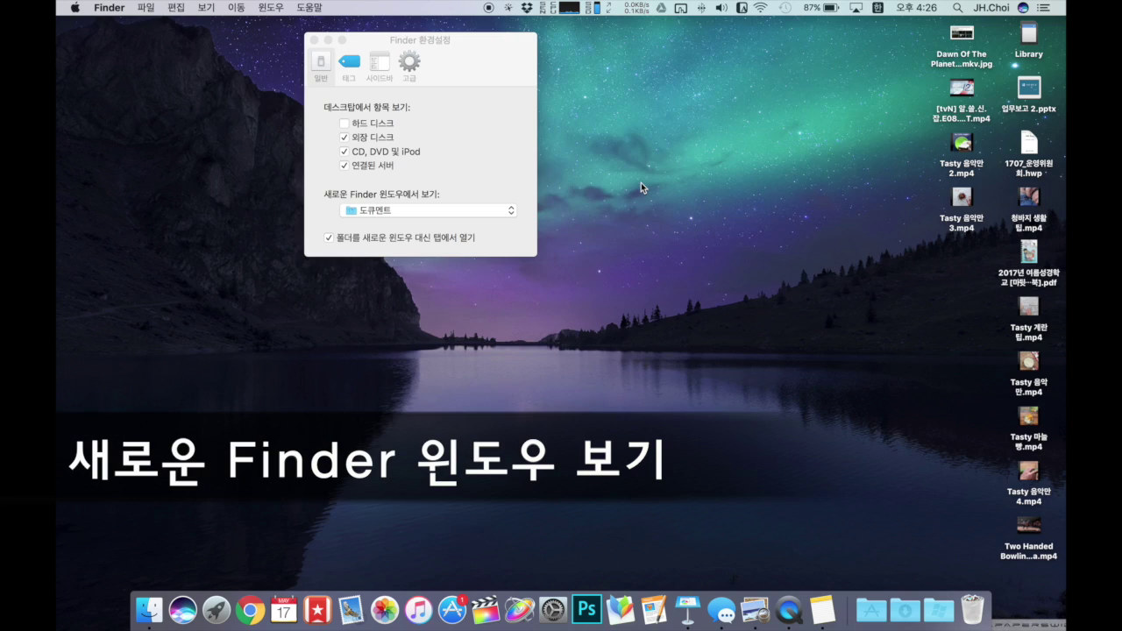
- Browse 나의 모든 파일 in icon view in a new Finder window and close that window
key("super+n")
left_click(333, 117)
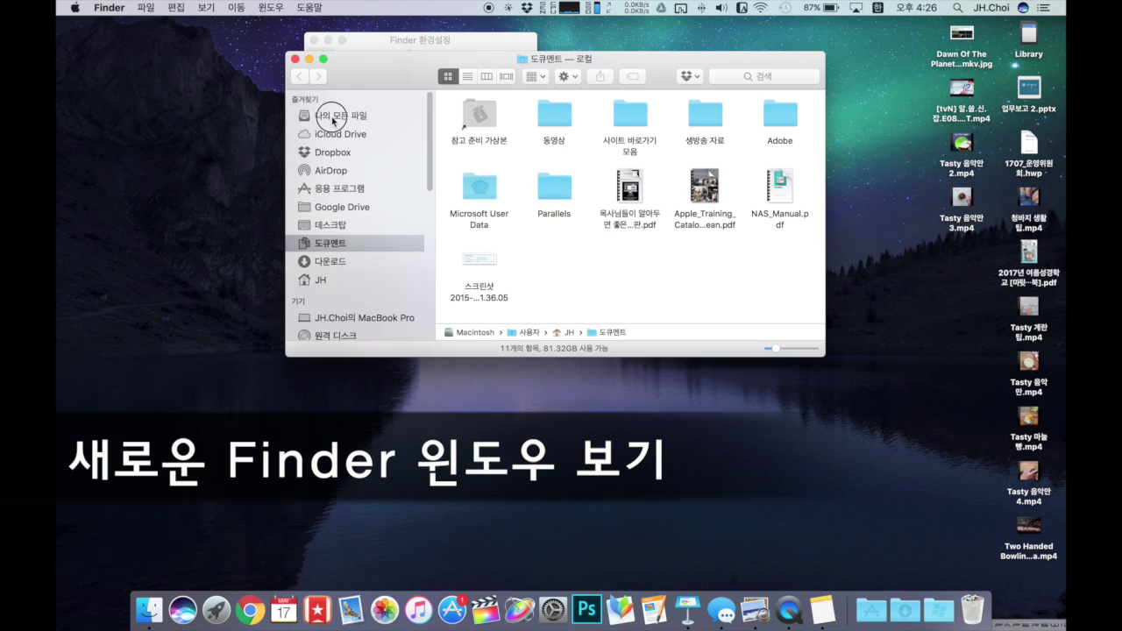
left_click_drag(395, 78, 447, 86)
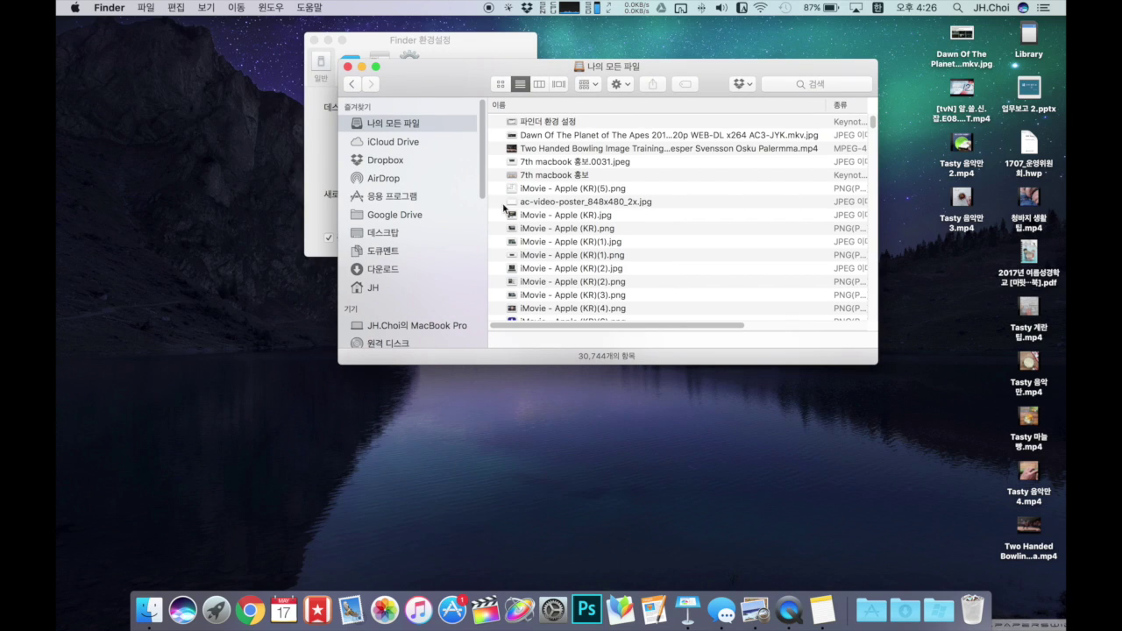
left_click_drag(460, 84, 471, 84)
left_click(512, 84)
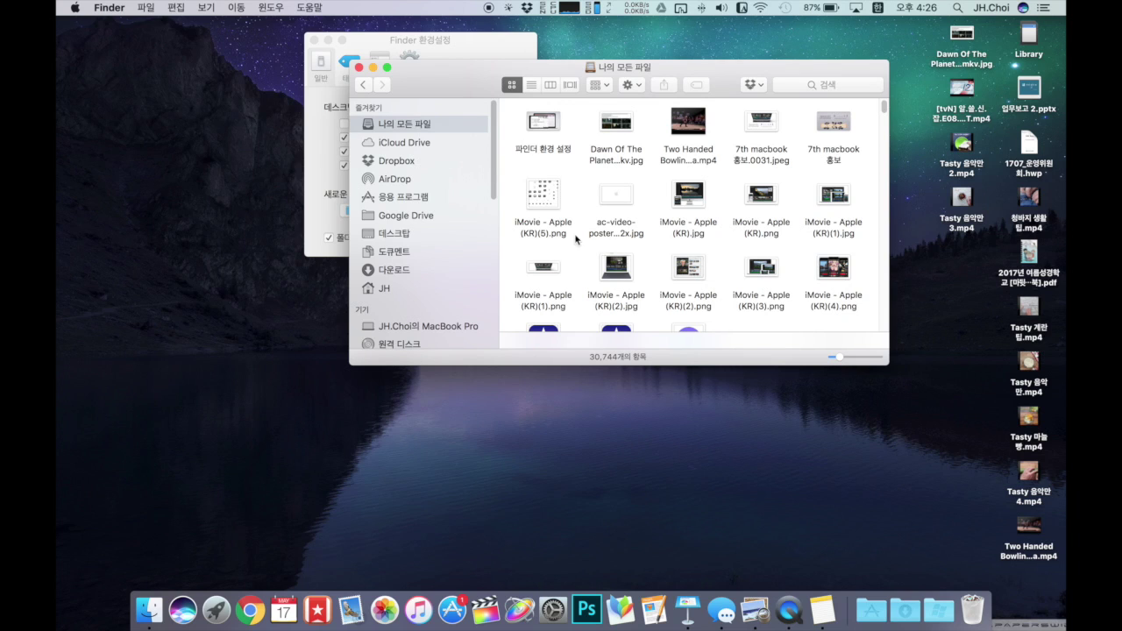
scroll(604, 223, "down", 10)
scroll(599, 222, "up", 10)
key("super+w")
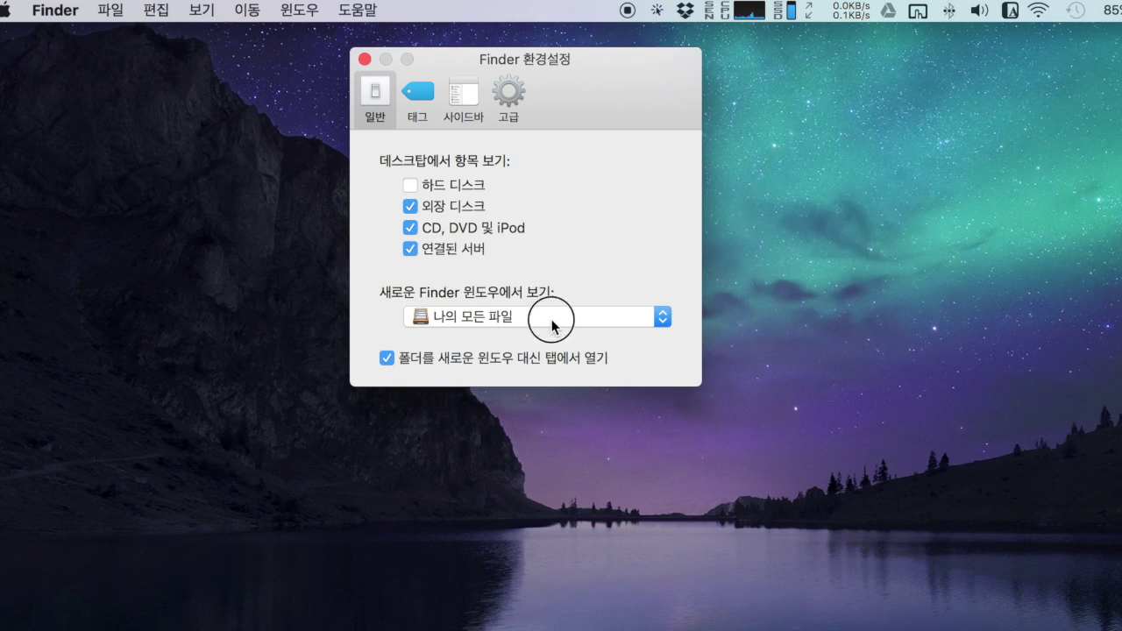
- Set new Finder windows to show the Dropbox folder, choosing it as a custom location
left_click(438, 211)
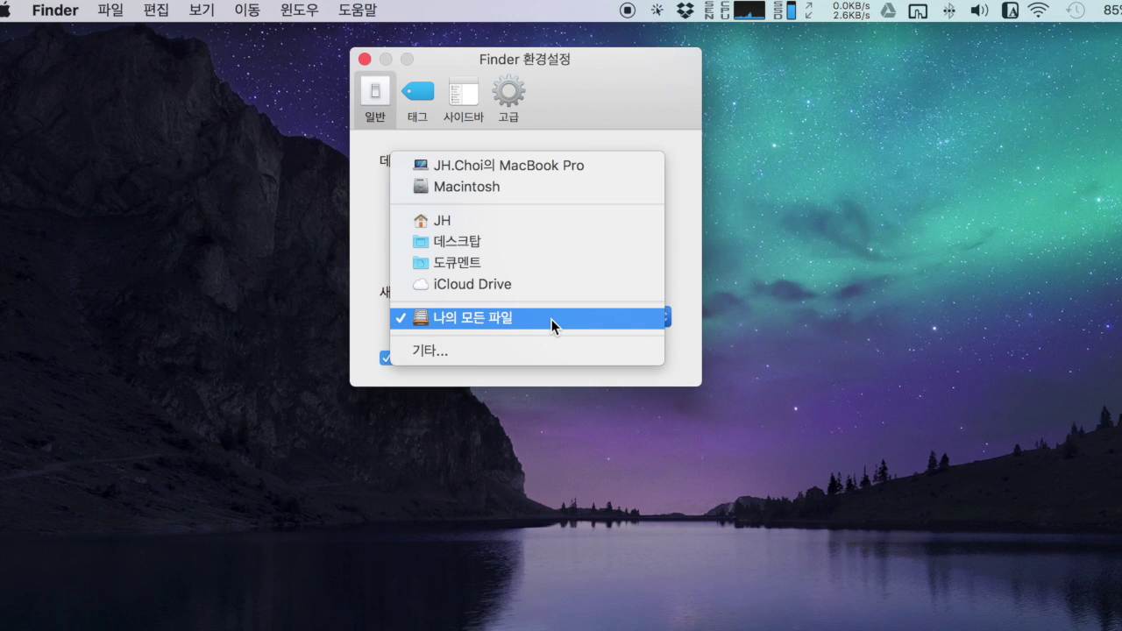
left_click(496, 356)
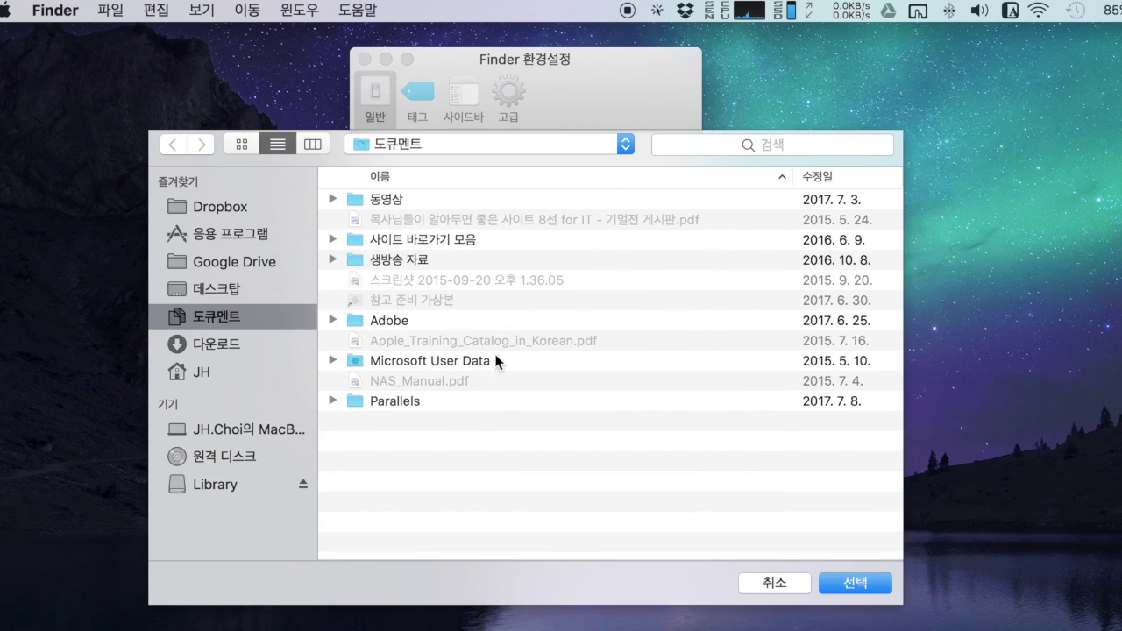
left_click(221, 207)
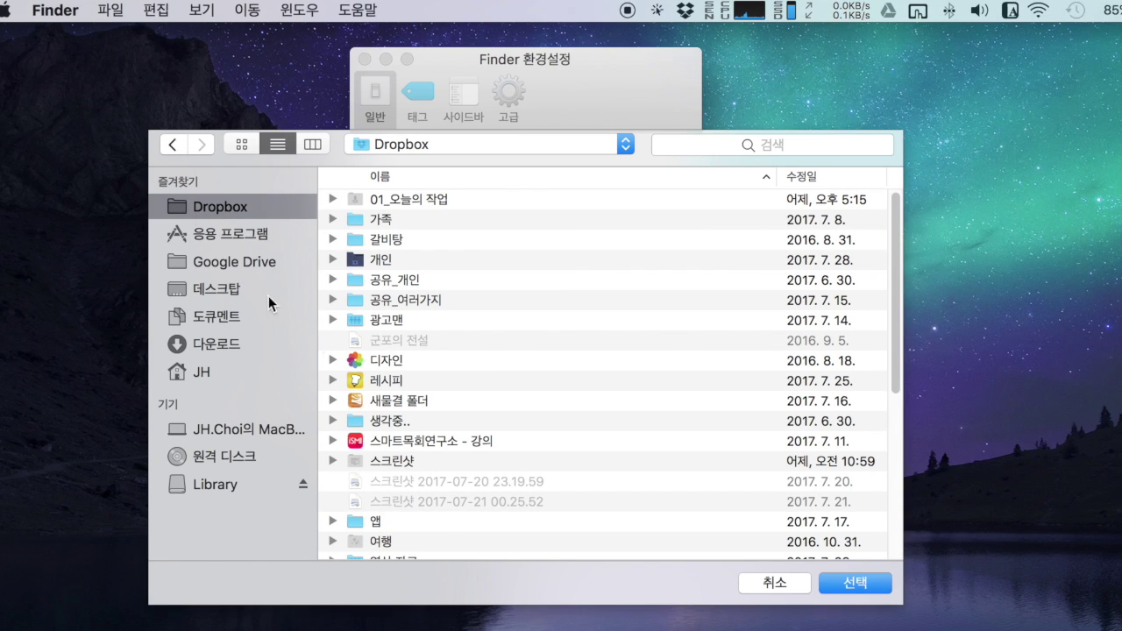
left_click(855, 583)
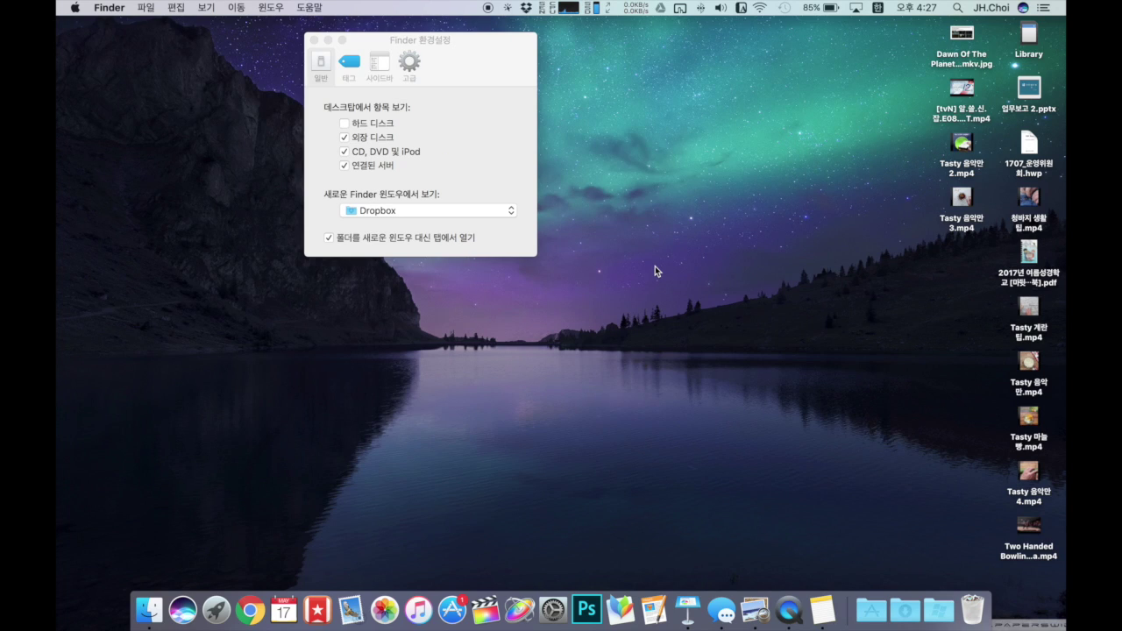
- Open a new Finder window to check its starting folder and move it away from the preferences
key("super+n")
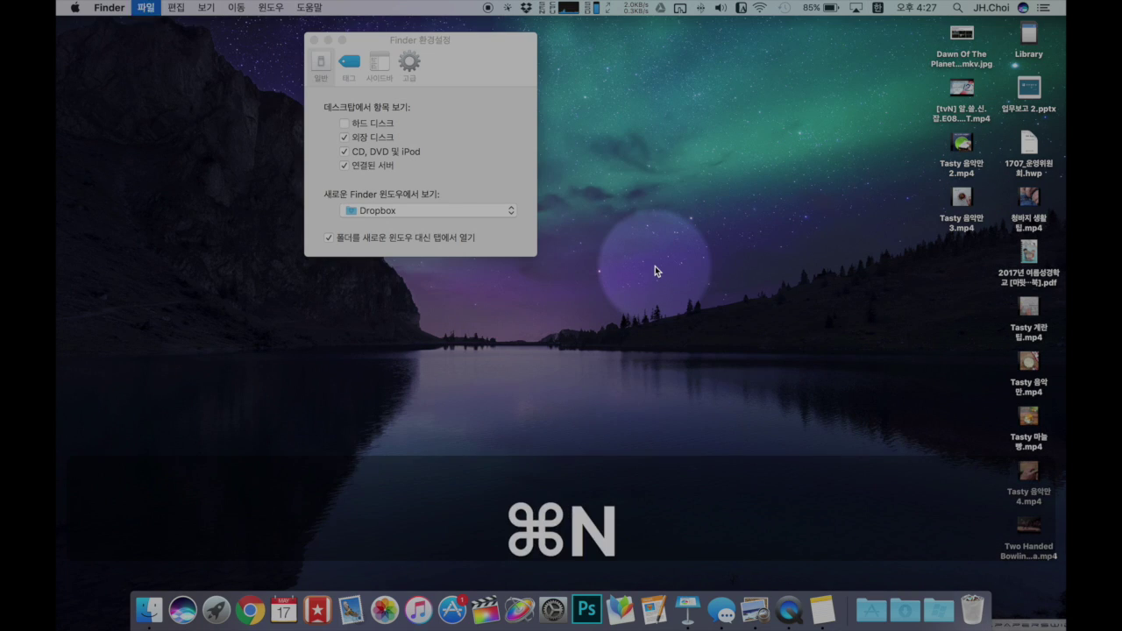
left_click(379, 116)
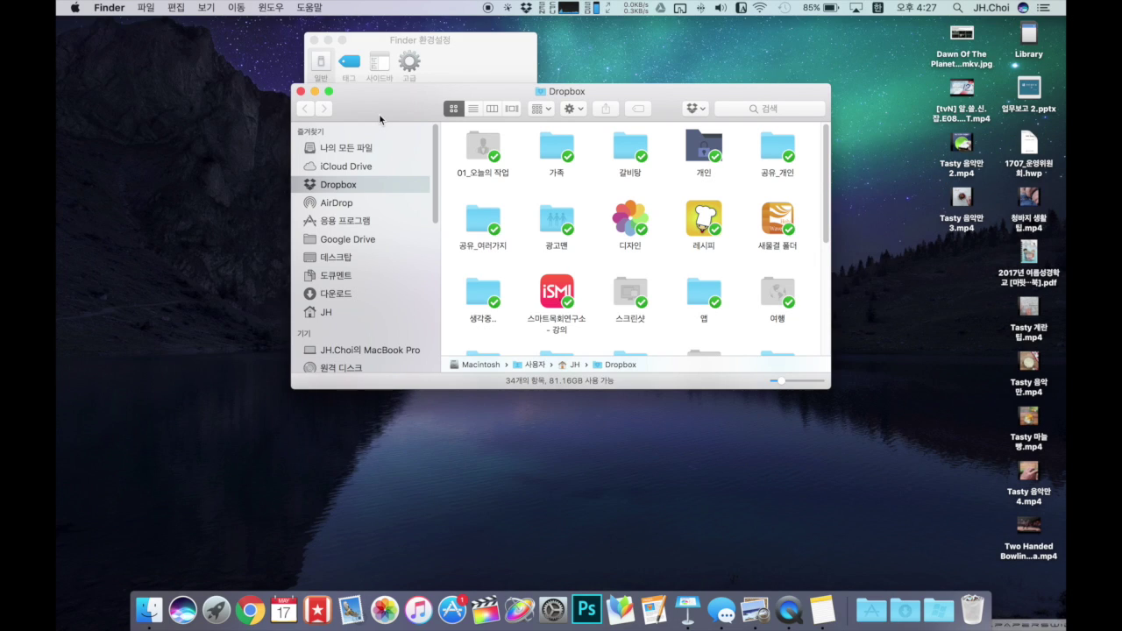
left_click_drag(379, 114, 445, 118)
- Show the sidebar preferences and arrange them beside a taller Finder window so both item lists can be compared
left_click(379, 63)
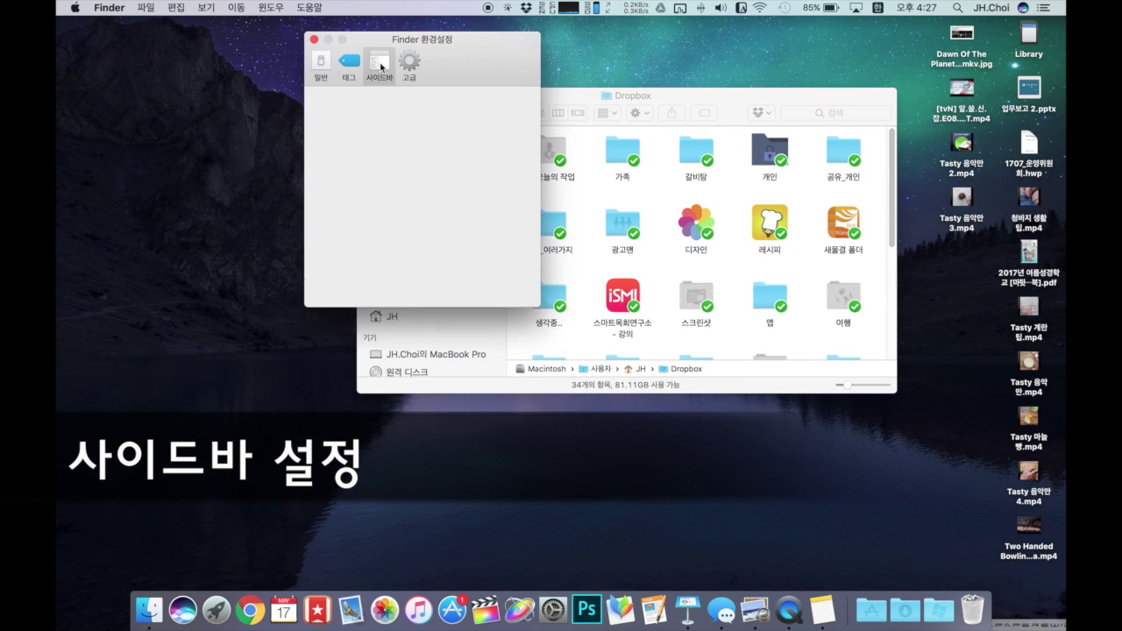
left_click_drag(468, 70, 291, 70)
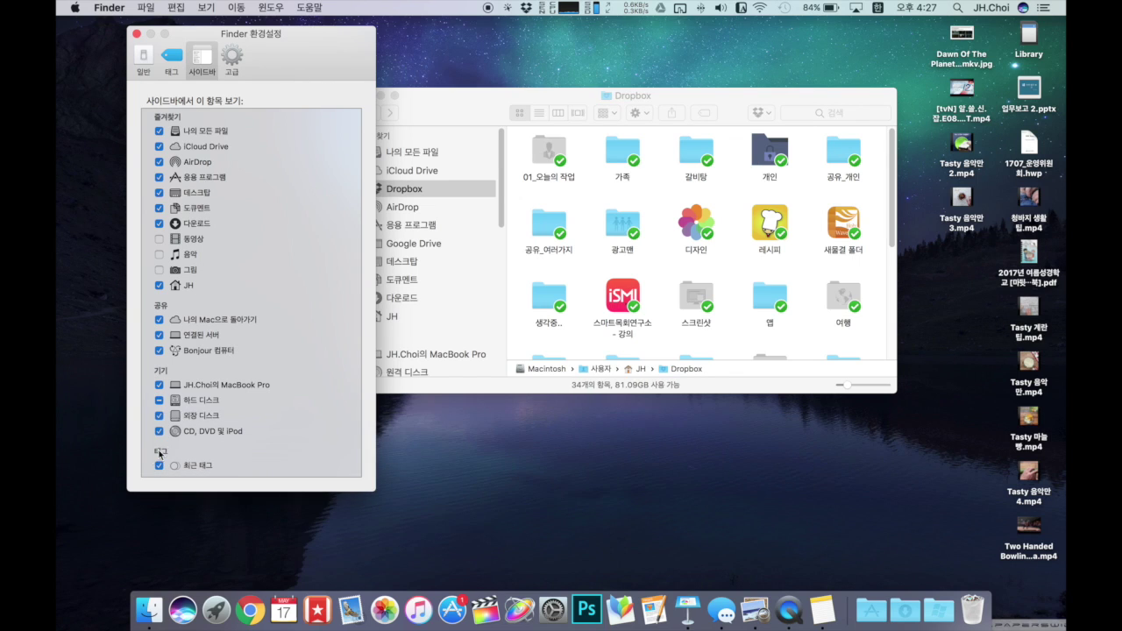
left_click_drag(470, 105, 523, 94)
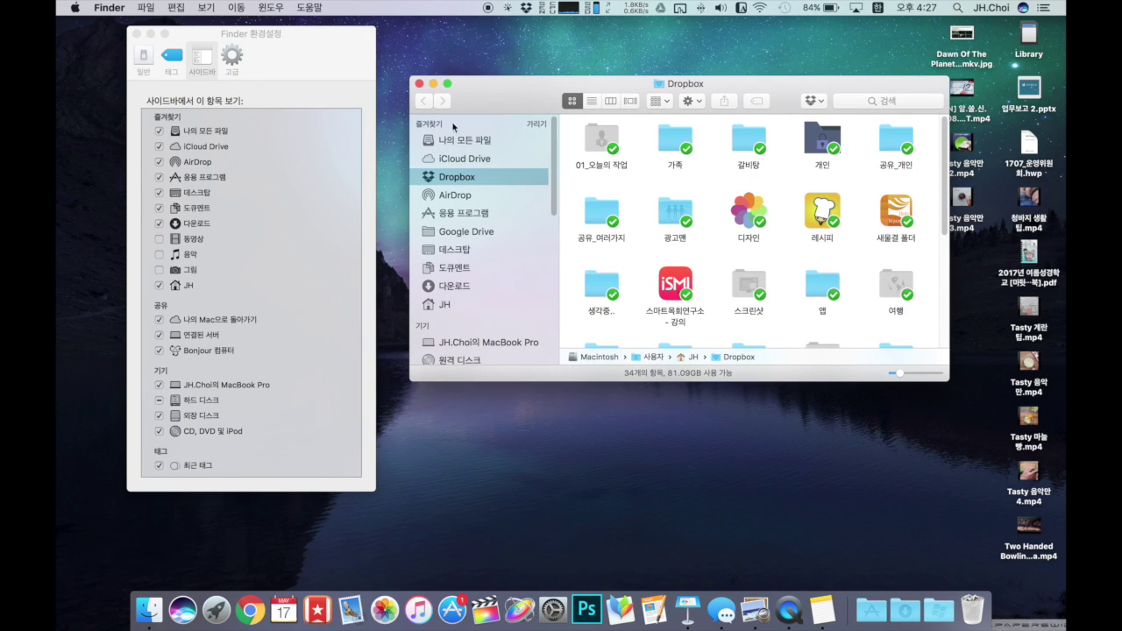
scroll(547, 243, "down", 5)
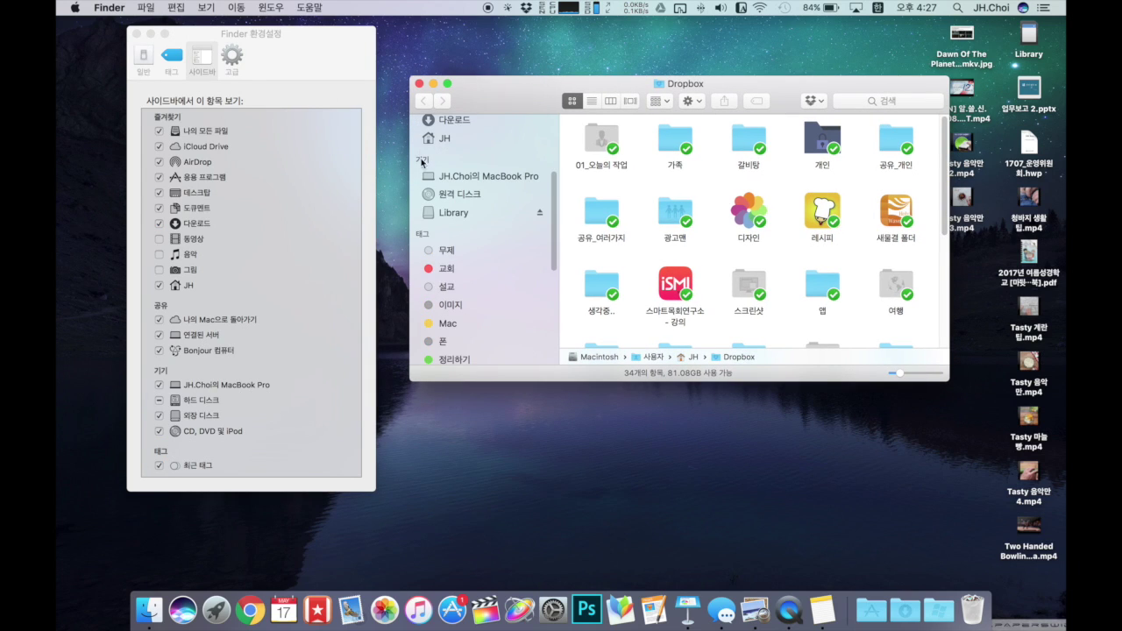
left_click_drag(552, 325, 502, 65)
left_click_drag(601, 336, 601, 488)
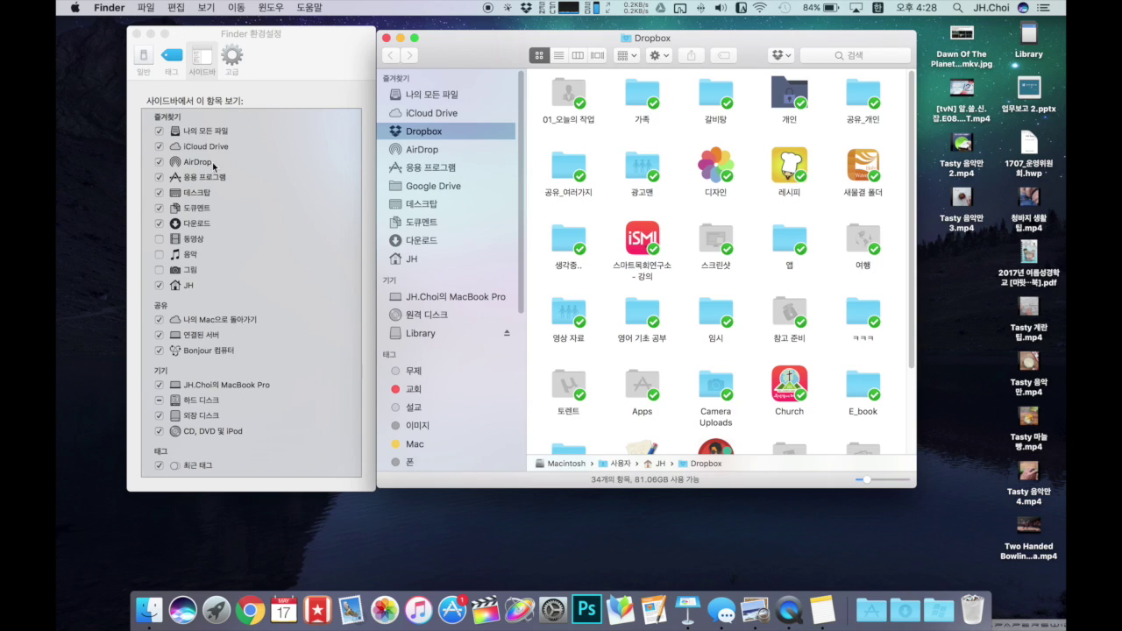
- Hide 나의 모든 파일 from the Finder sidebar, and switch the home folder item off and on again
left_click(160, 132)
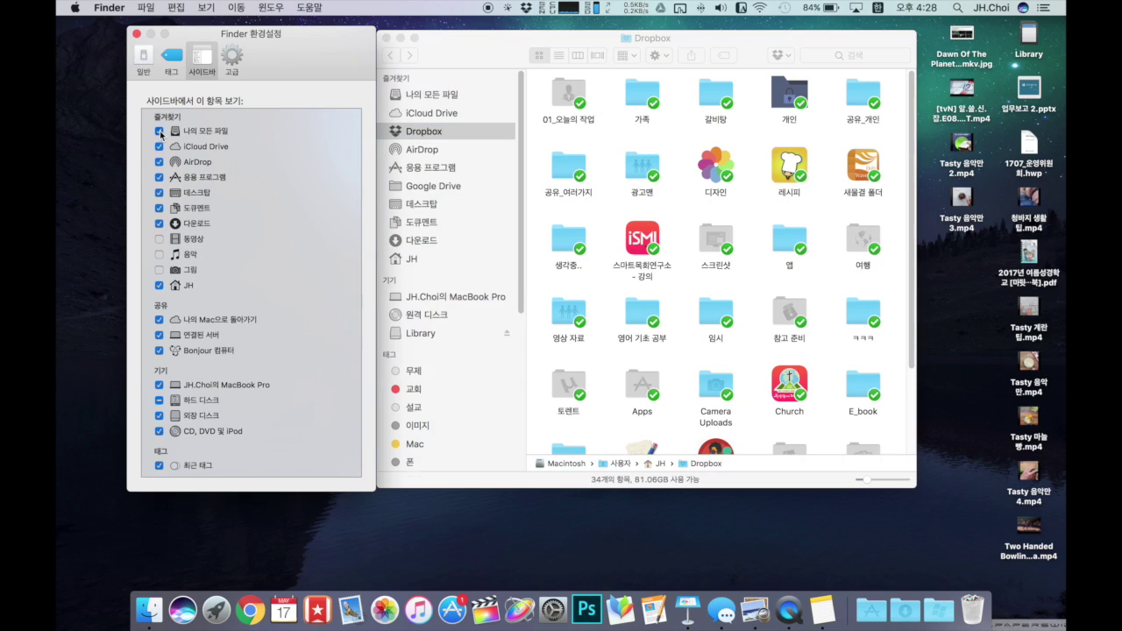
left_click(389, 143)
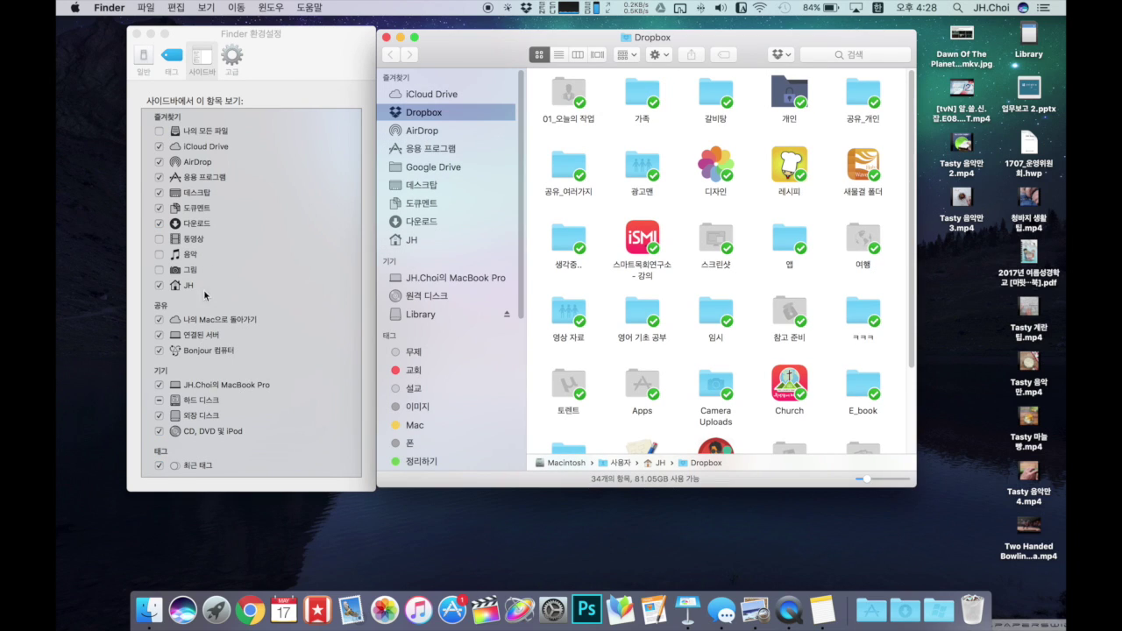
left_click(159, 286)
left_click(158, 285)
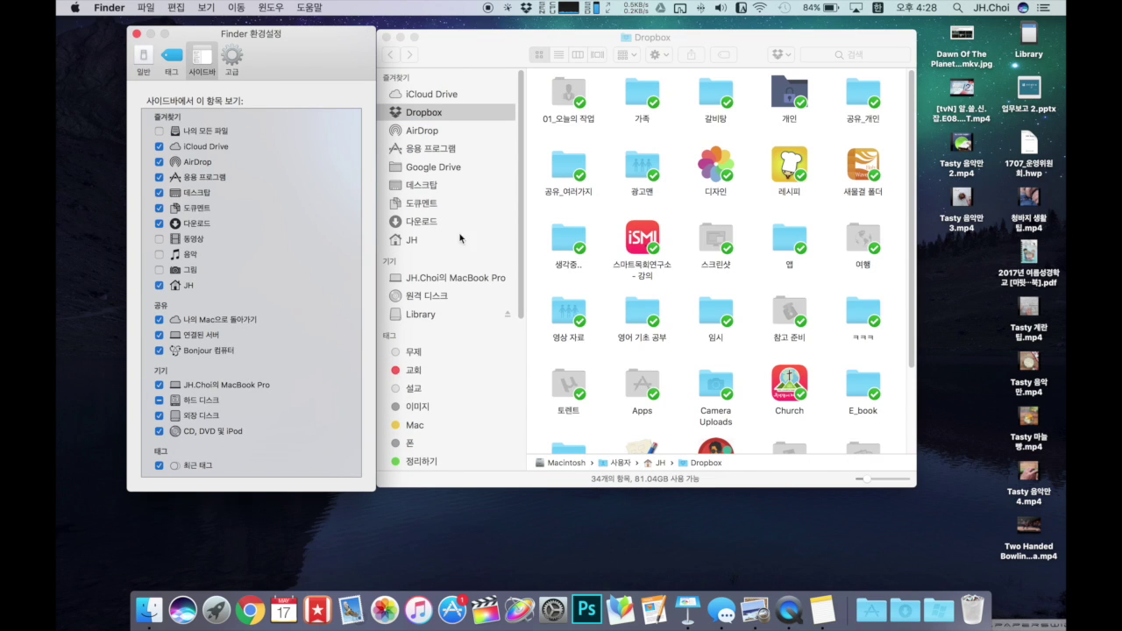
- Open the home folder from the Finder sidebar to view its contents
left_click(411, 240)
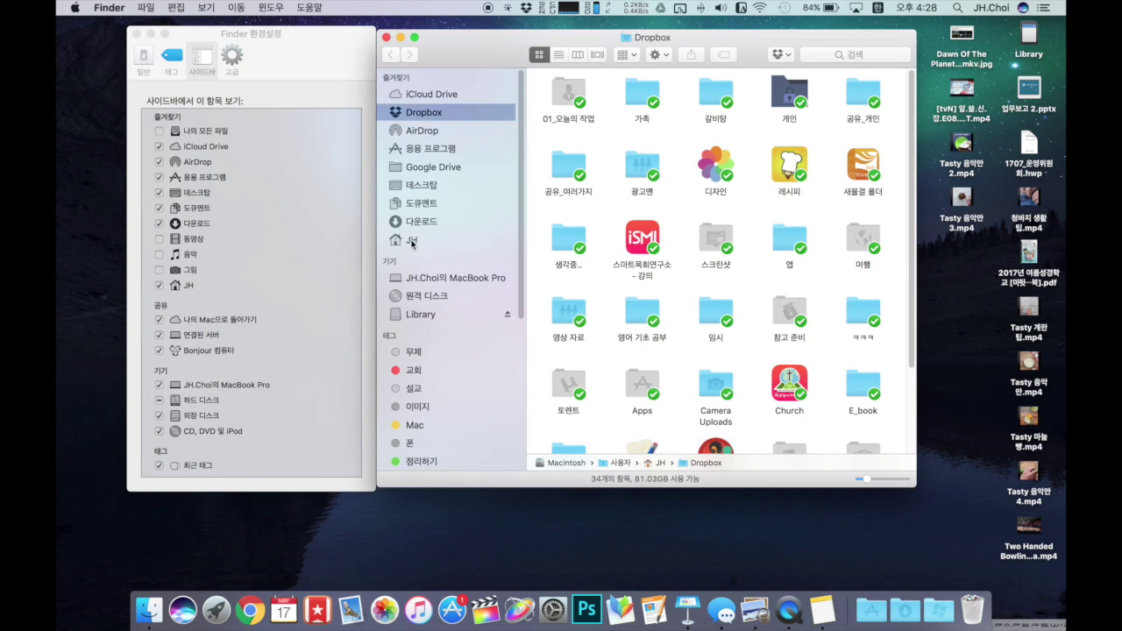
left_click(411, 240)
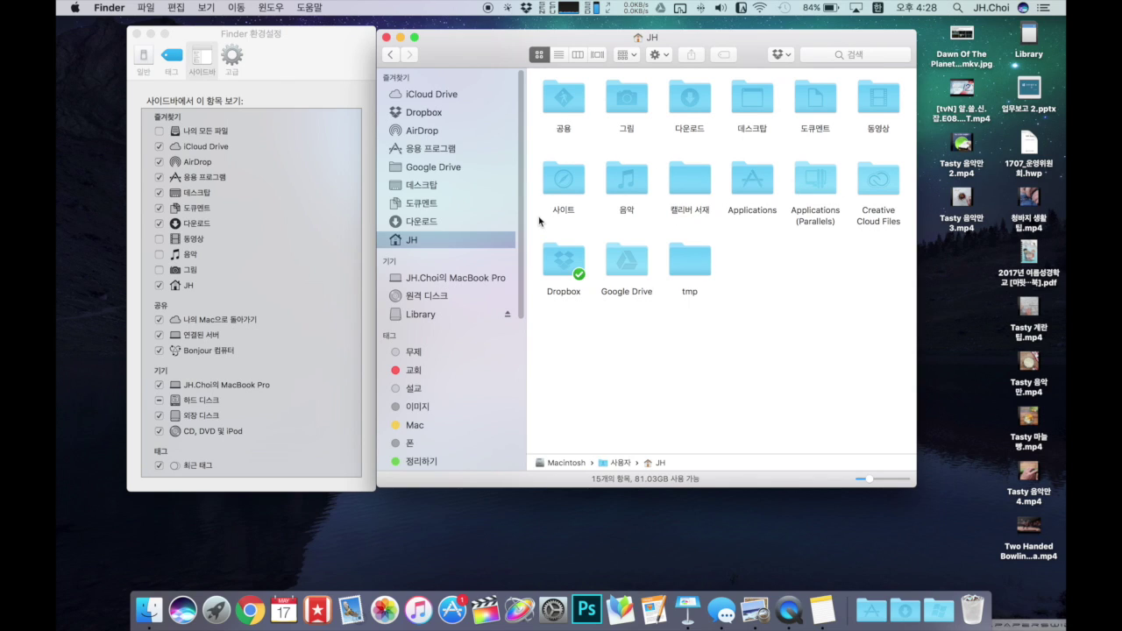
left_click_drag(498, 38, 496, 35)
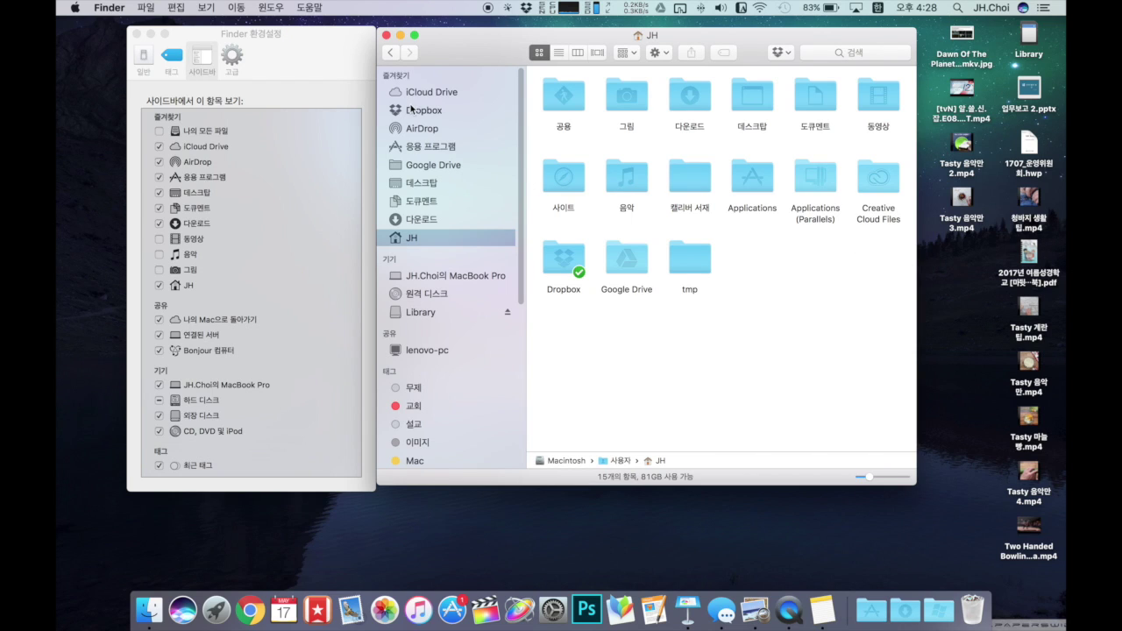
- Add the Library drive from the desktop to the sidebar favourites below the home folder and open it there
left_click(1032, 37)
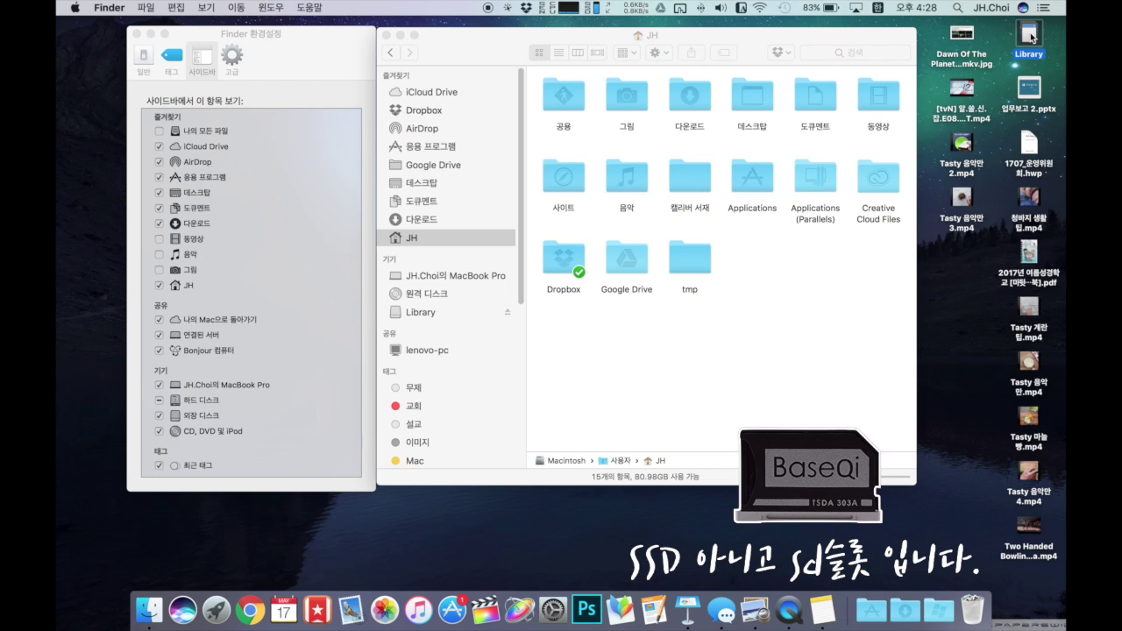
left_click_drag(1032, 37, 476, 254)
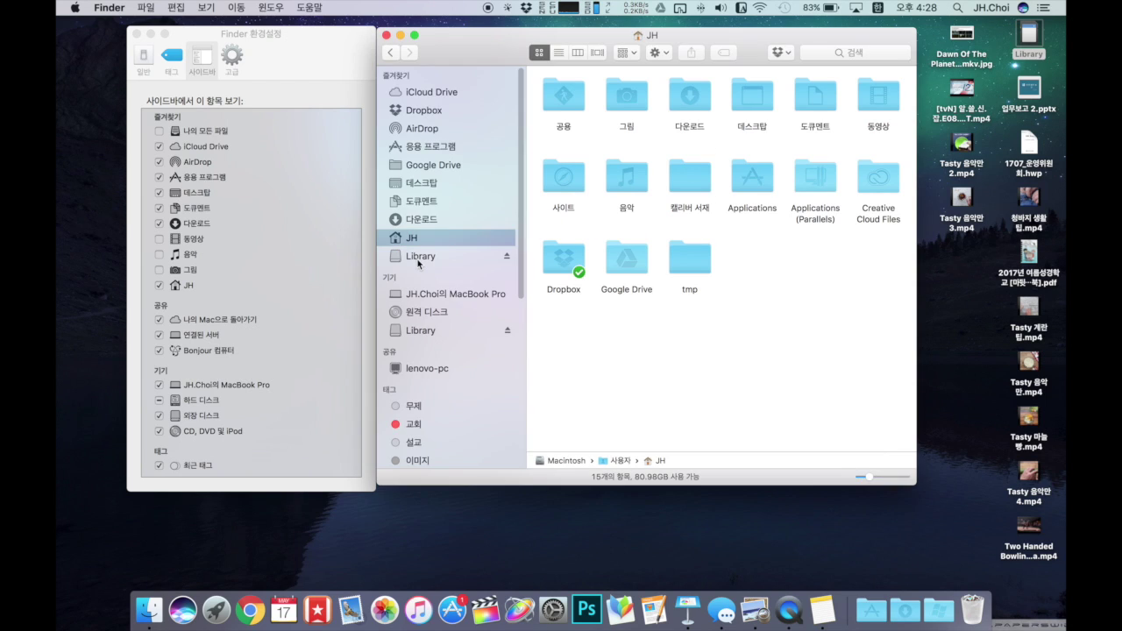
left_click(424, 258)
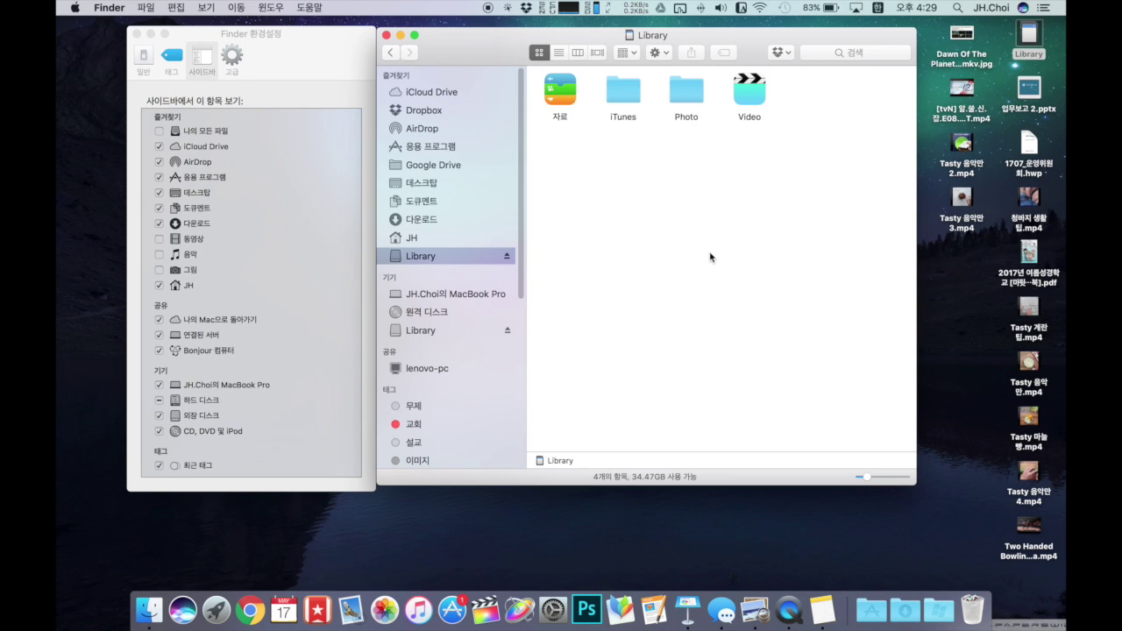
- Add the Library drive's Video folder to the sidebar favourites above Library and open it from there
left_click(746, 92)
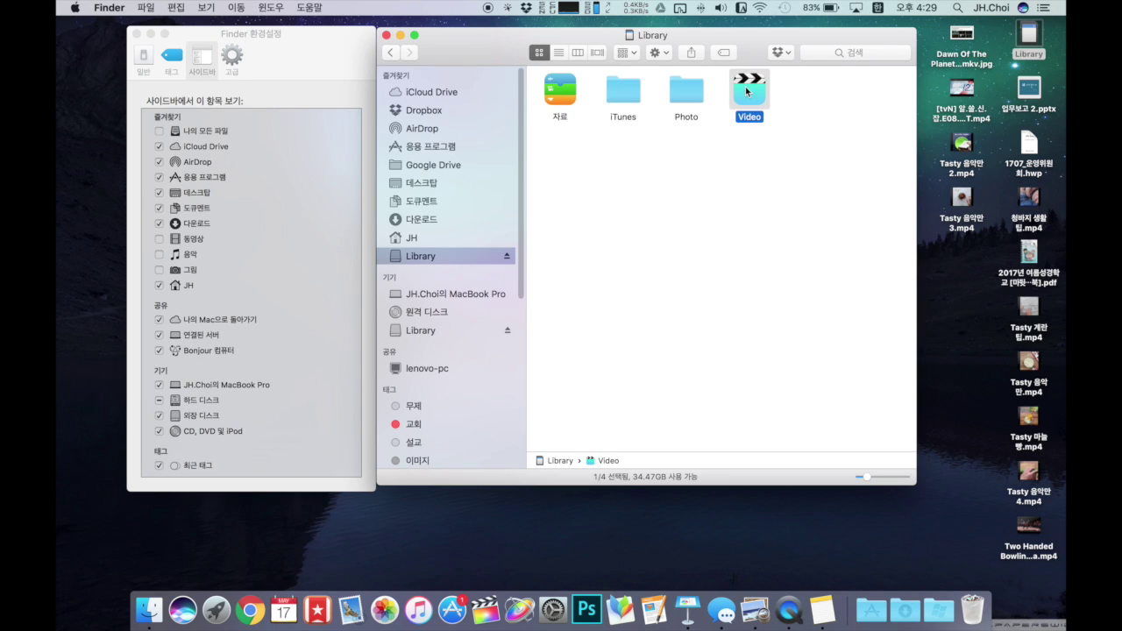
left_click_drag(748, 92, 439, 254)
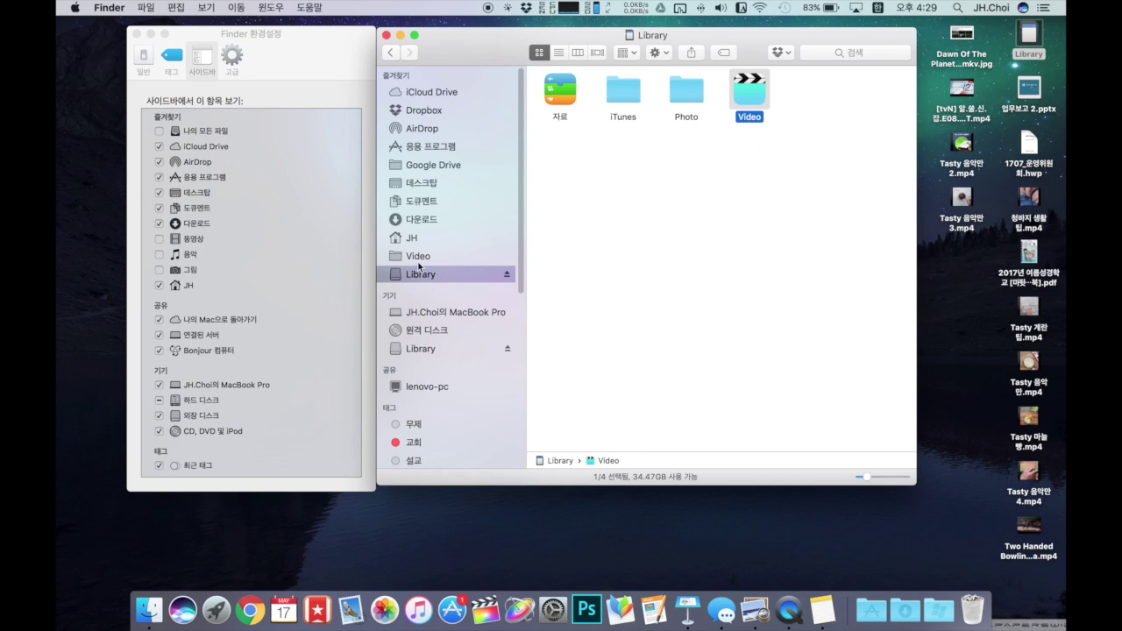
left_click(421, 254)
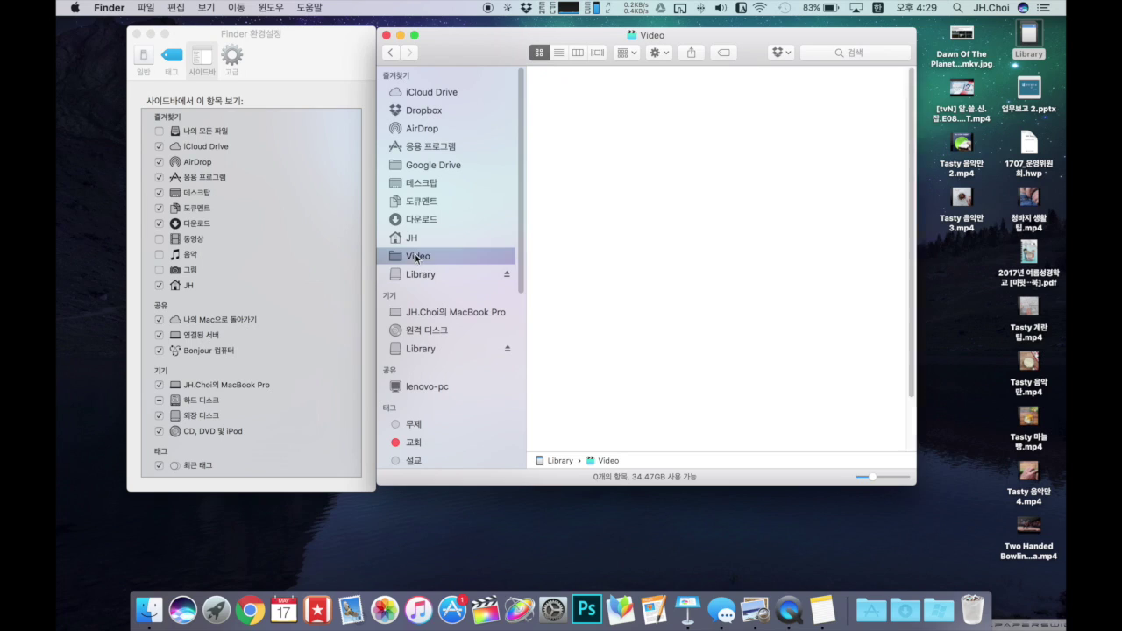
- Remove Video and Library from the sidebar favourites and show 나의 모든 파일 in the sidebar again
left_click_drag(421, 255, 966, 328)
left_click(416, 256)
left_click_drag(417, 256, 952, 321)
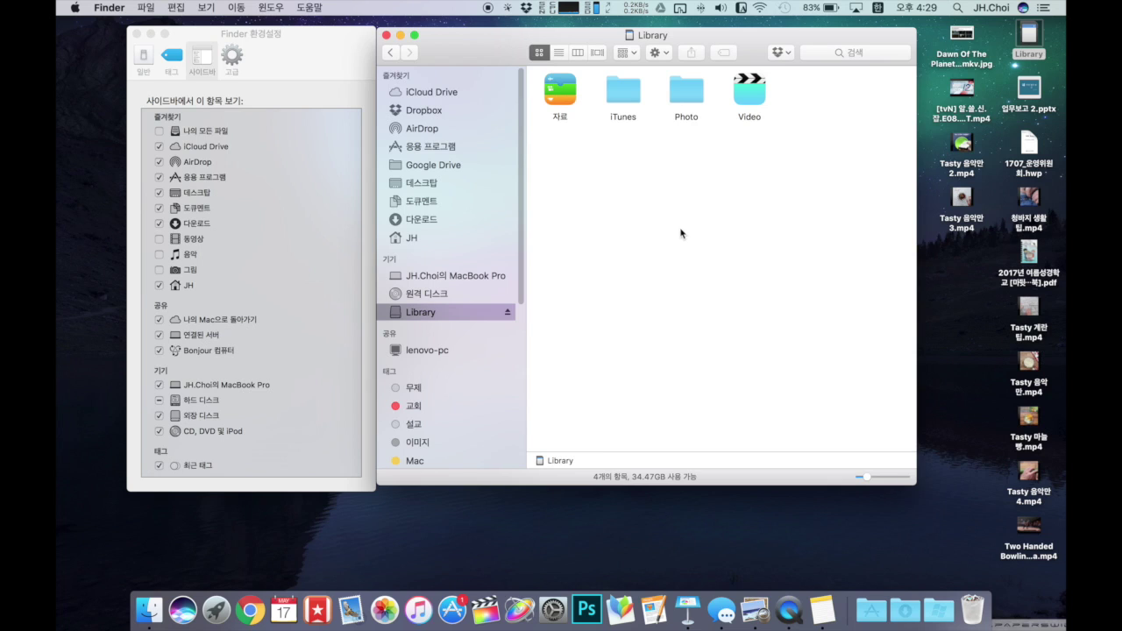
left_click(160, 133)
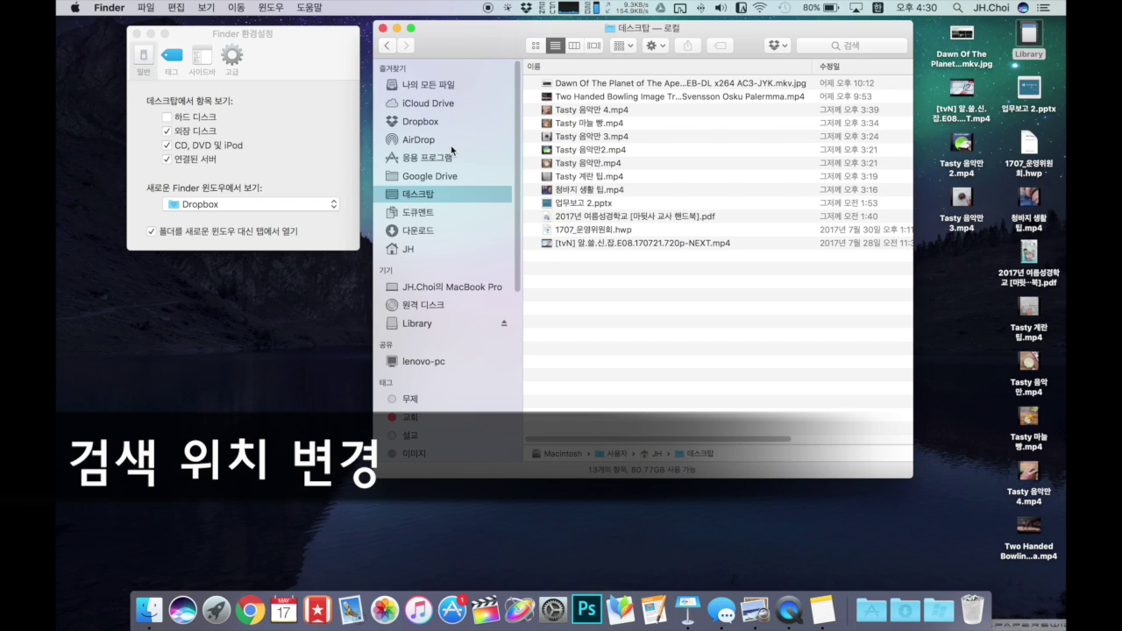
- Search for 보고서 from the Finder window showing the desktop folder
key("super+space")
key("Escape")
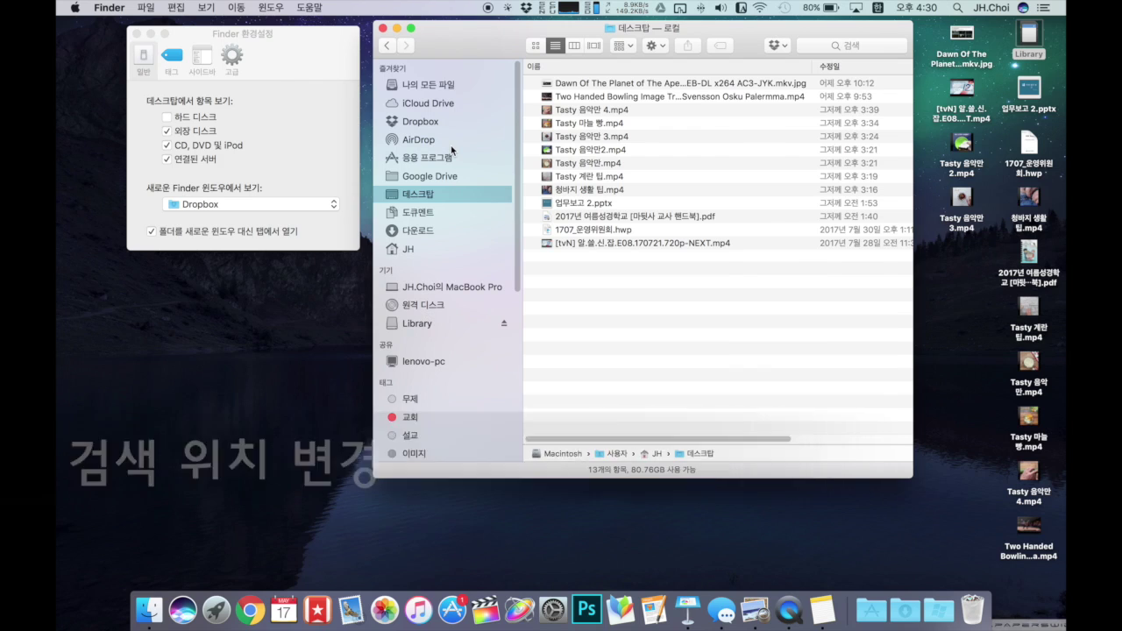
left_click(844, 45)
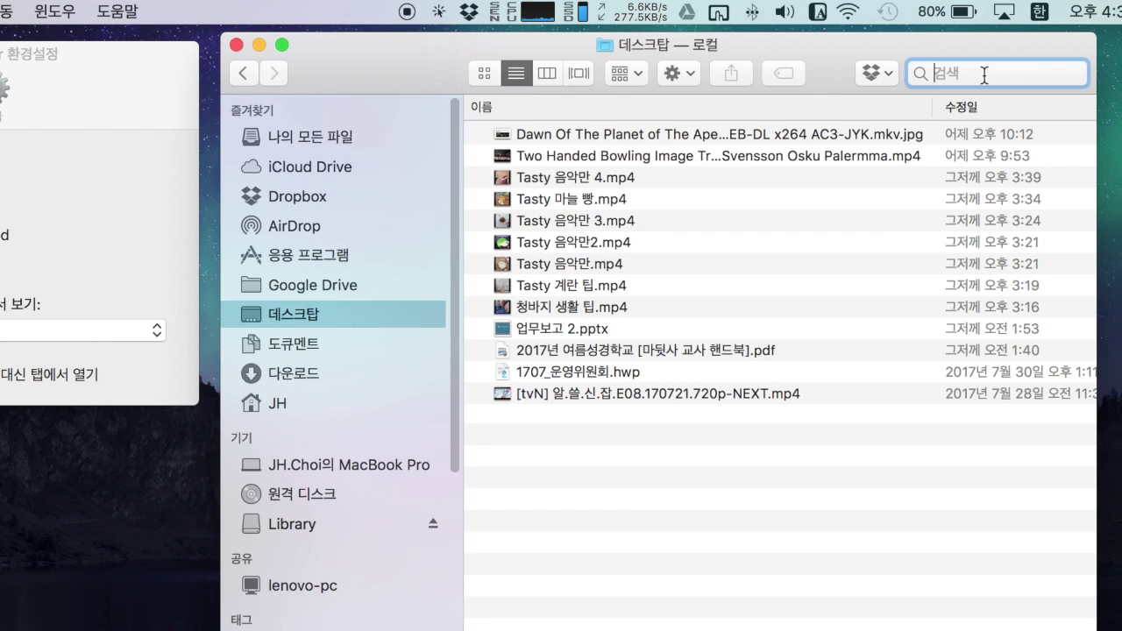
type("보고서")
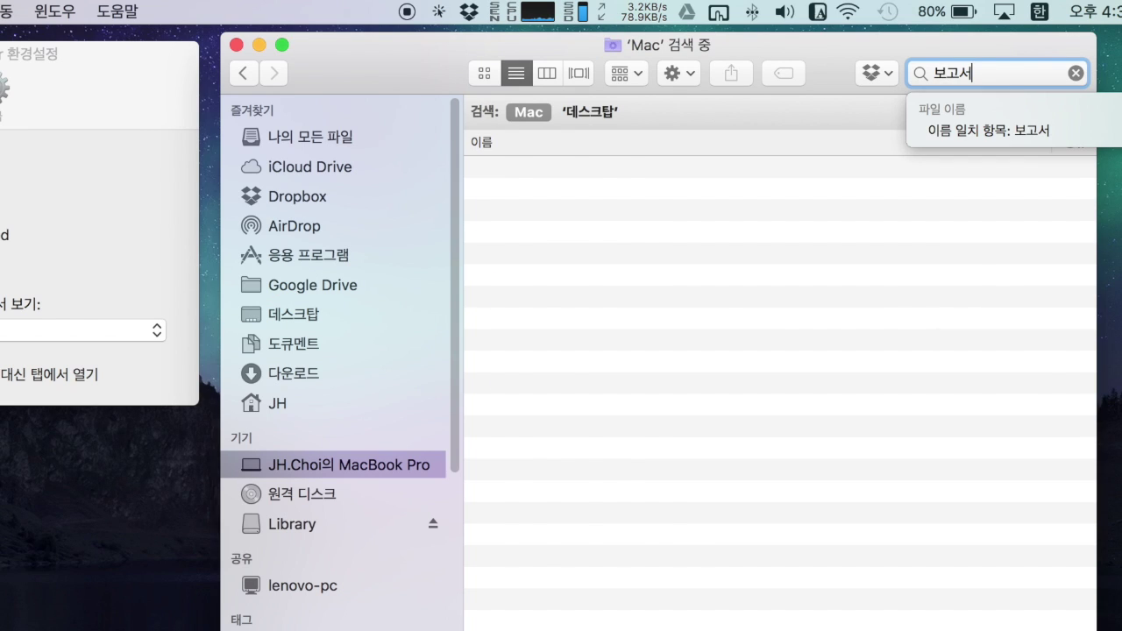
- Run the 보고서 search across the whole Mac
key("Return")
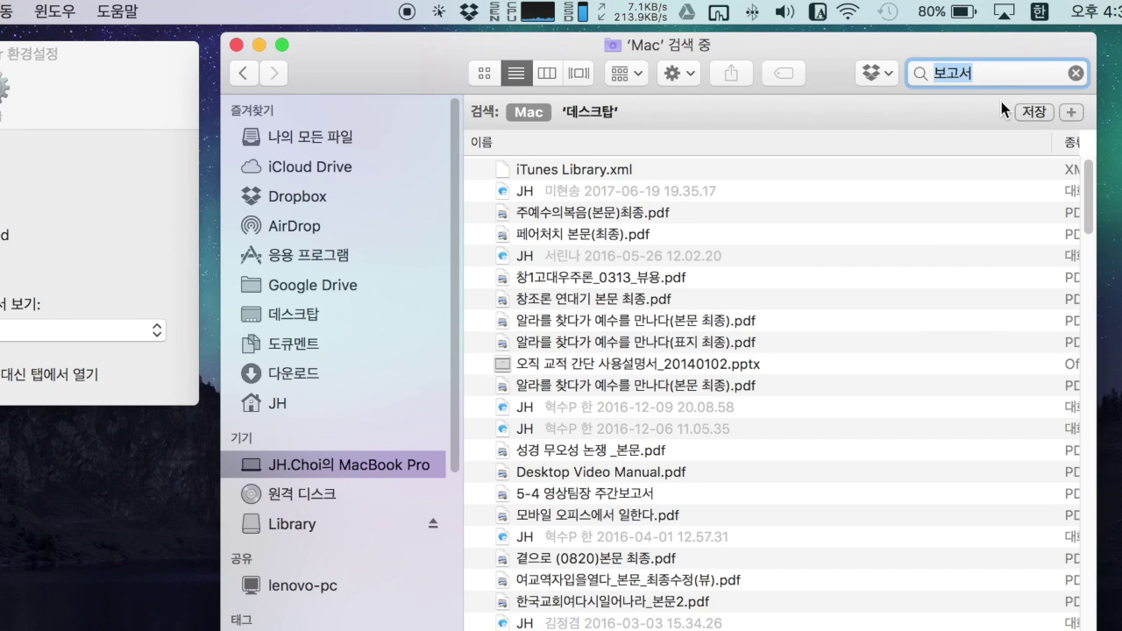
left_click(526, 112)
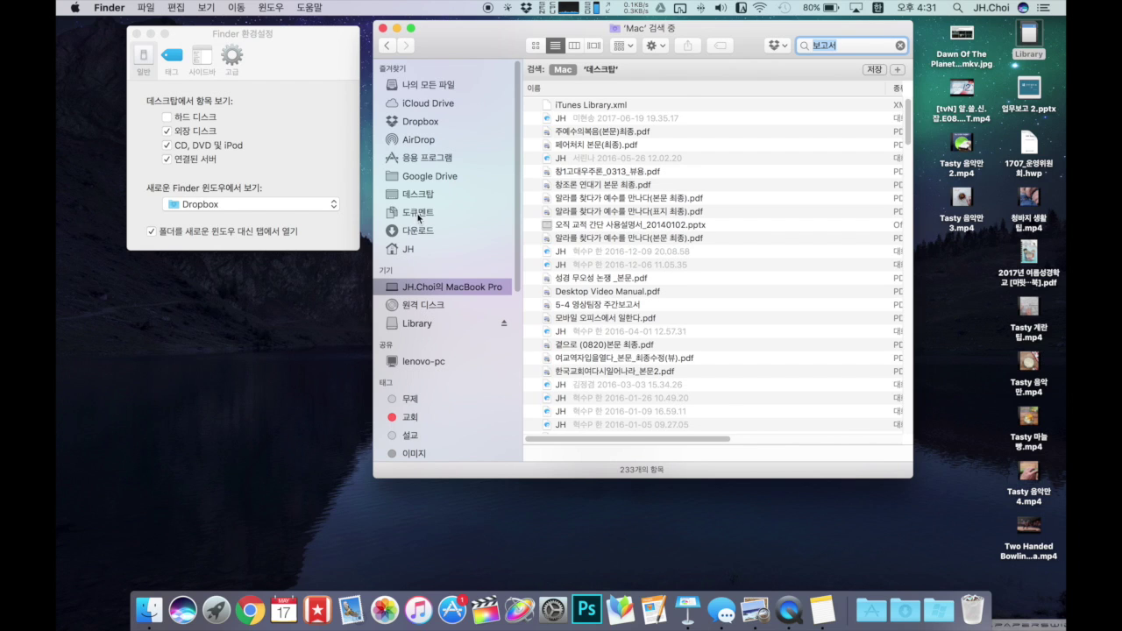
- Open the 도큐멘트 folder, search for 보고서 and restrict the search to that folder
left_click(340, 341)
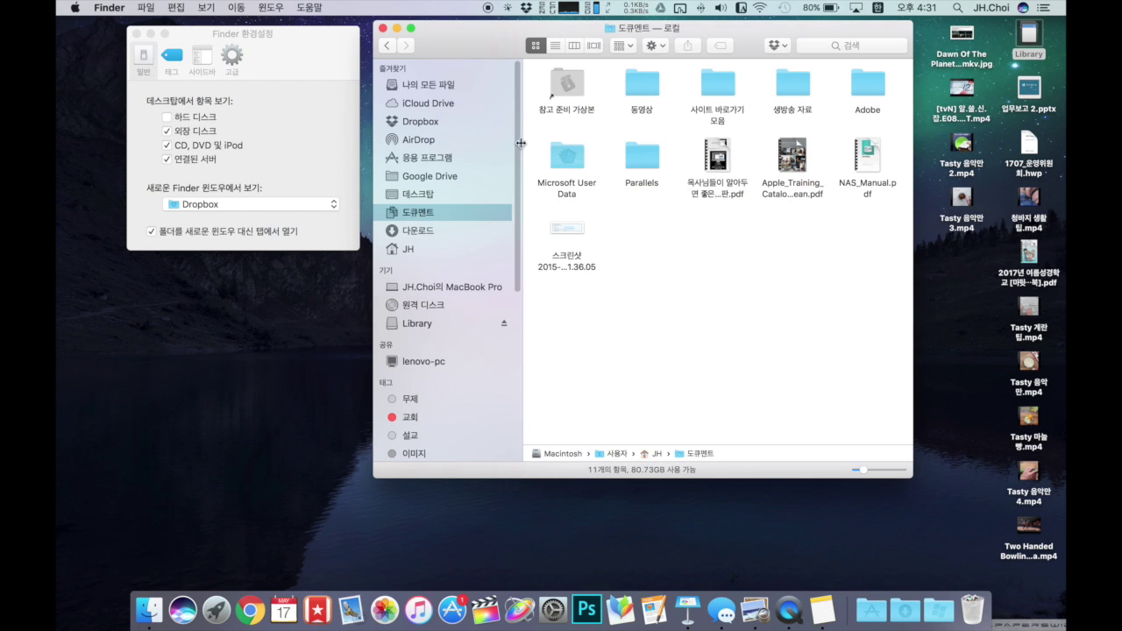
left_click(843, 49)
type("ㅂ")
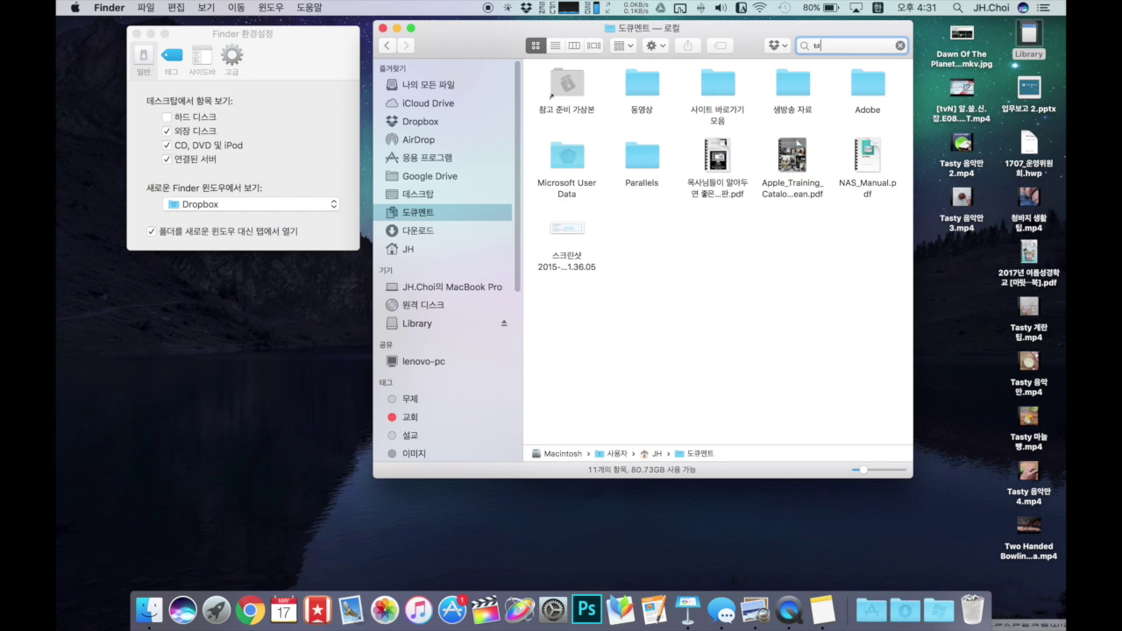
type("보고서")
key("Return")
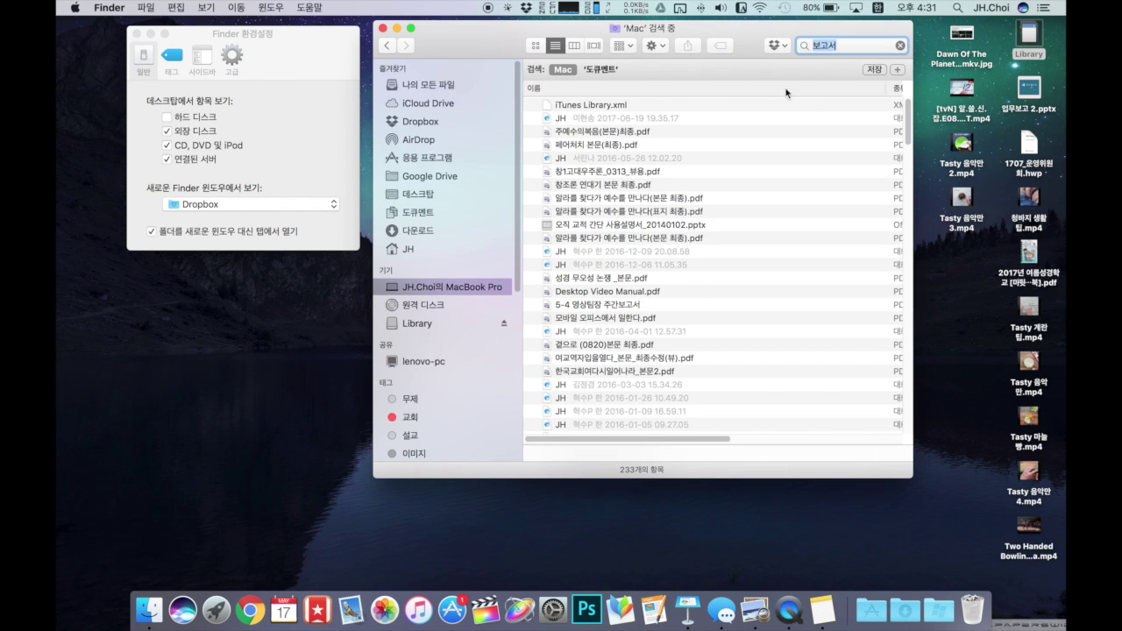
left_click(603, 68)
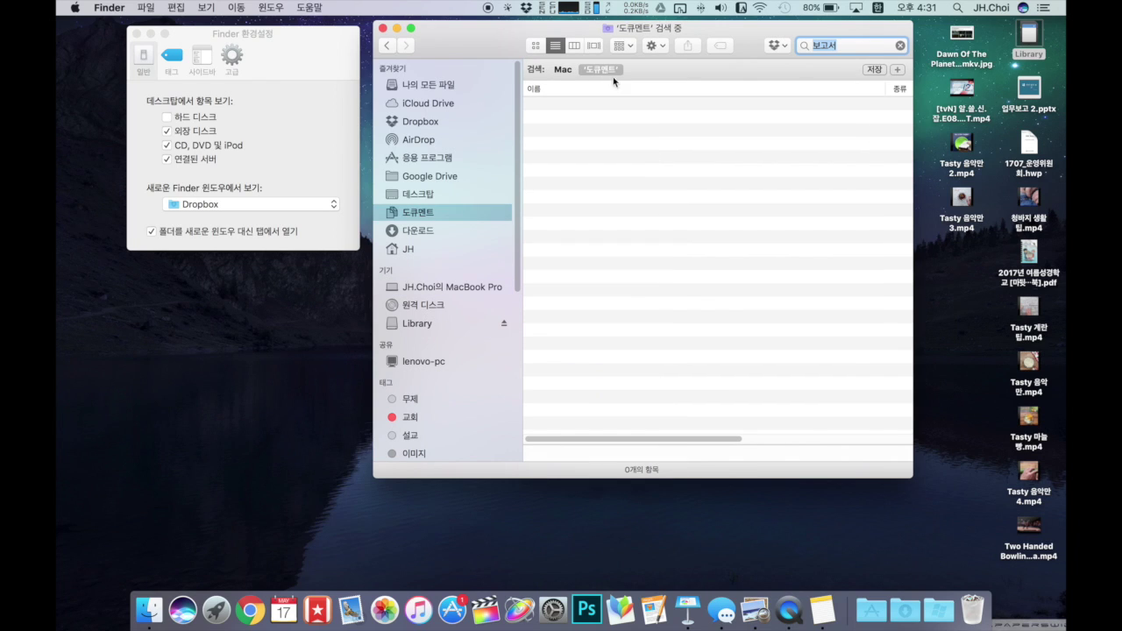
- Set the default search scope in the advanced Finder preferences to 현재 폴더 검색
left_click(310, 73)
left_click(175, 79)
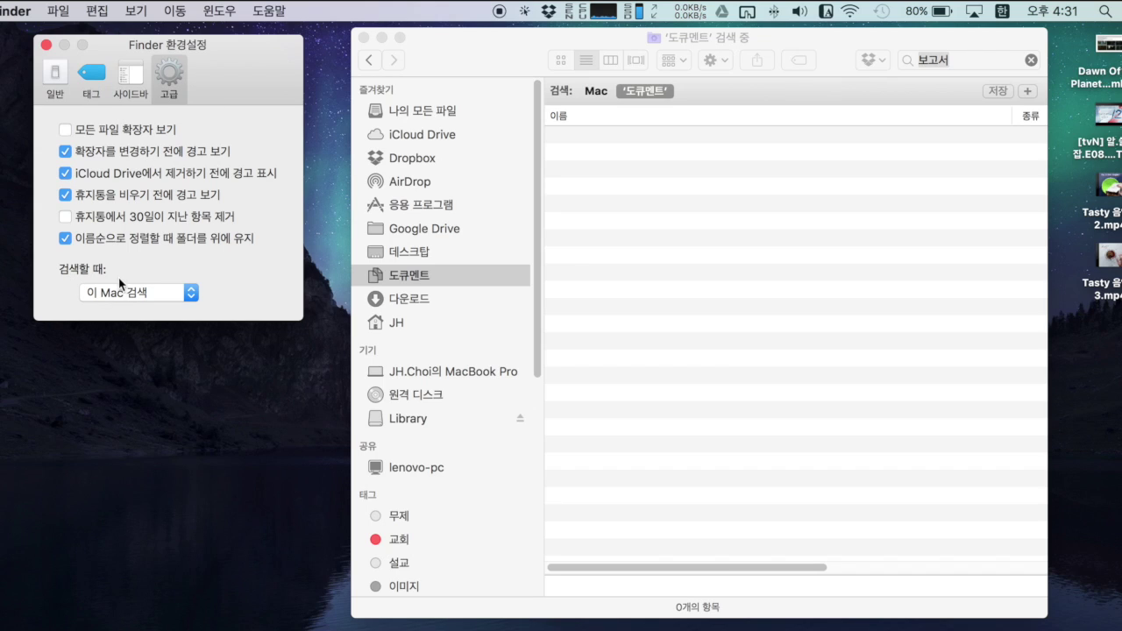
left_click(164, 295)
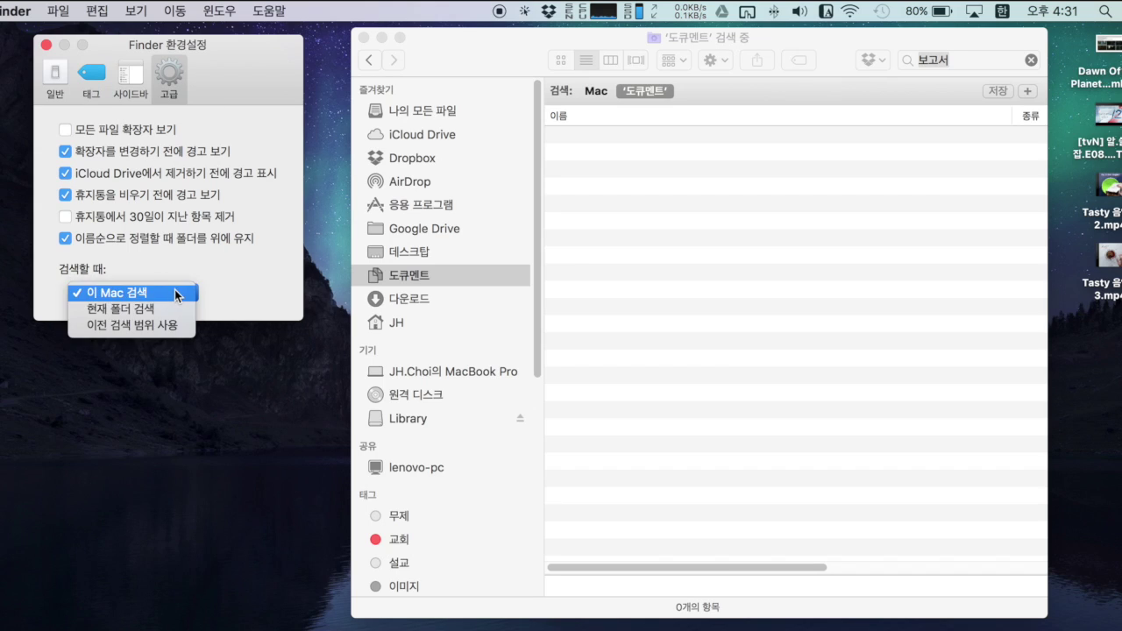
left_click(159, 313)
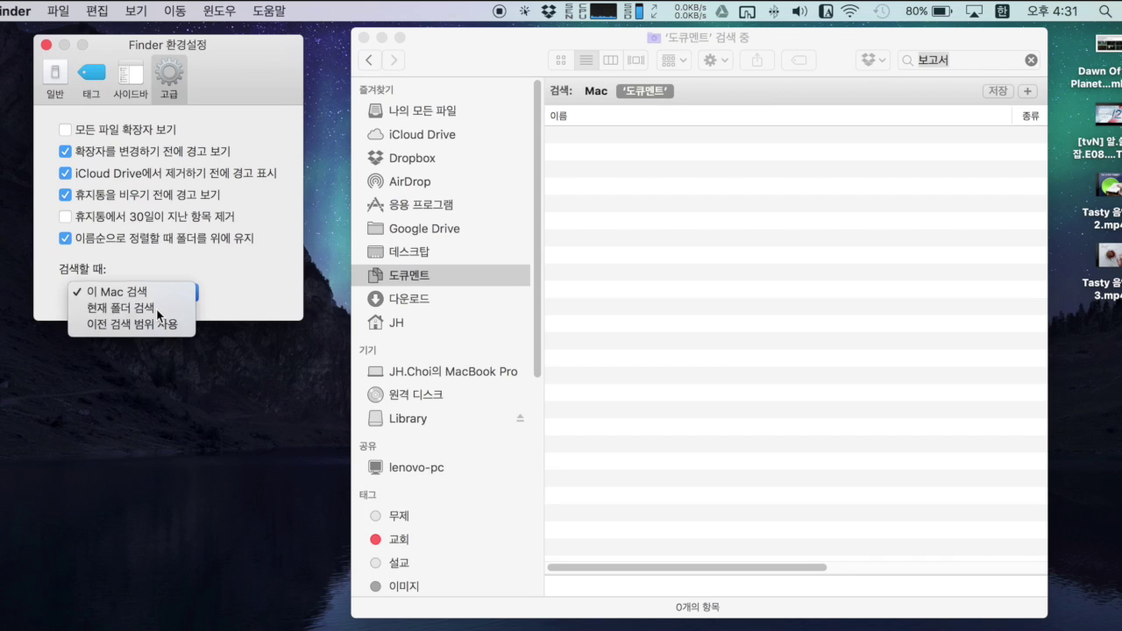
- Open the Dropbox folder and search for 보고서 in it
left_click(407, 161)
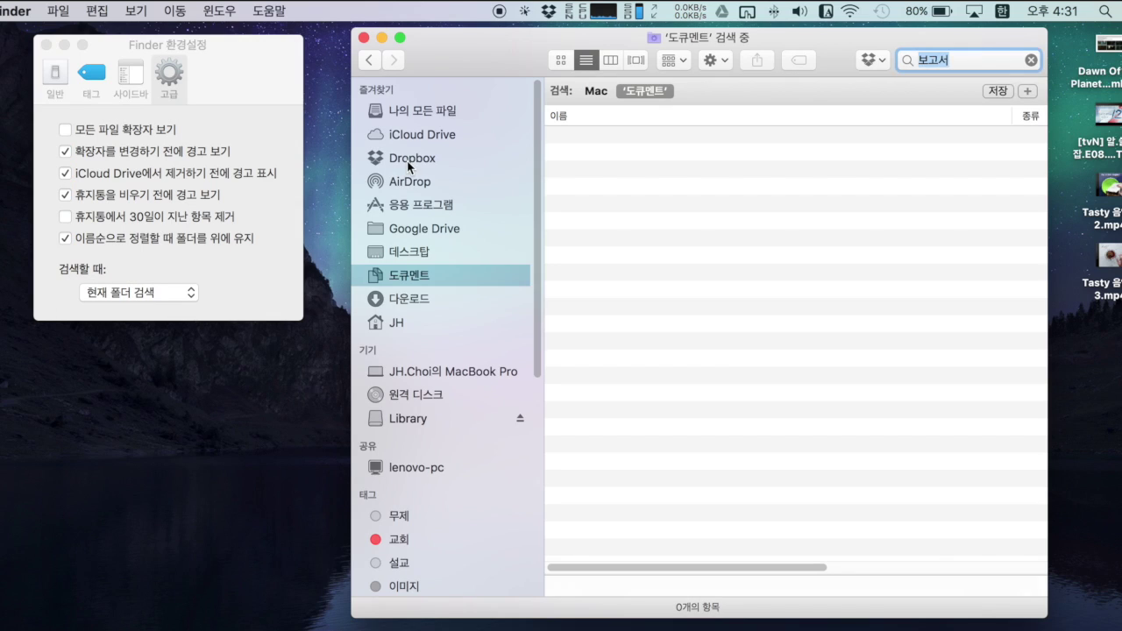
left_click(407, 160)
left_click(964, 59)
type("보고서")
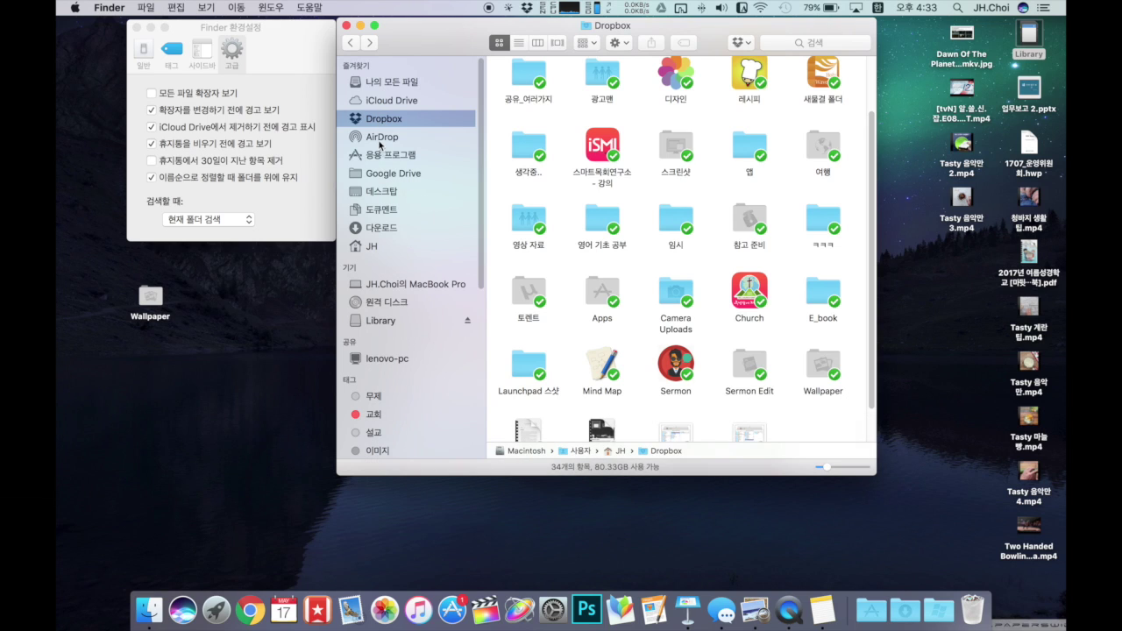
- Open the view options of the 데스크탑 folder and turn on 항목 정보 보기
left_click(385, 189)
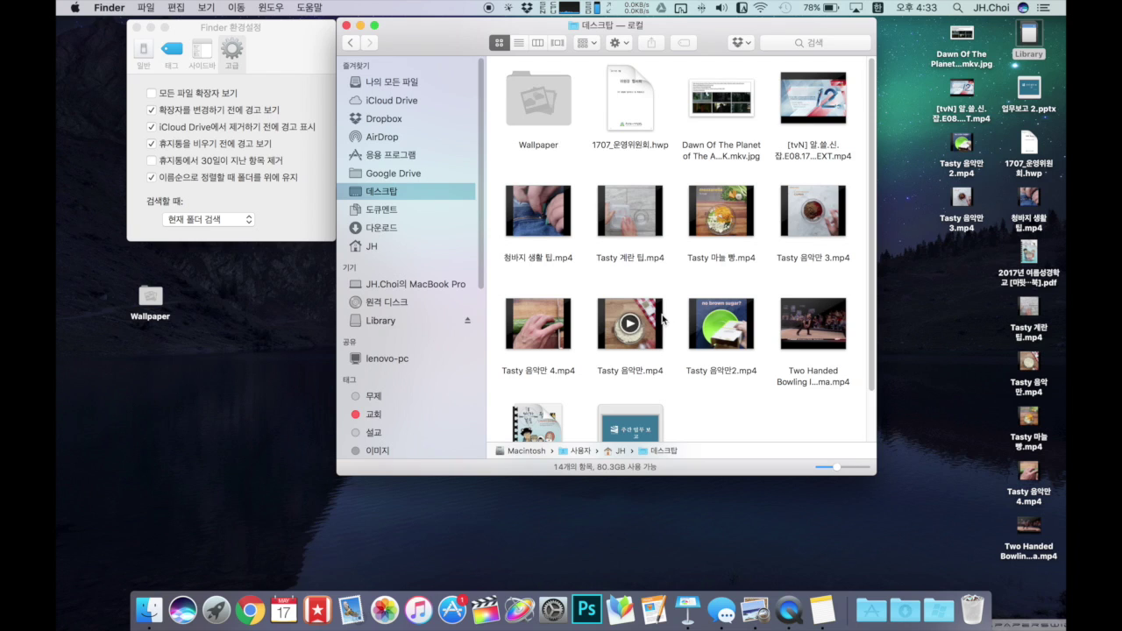
mouse_move(639, 232)
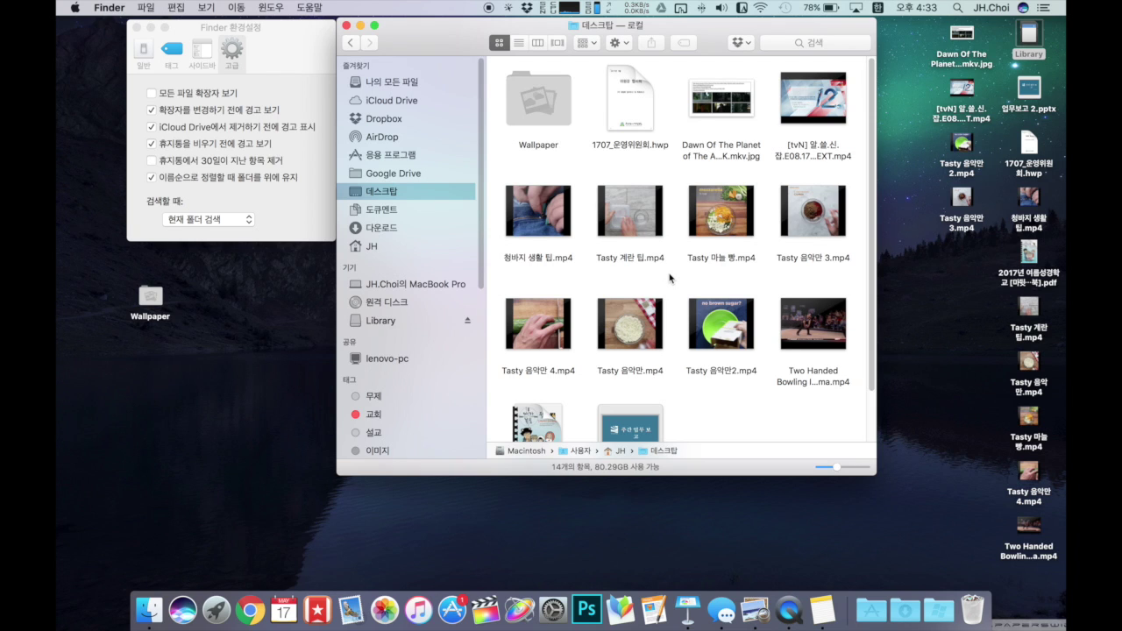
key("F1")
key("super+j")
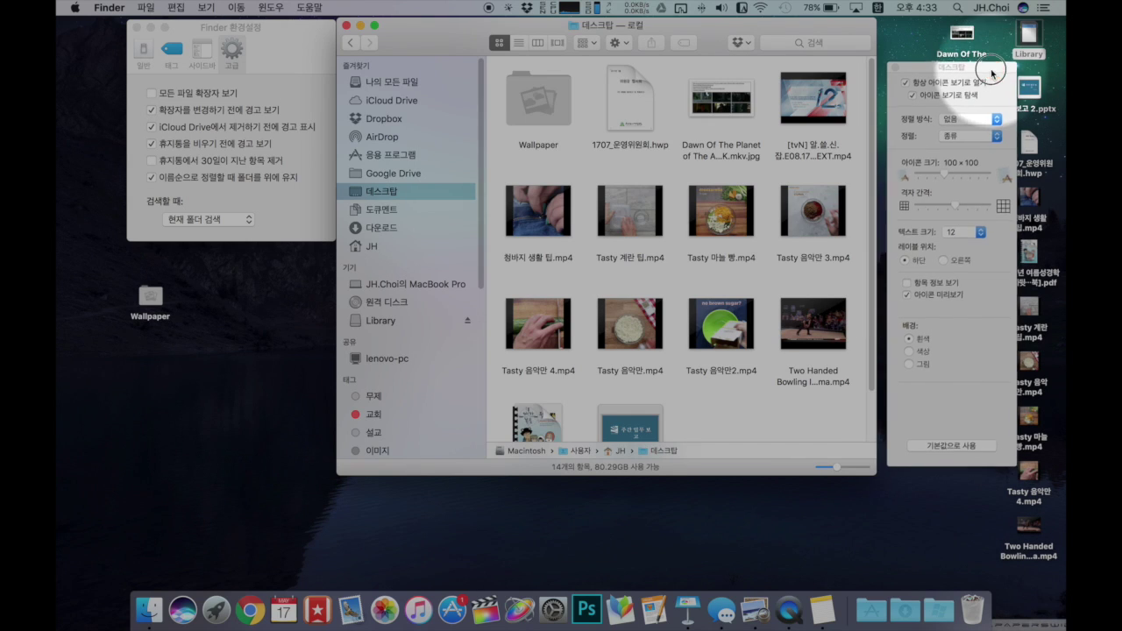
left_click_drag(992, 73, 982, 67)
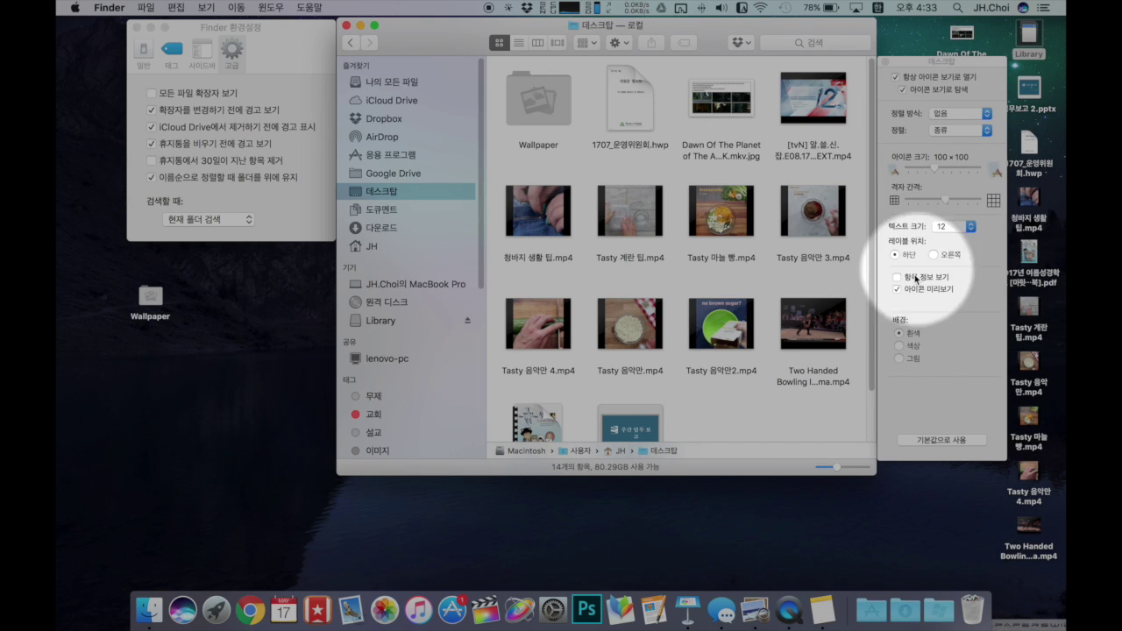
left_click(896, 279)
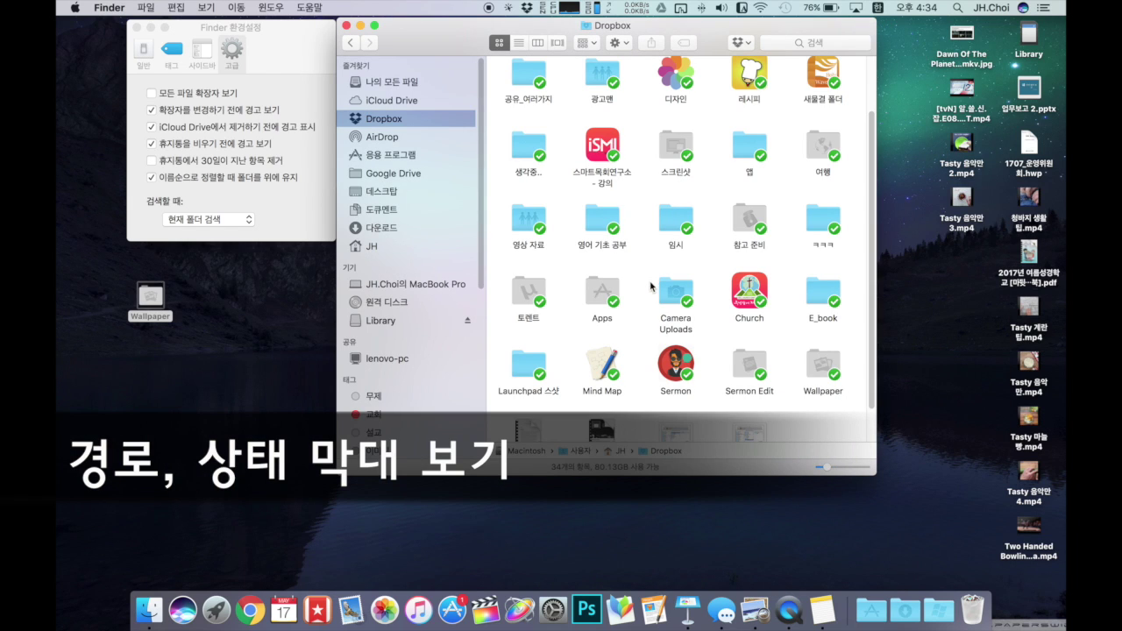
- Hide the path bar and the status bar in the Dropbox folder window
left_click(239, 9)
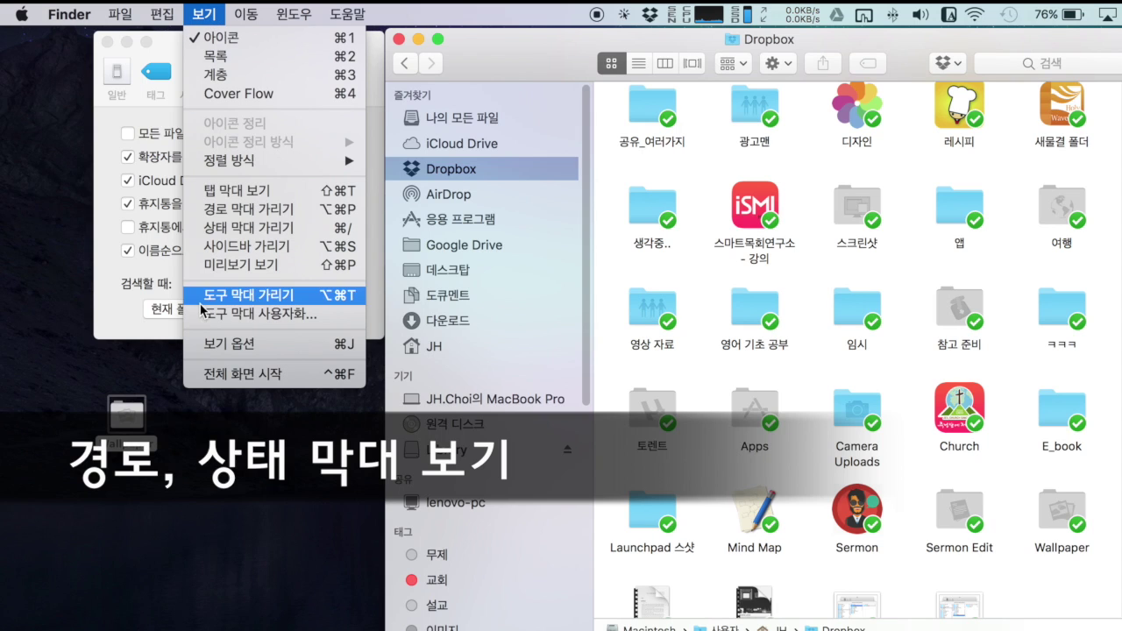
left_click(287, 231)
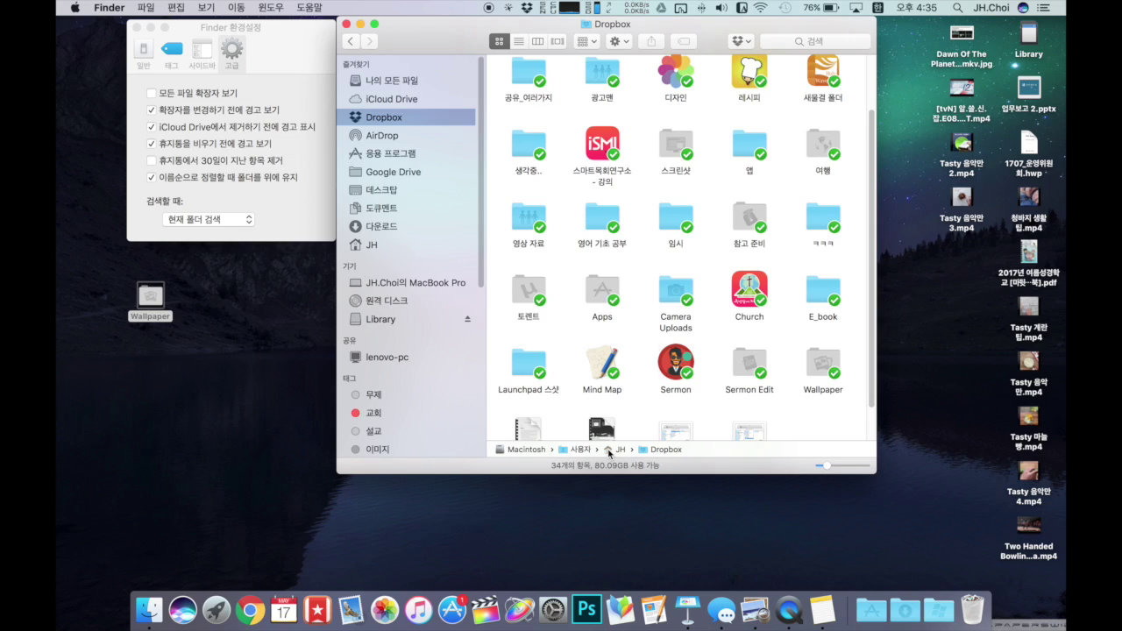
left_click(205, 7)
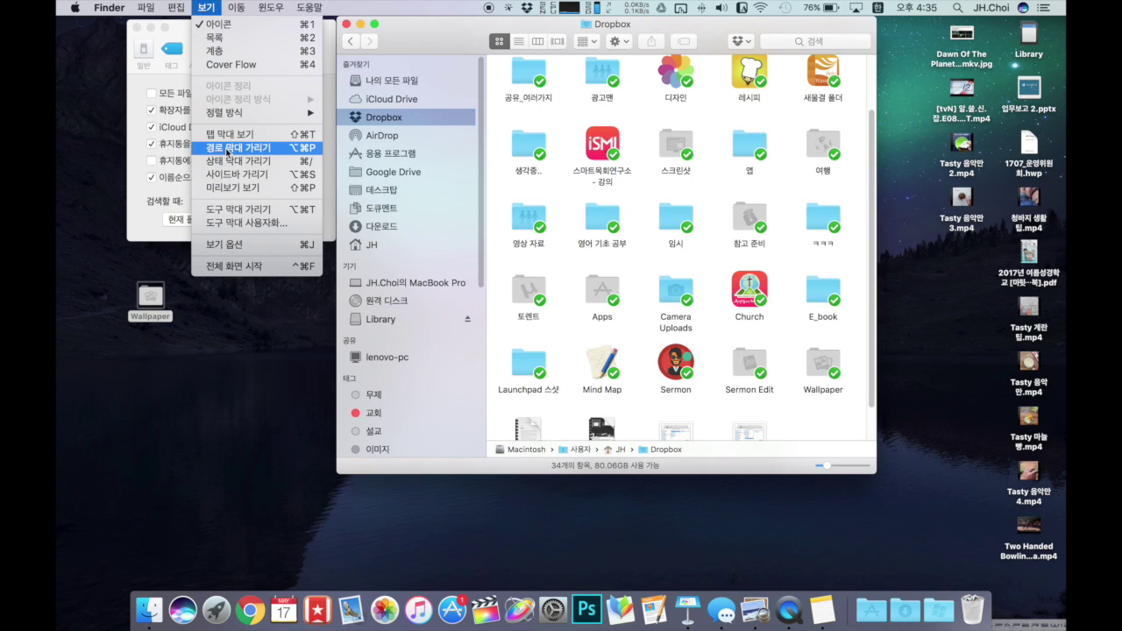
left_click(227, 148)
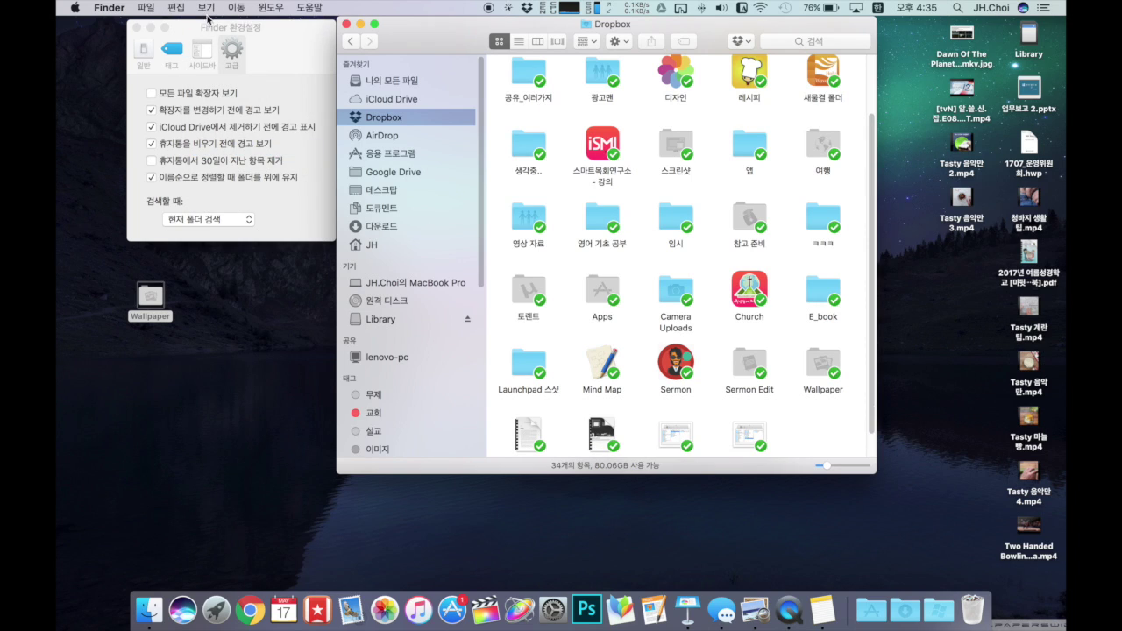
left_click(208, 12)
left_click(221, 162)
- Show the path bar and the status bar in the Dropbox folder window again
left_click(207, 11)
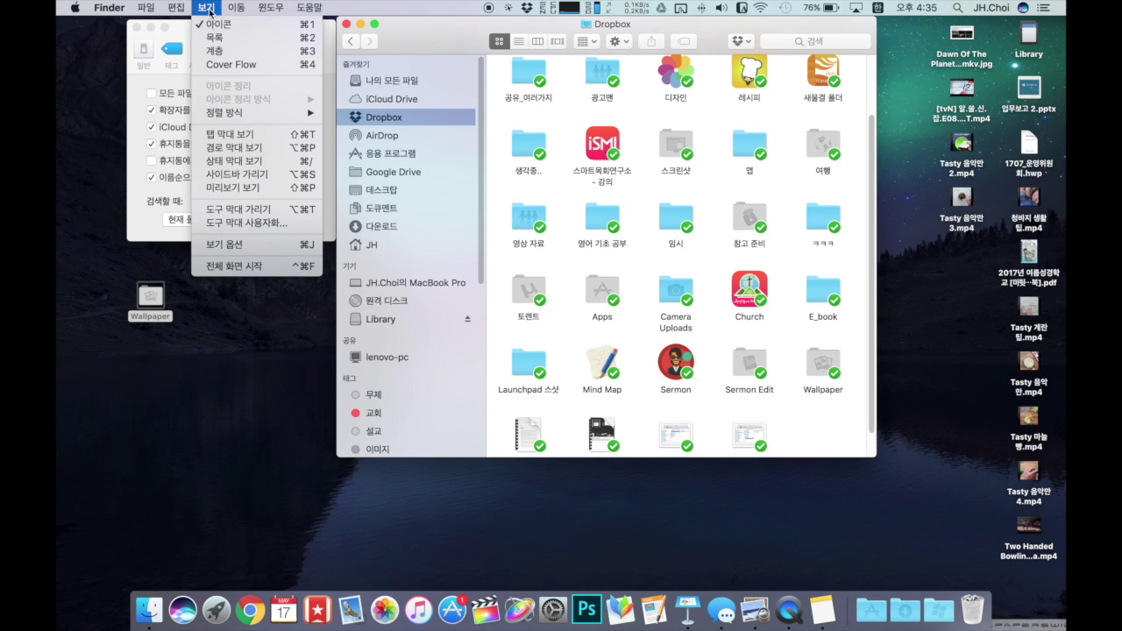
left_click(217, 149)
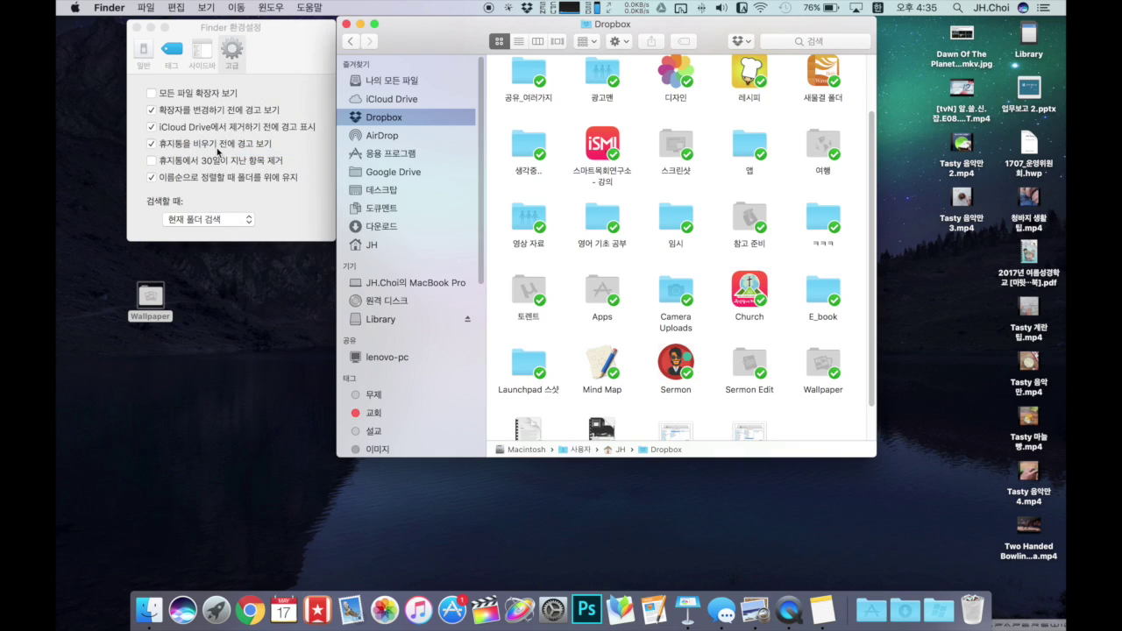
left_click(208, 9)
left_click(236, 160)
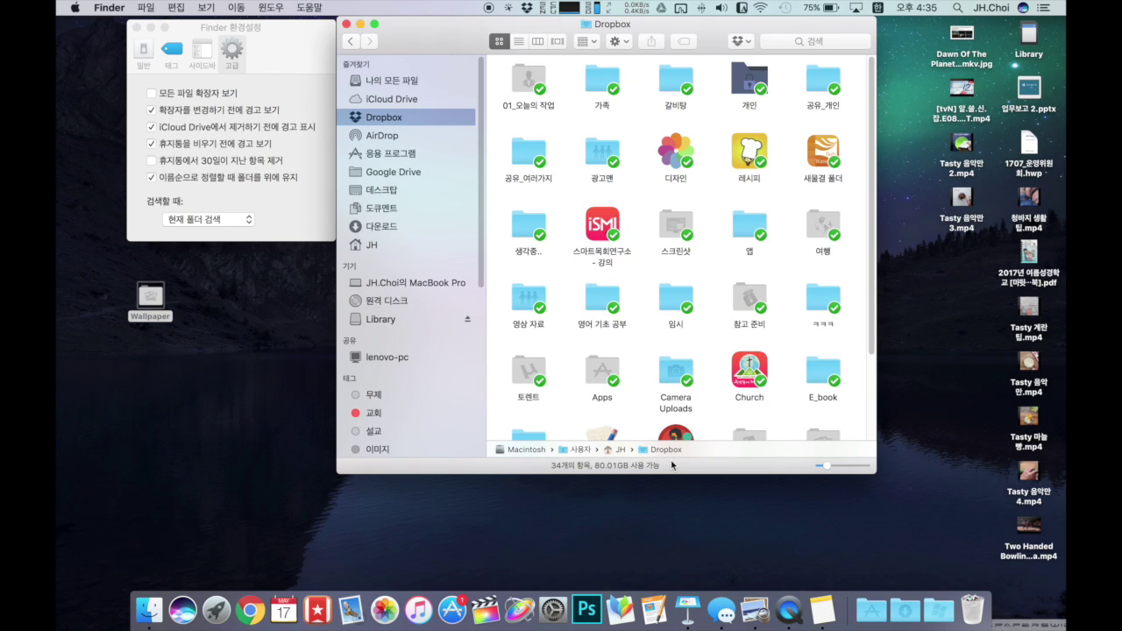
- Toggle the status bar and the path bar of the Dropbox window off and back on
key("super+slash")
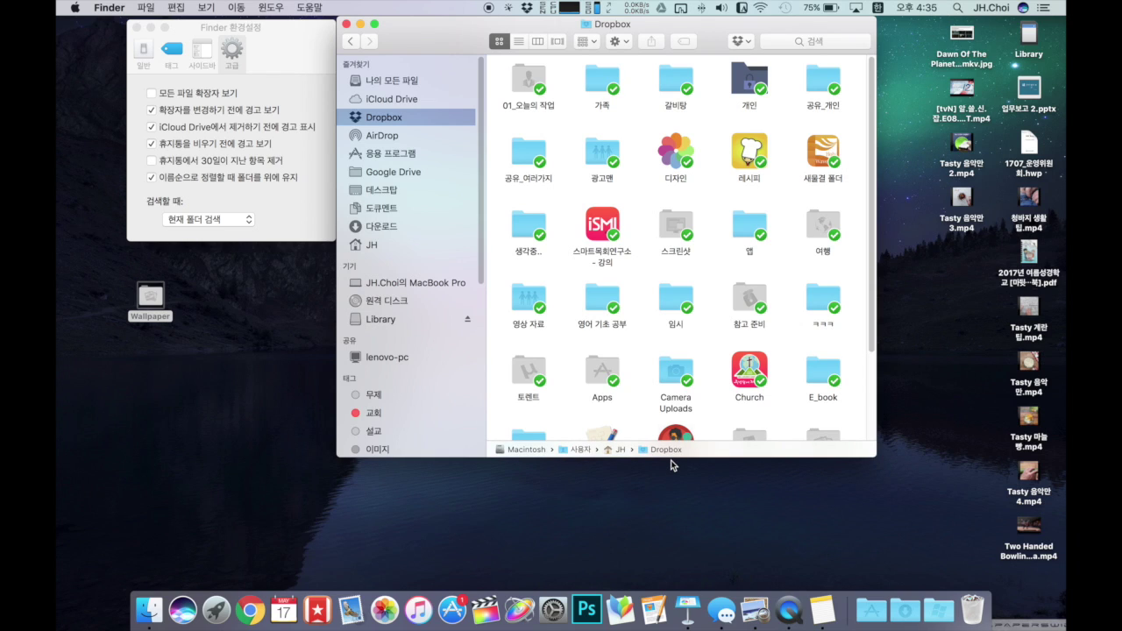
key("alt+super+p")
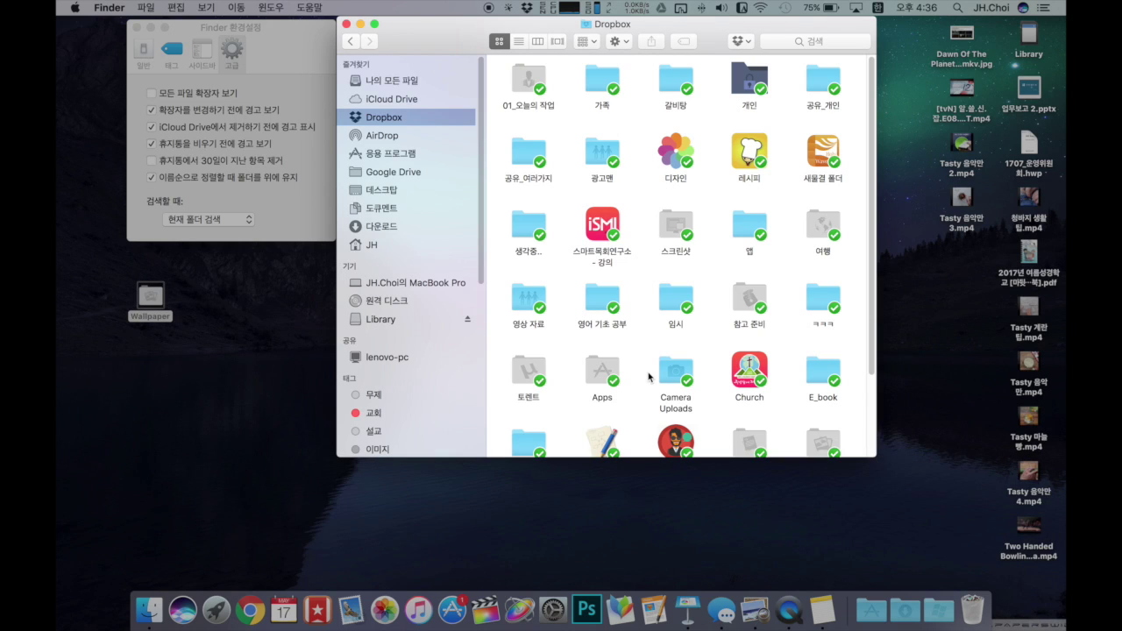
key("alt+super+p")
key("super+slash")
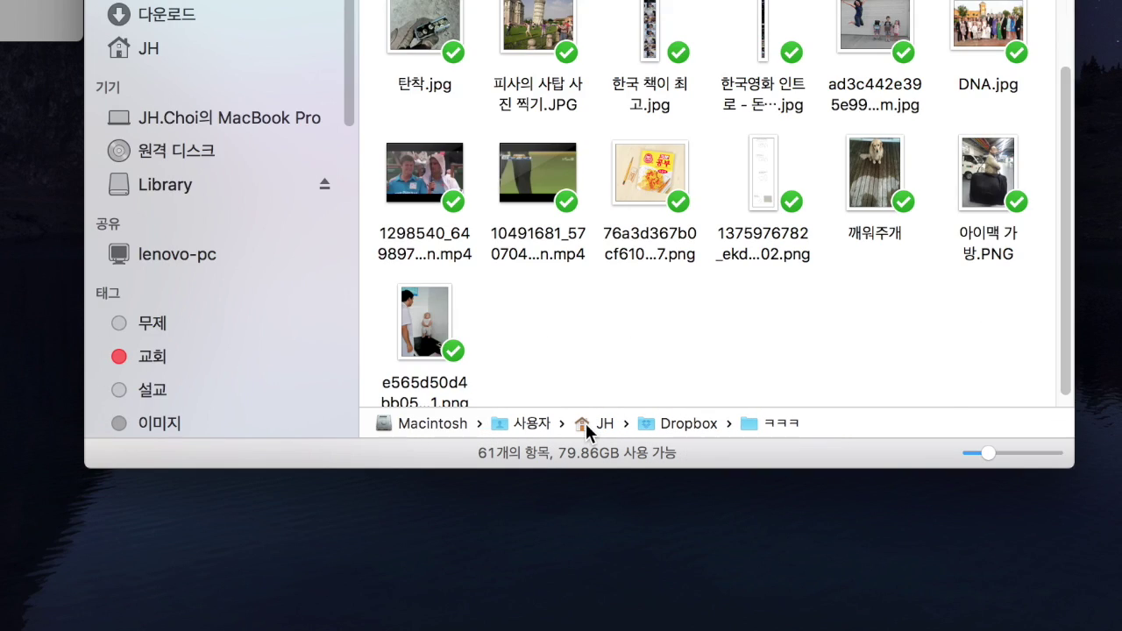
- Jump from the ㅋㅋㅋ folder to the home folder through the path bar
double_click(588, 424)
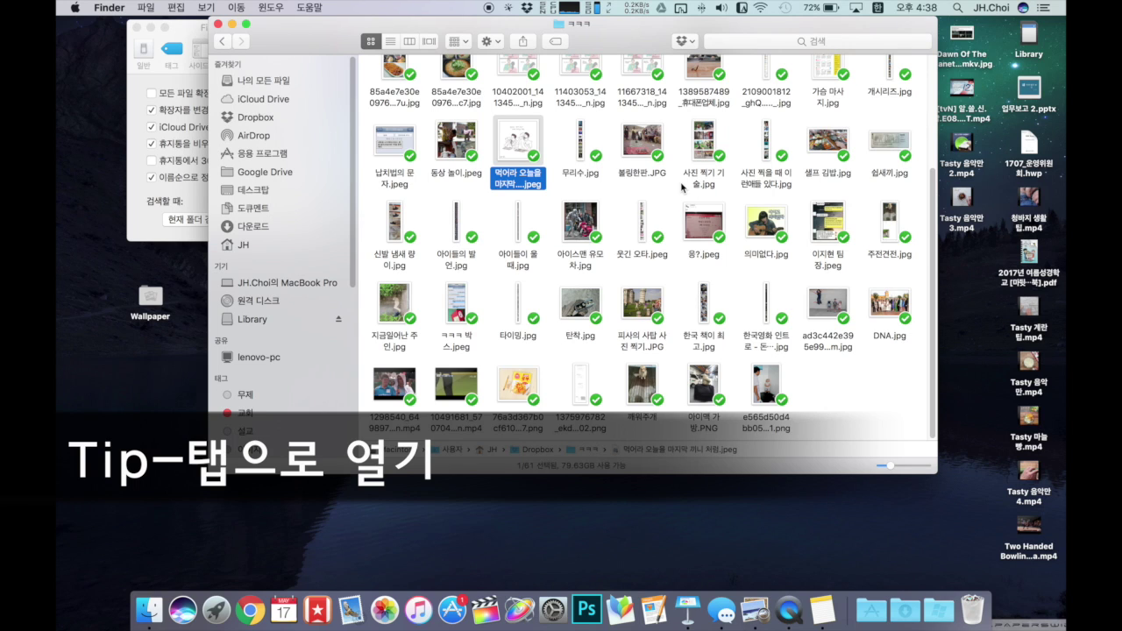
- Open two additional Finder windows apart from the ㅋㅋㅋ folder window and close both of them
left_click_drag(640, 47, 603, 49)
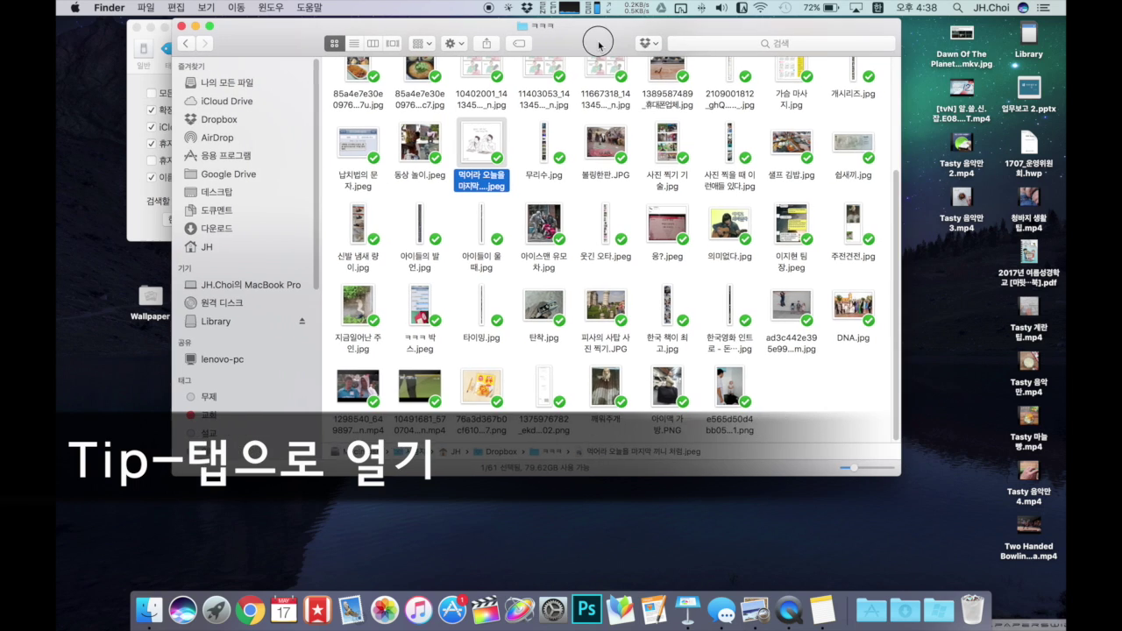
left_click(960, 370)
key("super+n")
key("super+n")
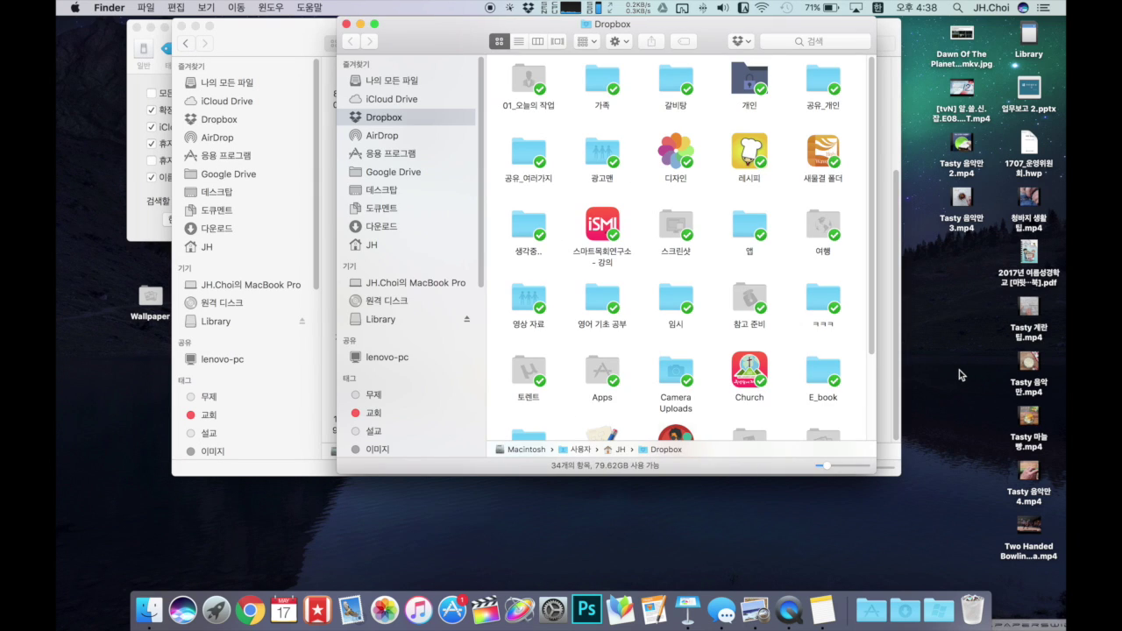
left_click_drag(463, 44, 397, 76)
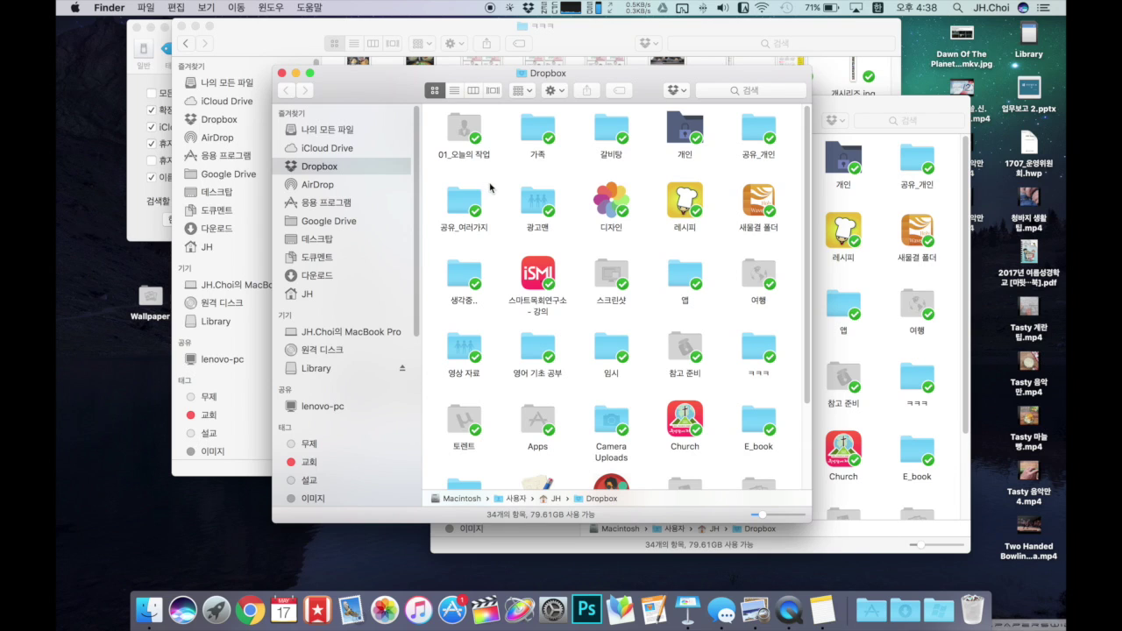
left_click(282, 74)
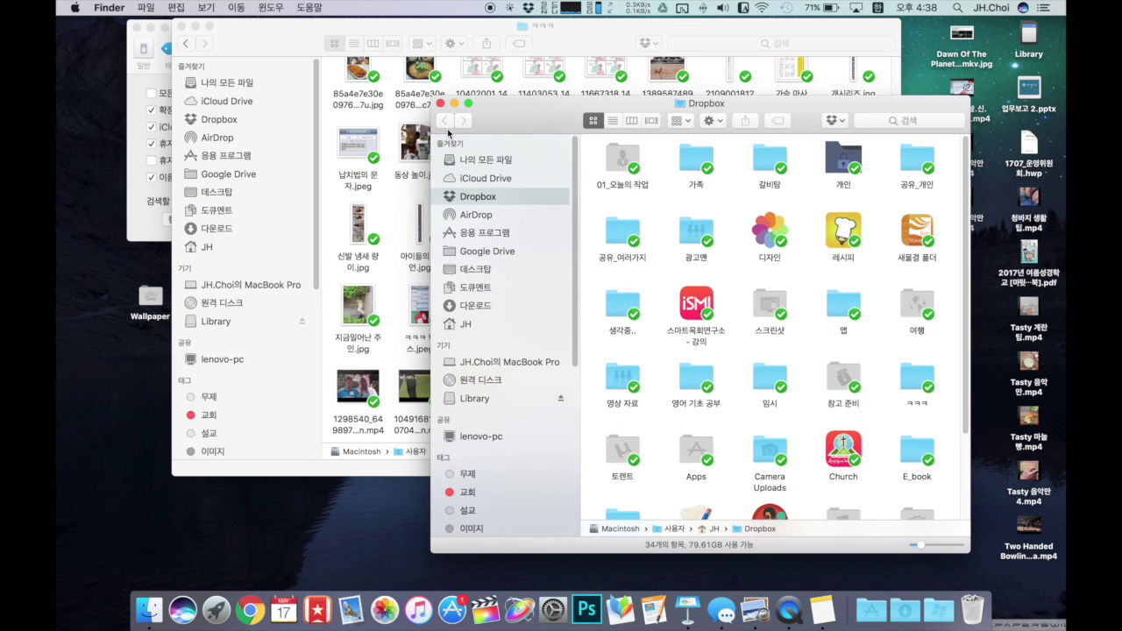
left_click(441, 105)
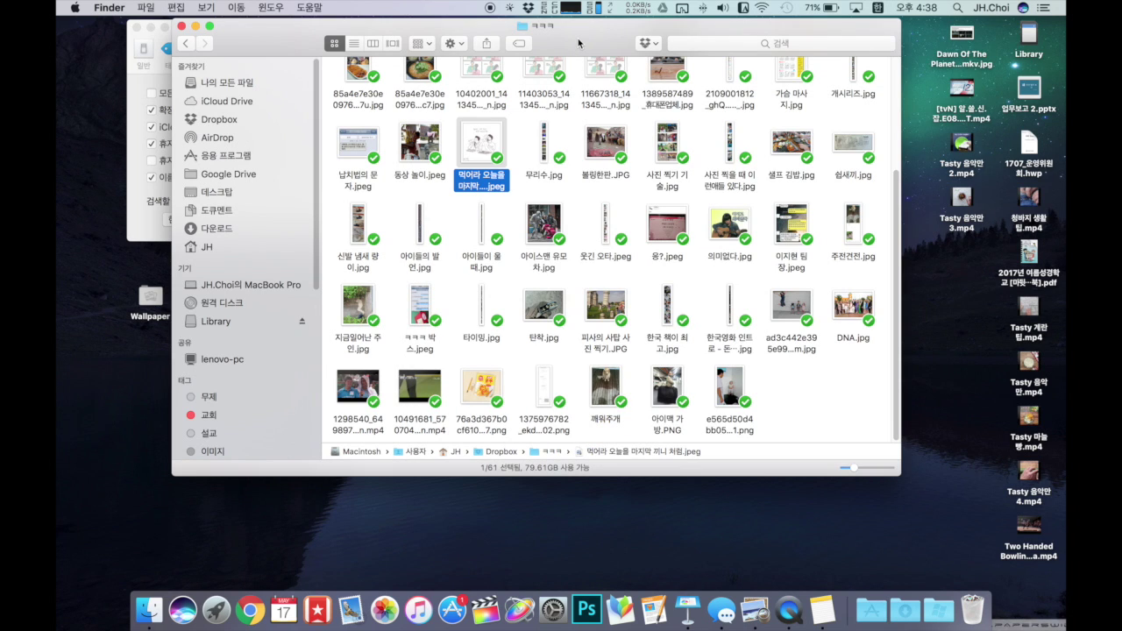
- Open a new tab in the Finder window showing the ㅋㅋㅋ folder
key("F1")
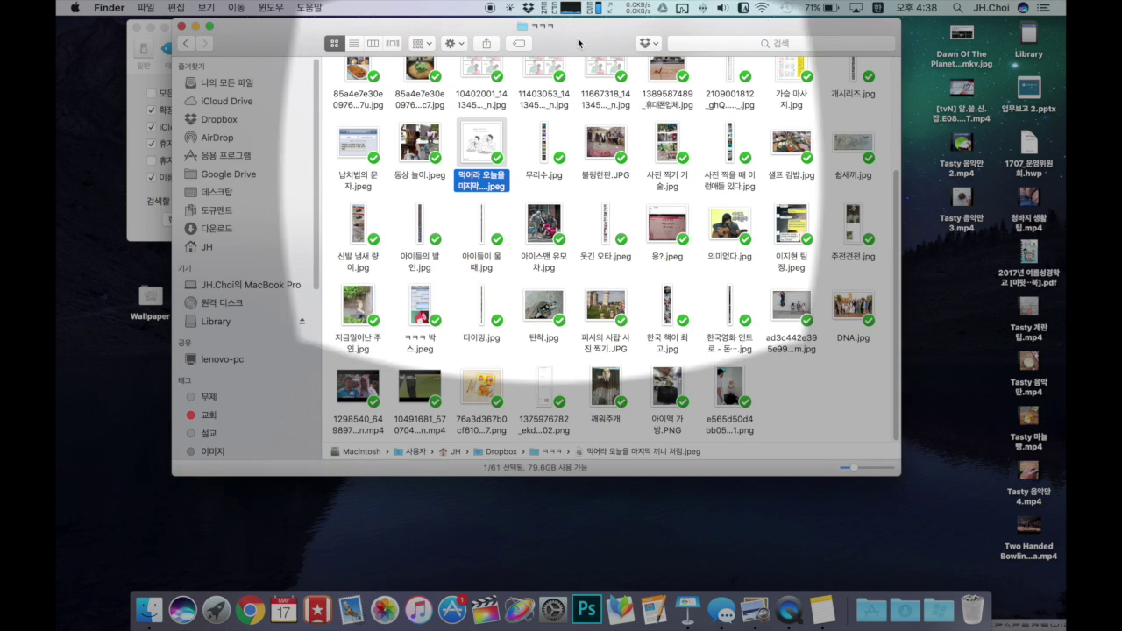
key("super+t")
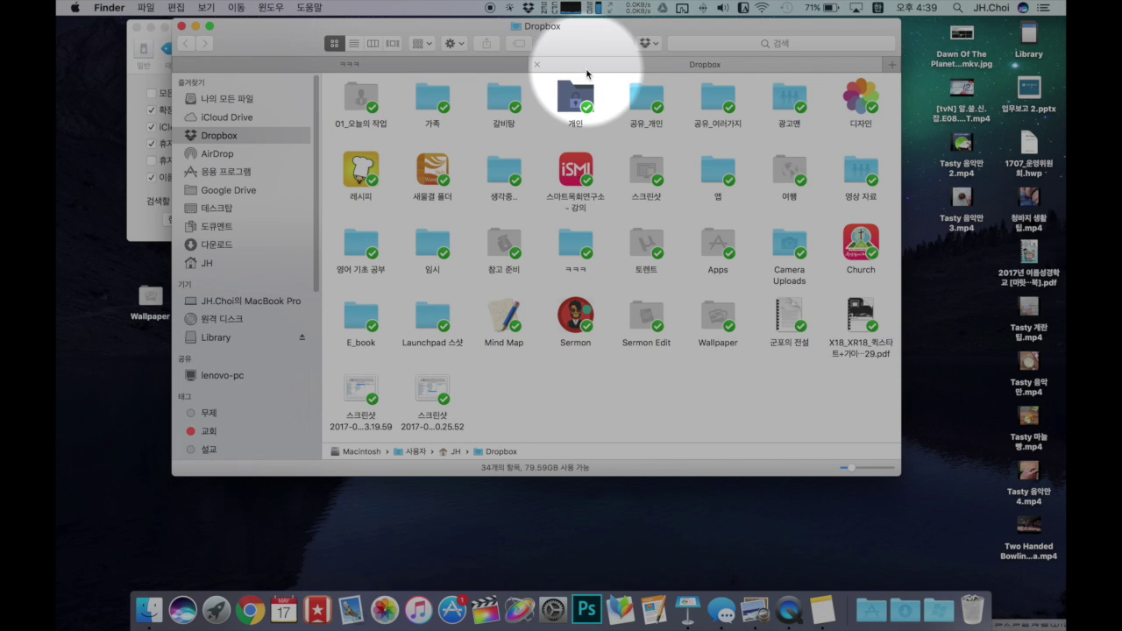
key("F1")
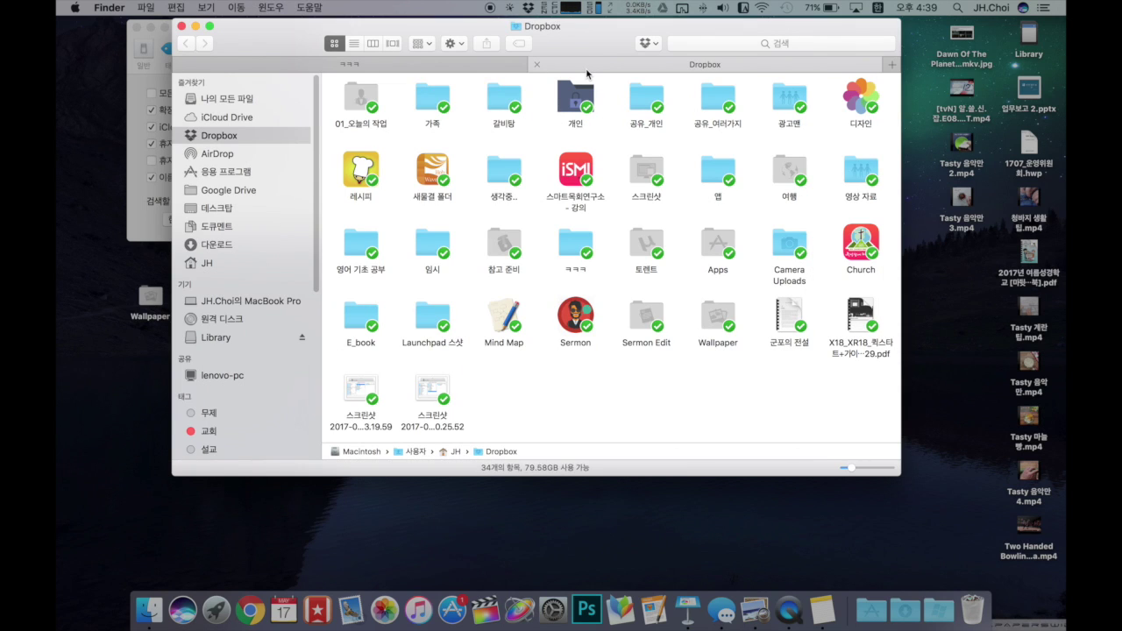
- Open two more Dropbox tabs in the Finder window that holds the ㅋㅋㅋ tab
key("super+t")
key("super+t")
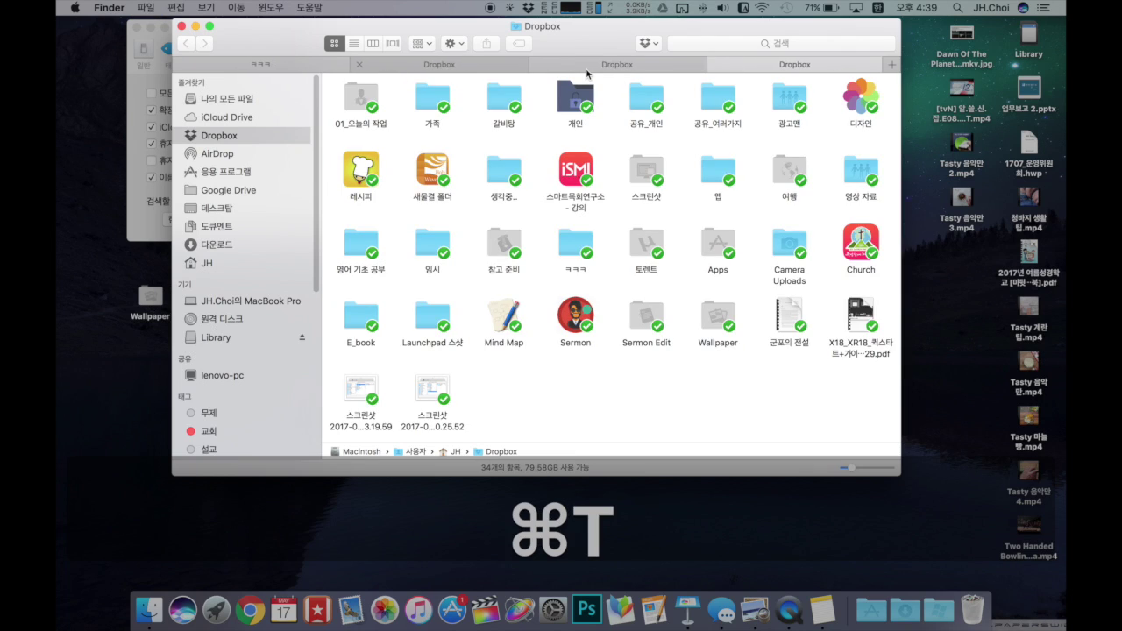
key("F1")
- Open the folders 갈비탕, 공유_개인 and 광고맨 in the three Dropbox tabs, one folder per tab
left_click(409, 71)
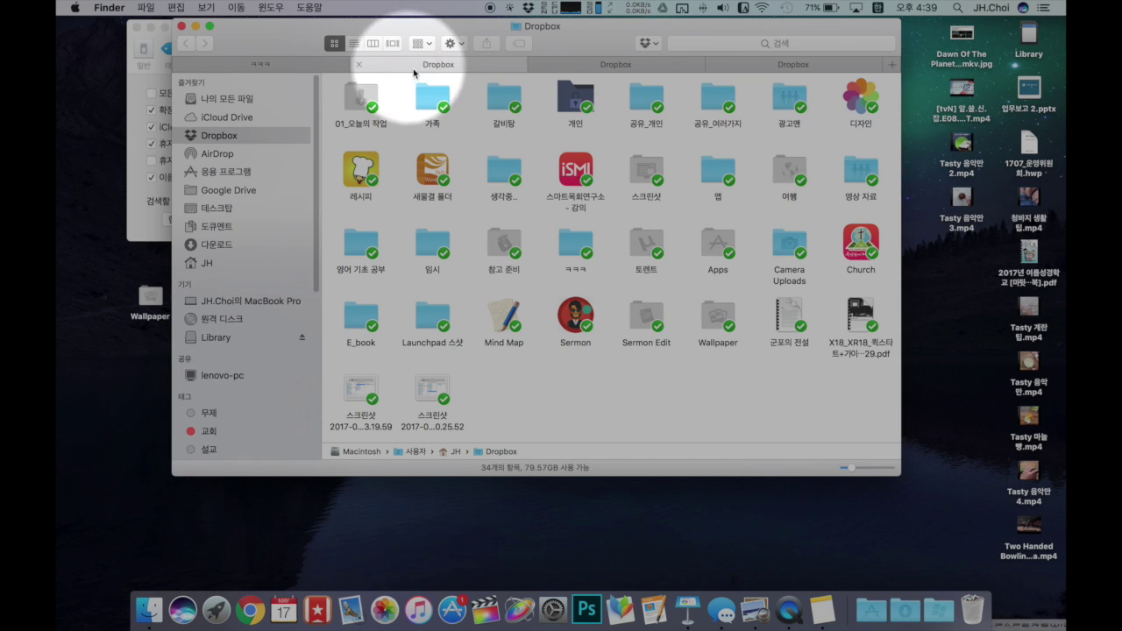
double_click(504, 98)
left_click(574, 66)
double_click(626, 97)
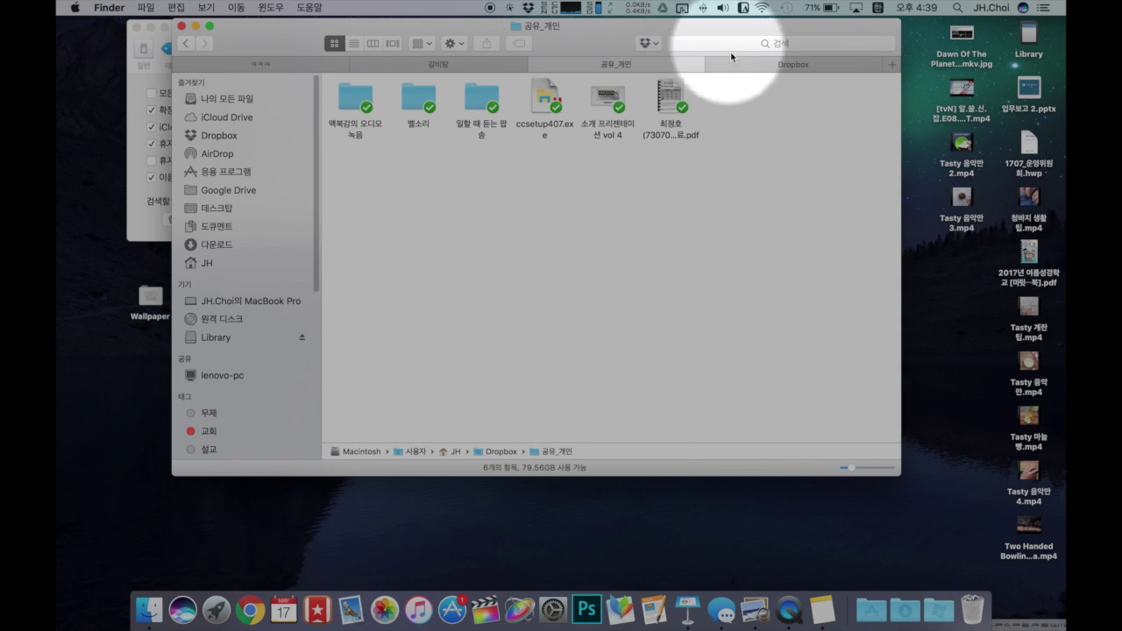
left_click(750, 64)
left_click(781, 98)
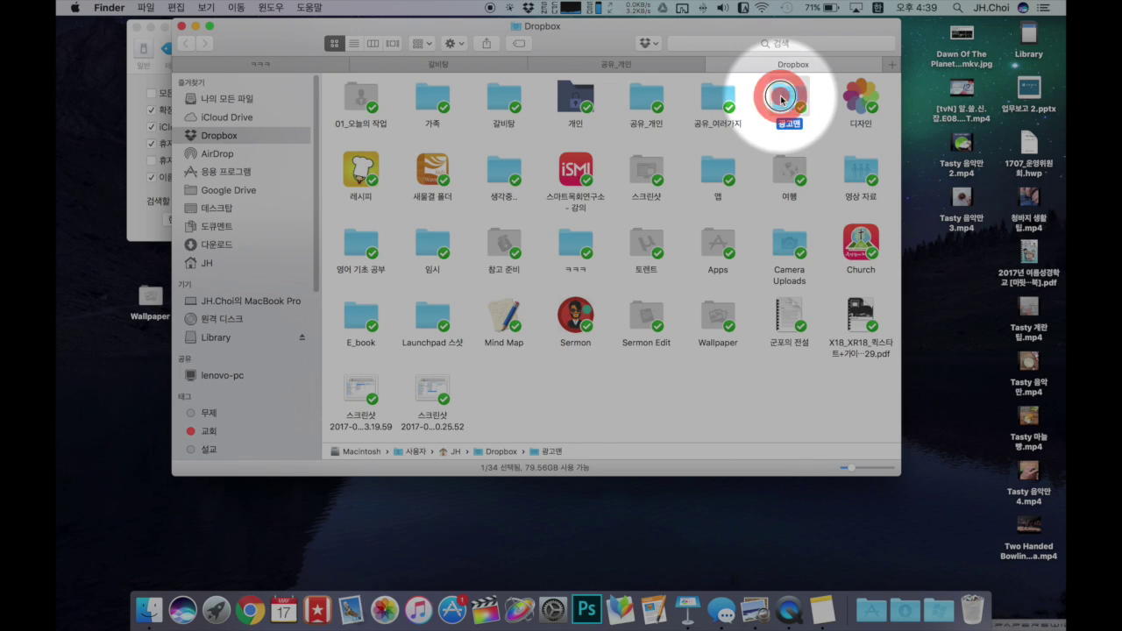
double_click(781, 98)
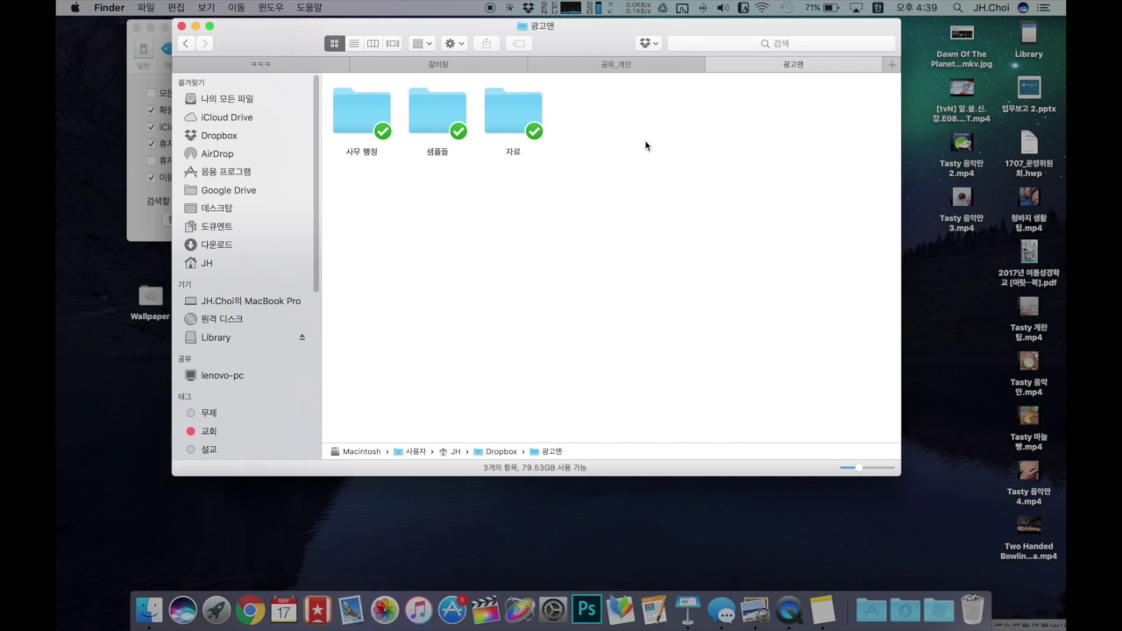
- Open a second Finder window, move it clear of the first one and add two new tabs to it
key("super+n")
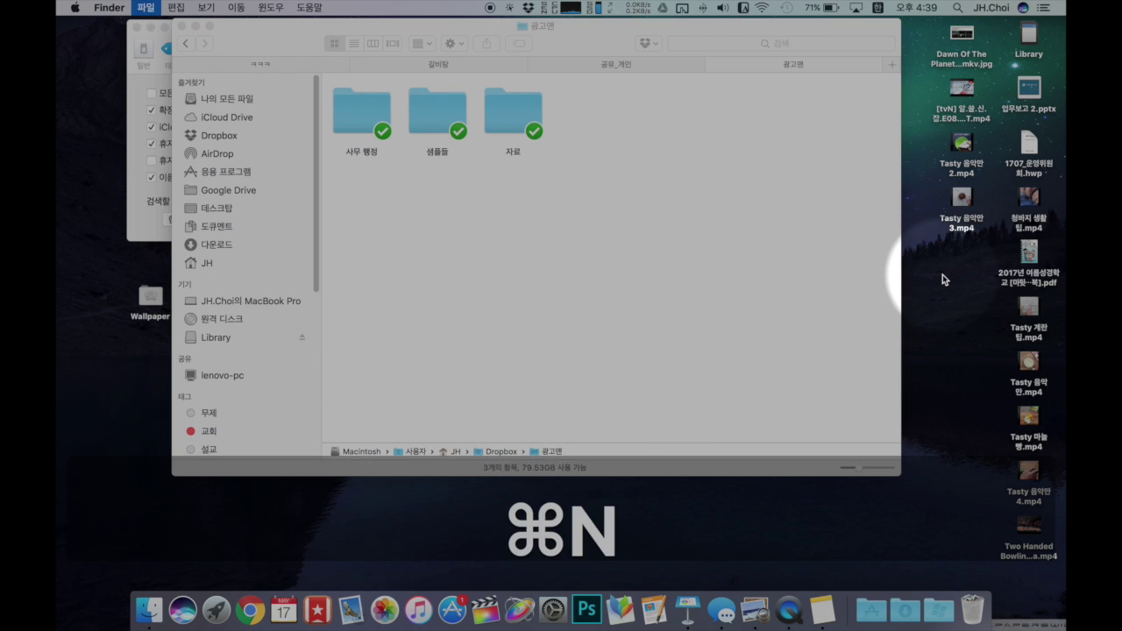
left_click_drag(593, 61, 713, 109)
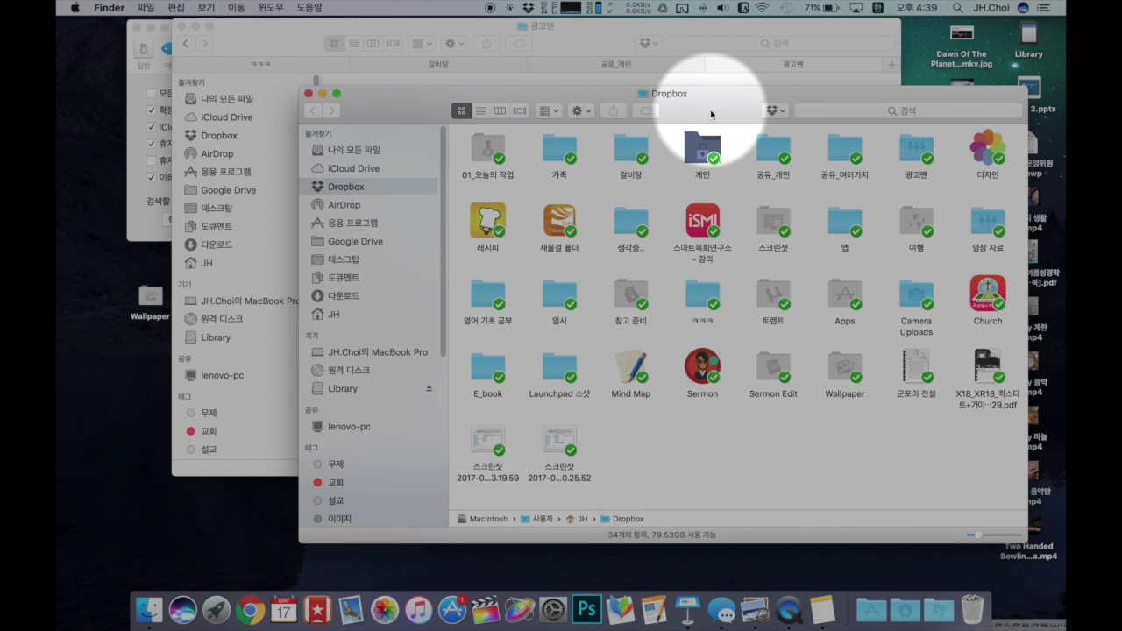
left_click(704, 110)
key("super+t")
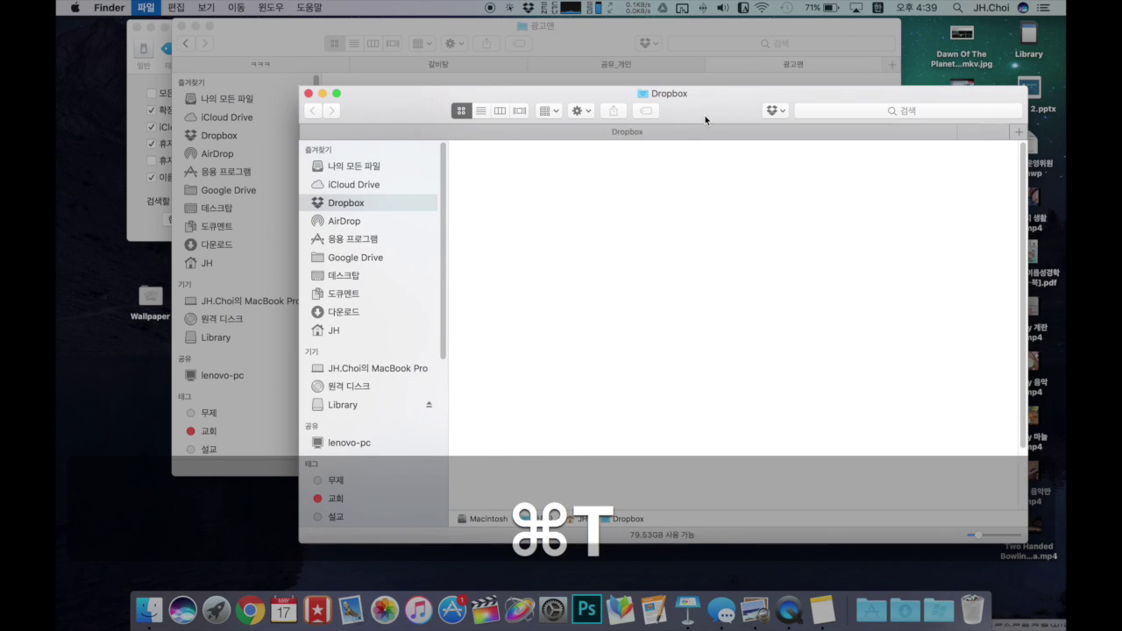
key("super+t")
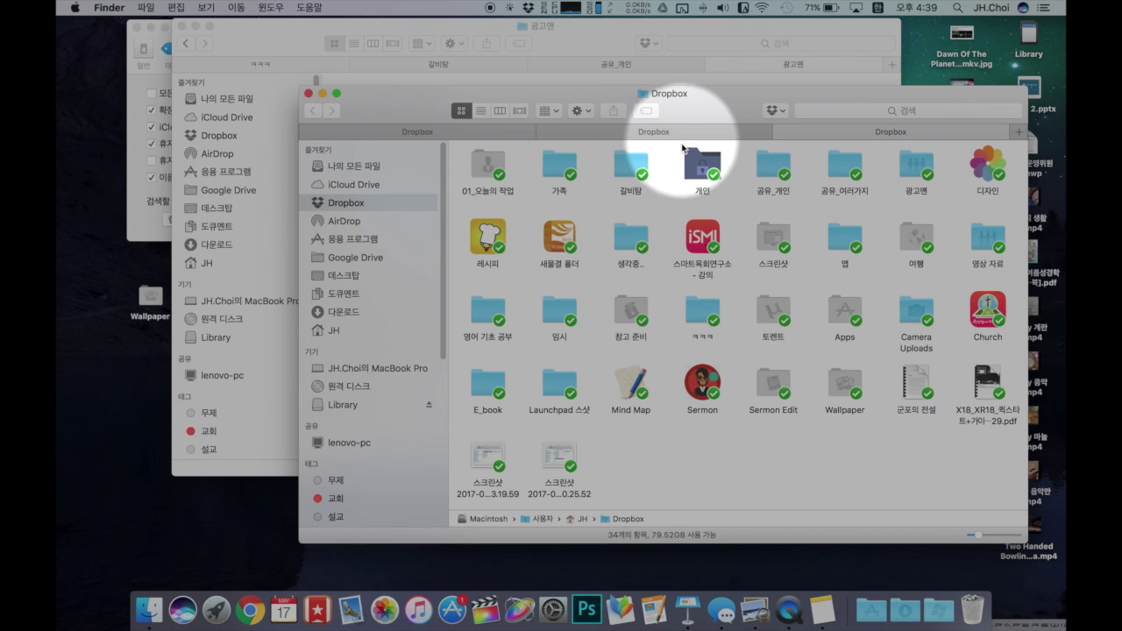
- Open the 생각중.. folder in the second window's middle tab and merge all Finder windows into one
left_click(559, 165)
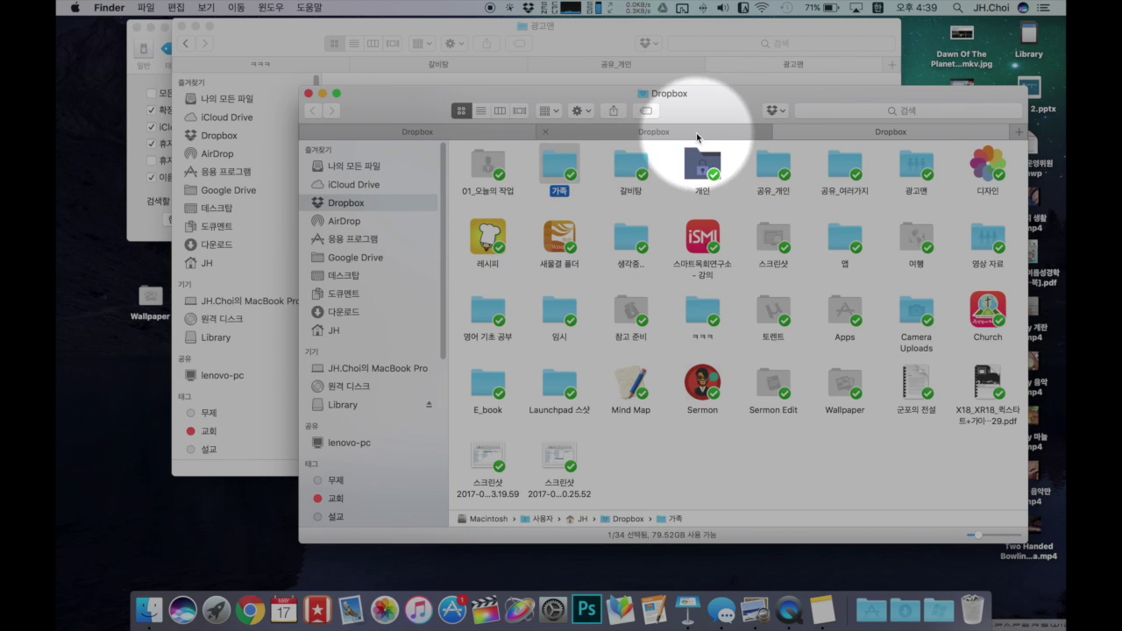
double_click(630, 238)
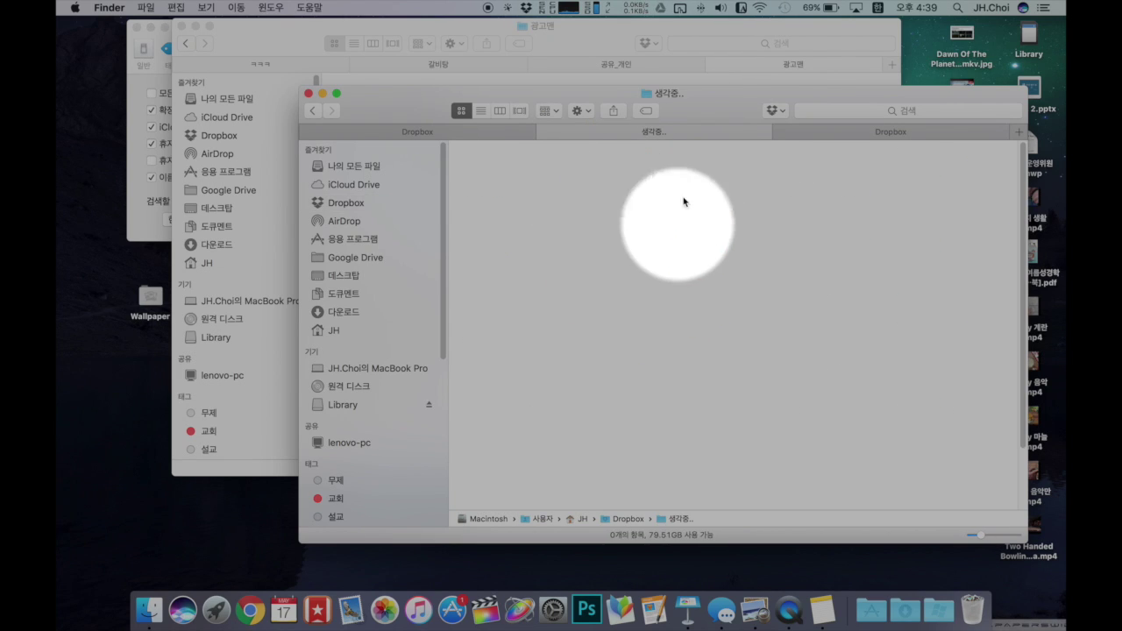
left_click_drag(701, 108, 709, 114)
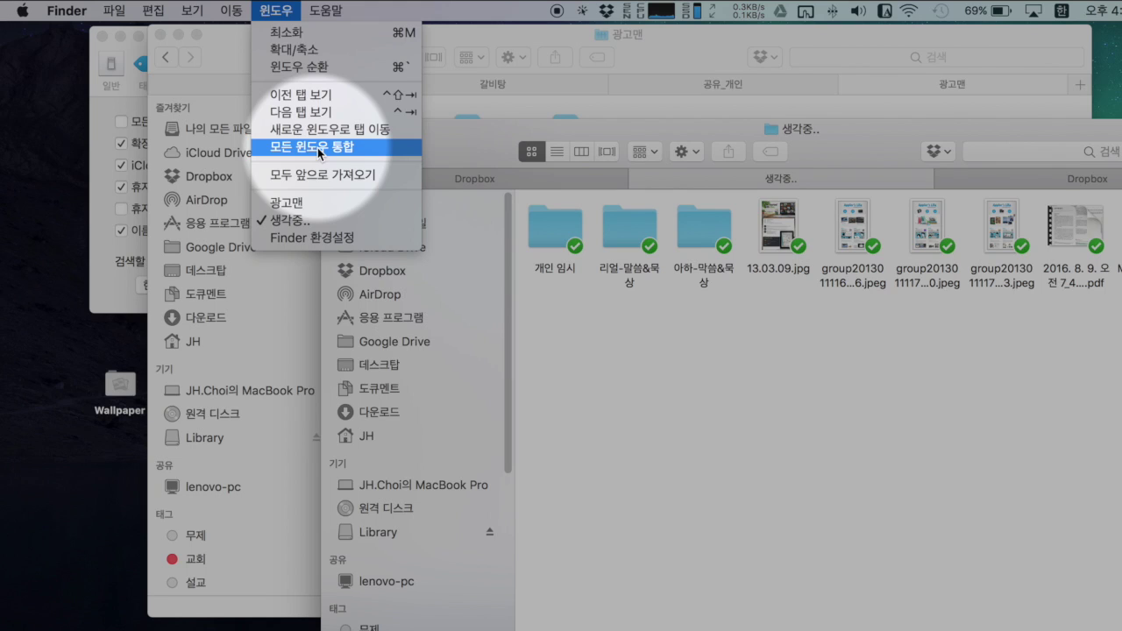
left_click(319, 154)
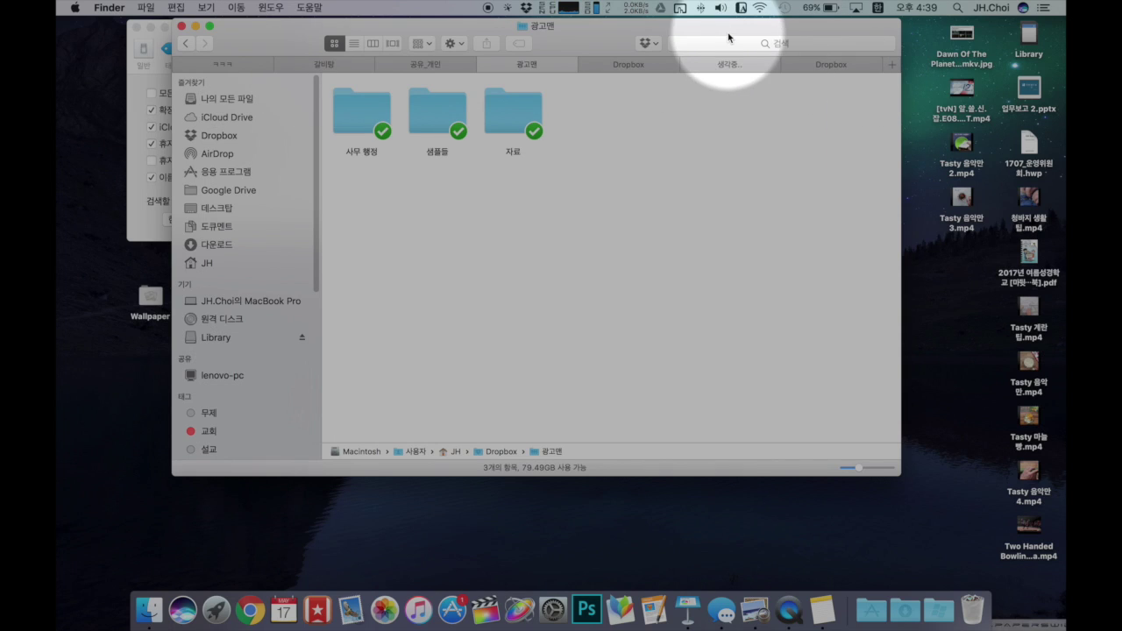
- Close the Finder tabs of the merged window until only the 생각중.. tab remains
left_click(787, 68)
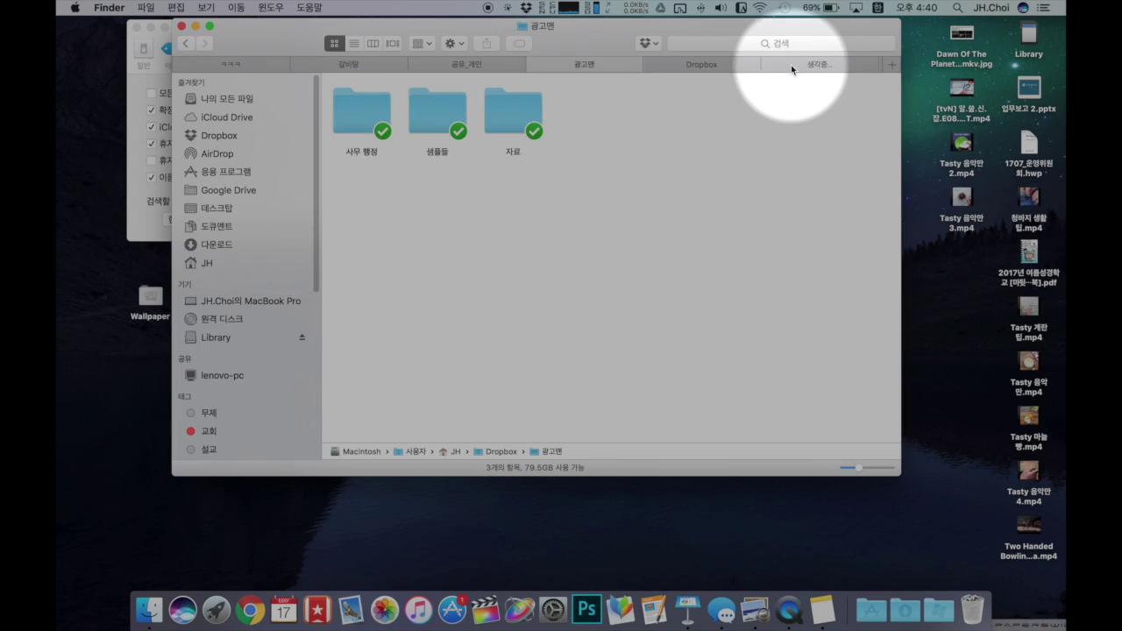
left_click(790, 65)
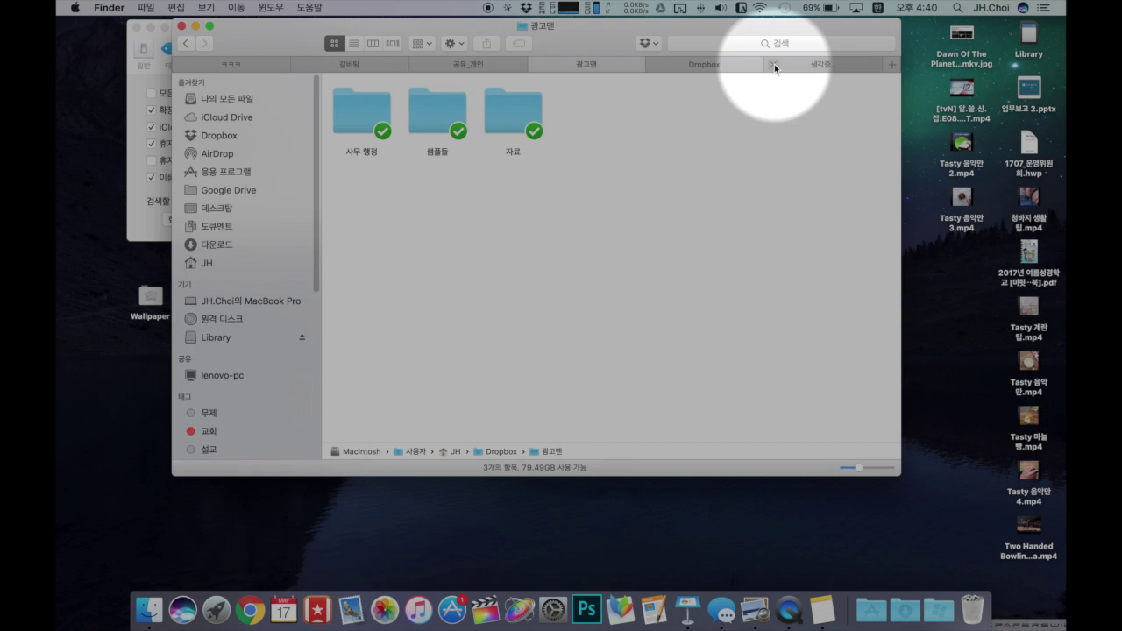
key("super")
key("super+w")
key("super+w")
key("super+w")
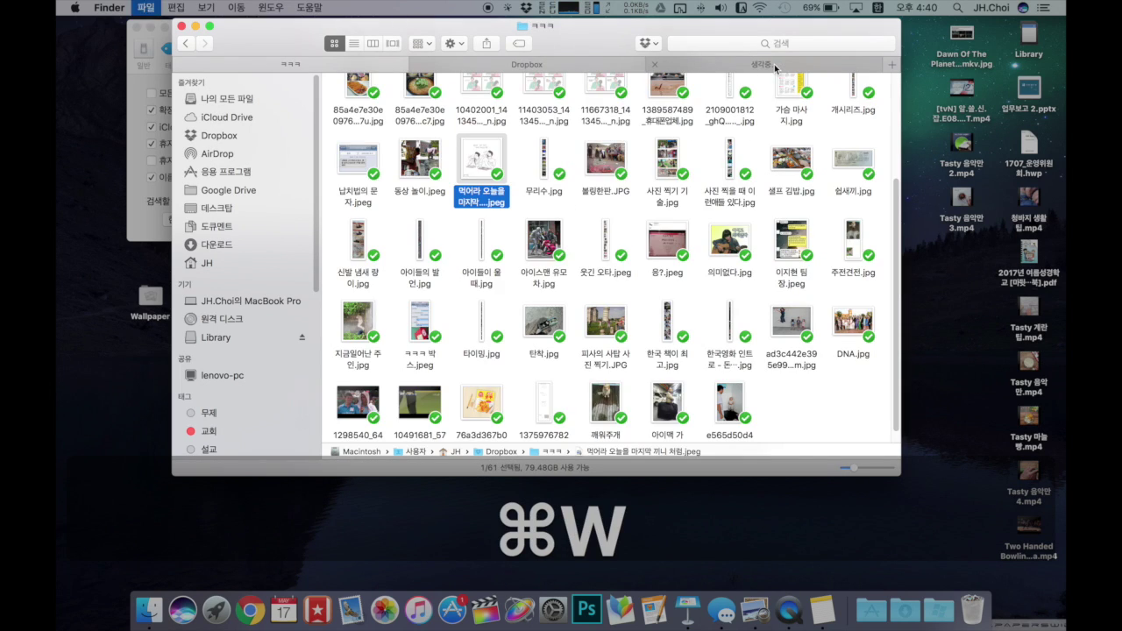
key("super+w")
key("super+w")
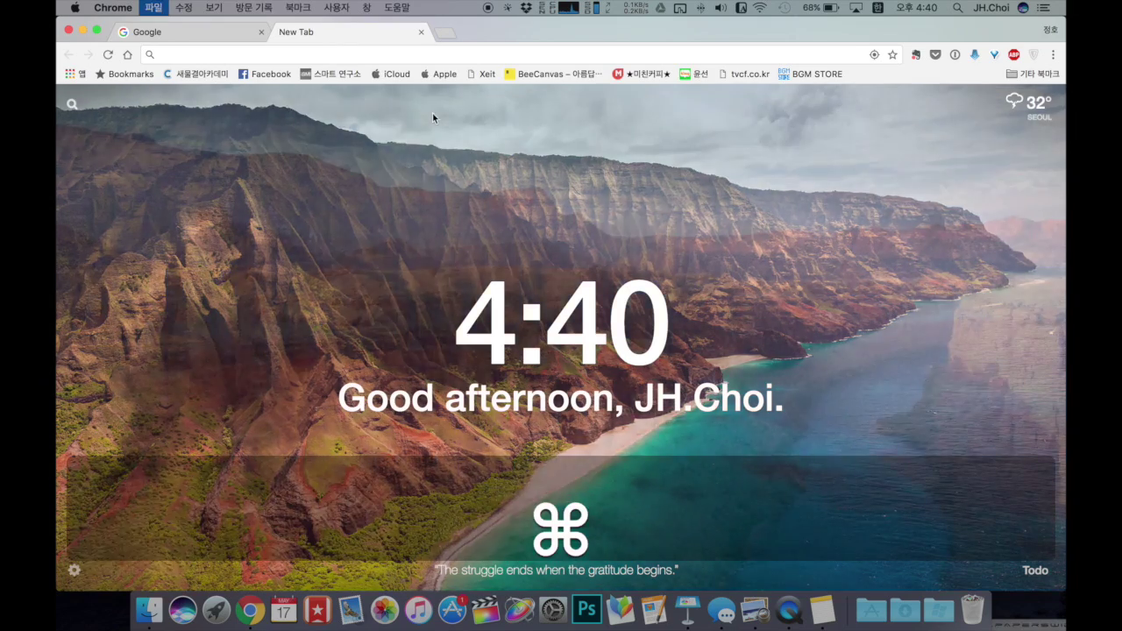
- Open three more blank tabs in Chrome and quit the browser
key("super+t")
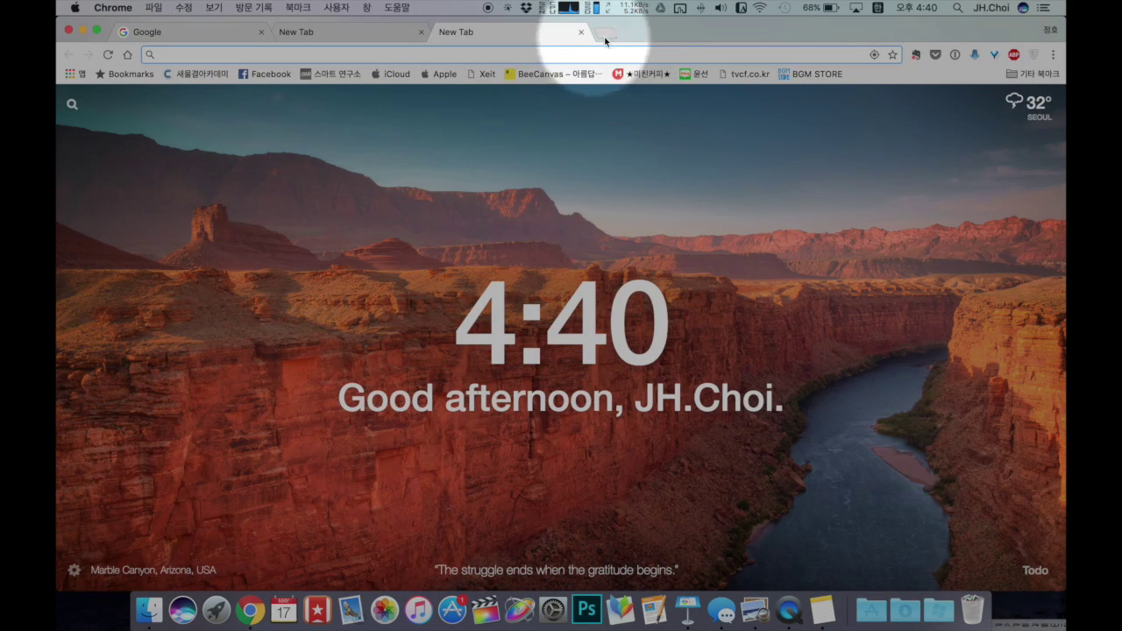
left_click(605, 33)
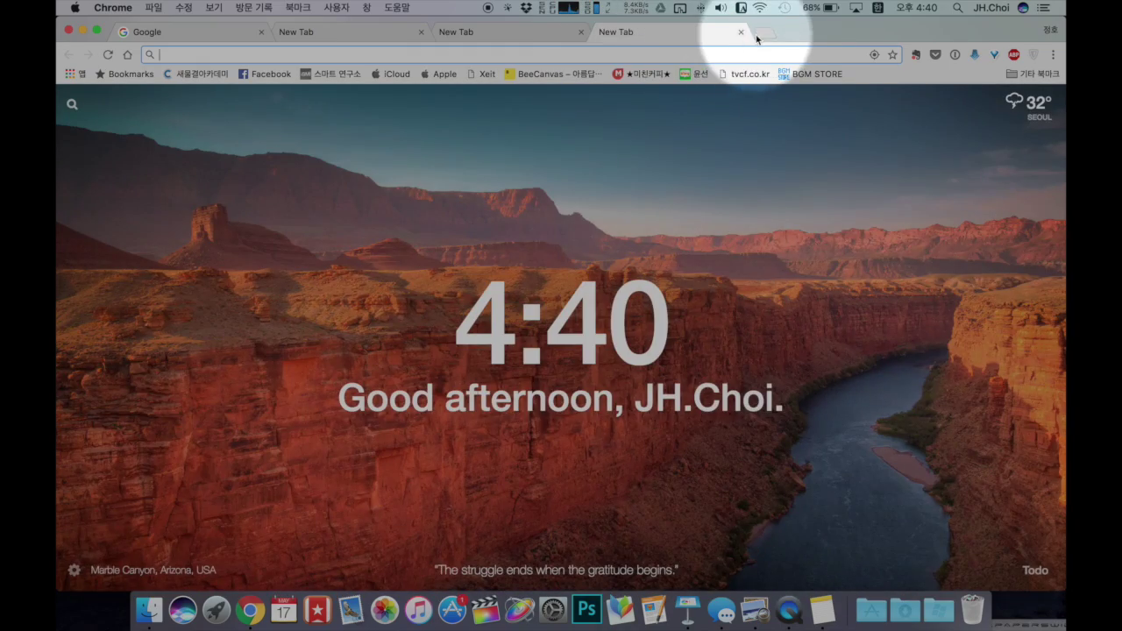
left_click(766, 32)
key("super+q")
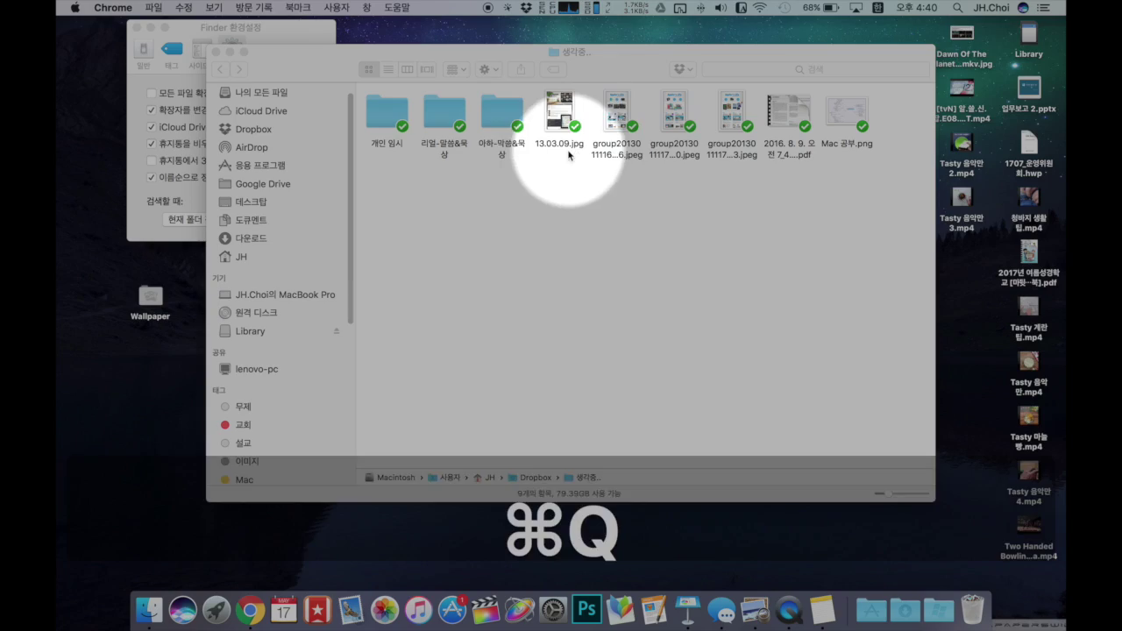
- Launch Safari and open two new tabs beside the Facebook page
key("F4")
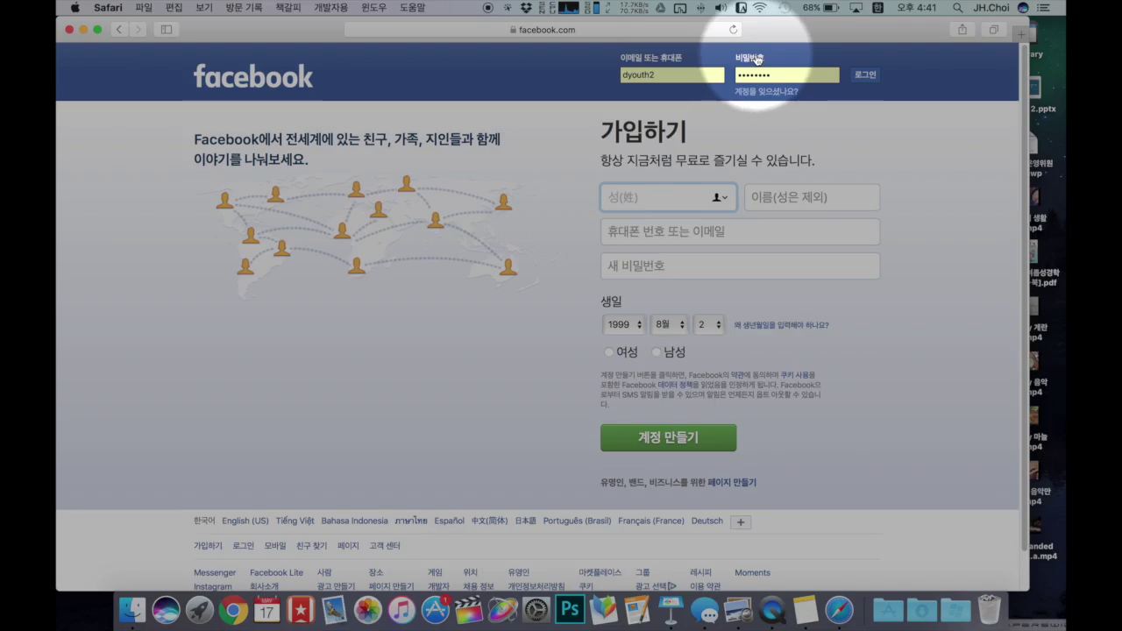
key("super+t")
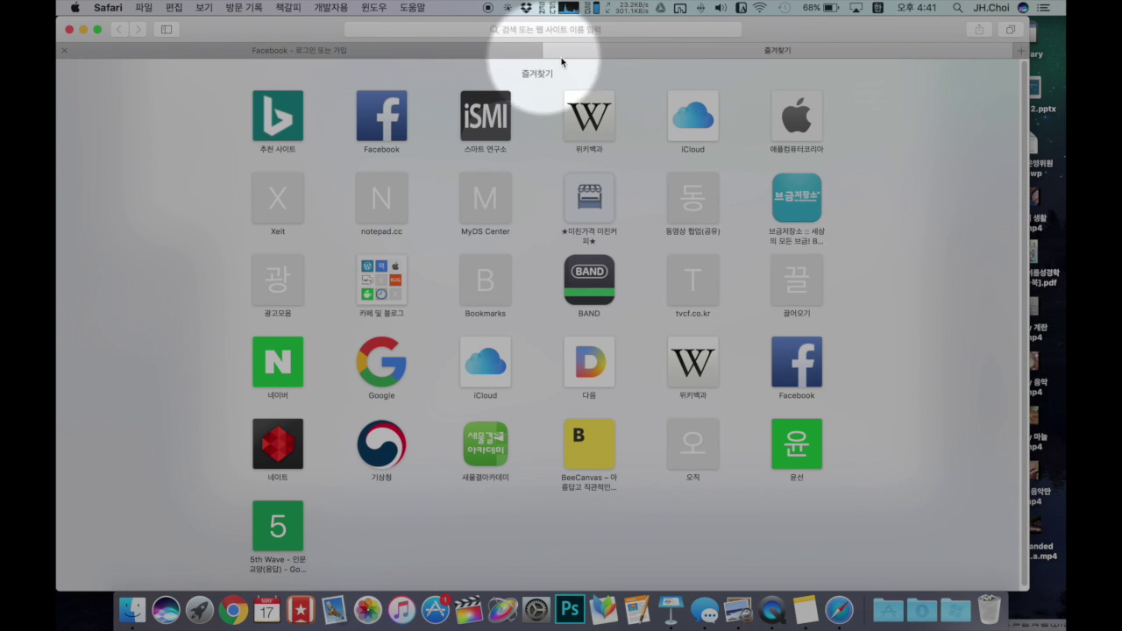
key("super+t")
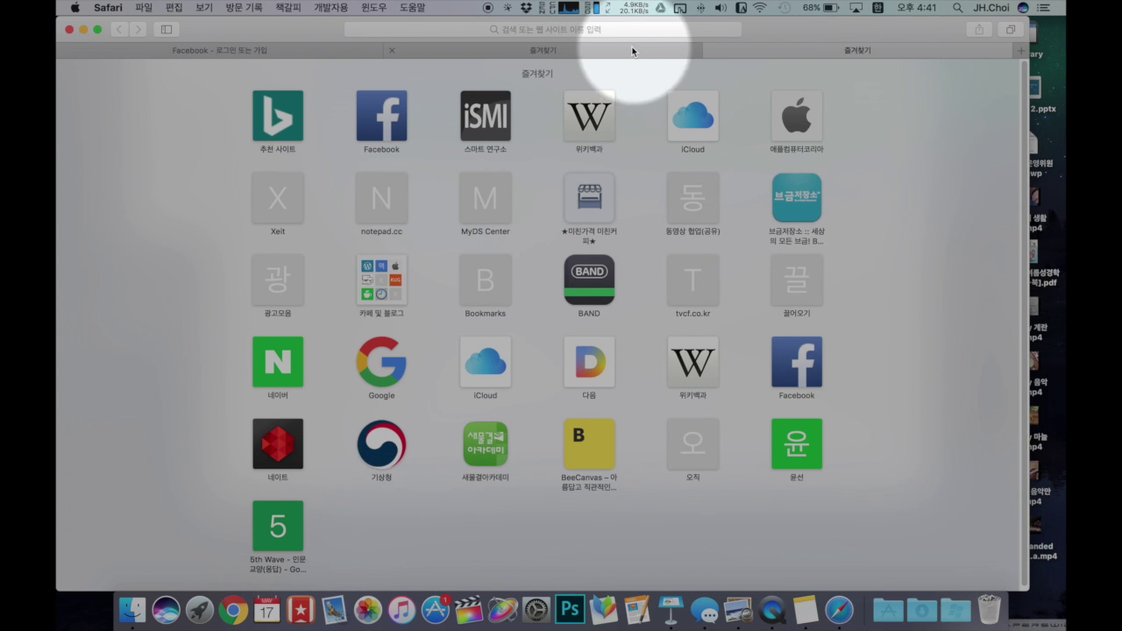
- Load the Apple Korea favorite in the last Safari tab and the 미친커피 favorite in the middle tab
left_click(787, 133)
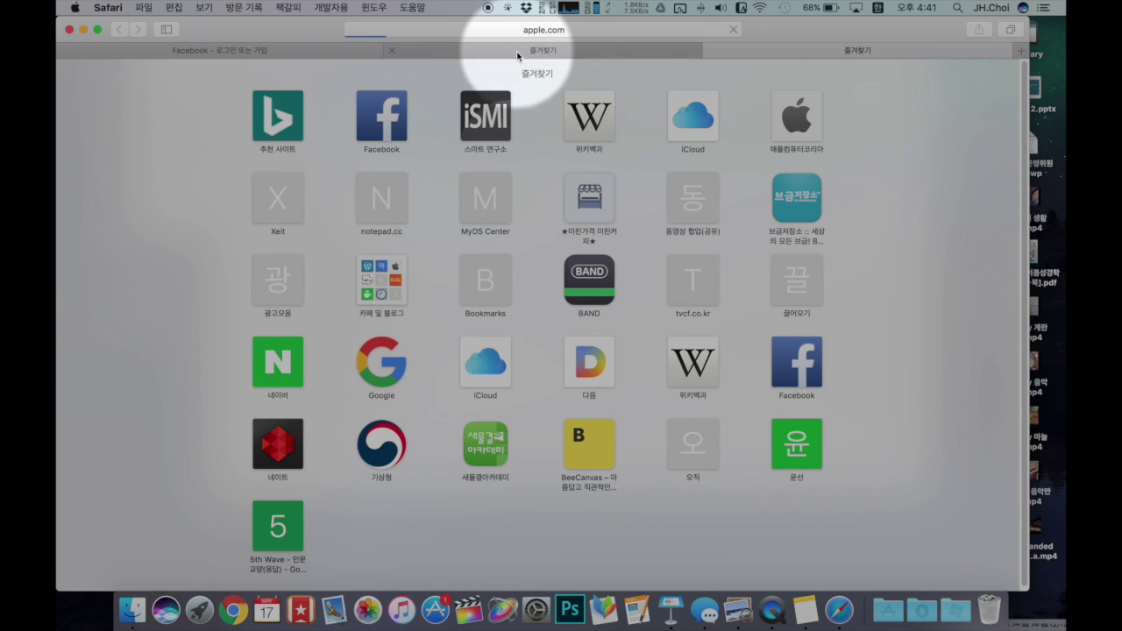
left_click(519, 51)
left_click(575, 201)
left_click(584, 208)
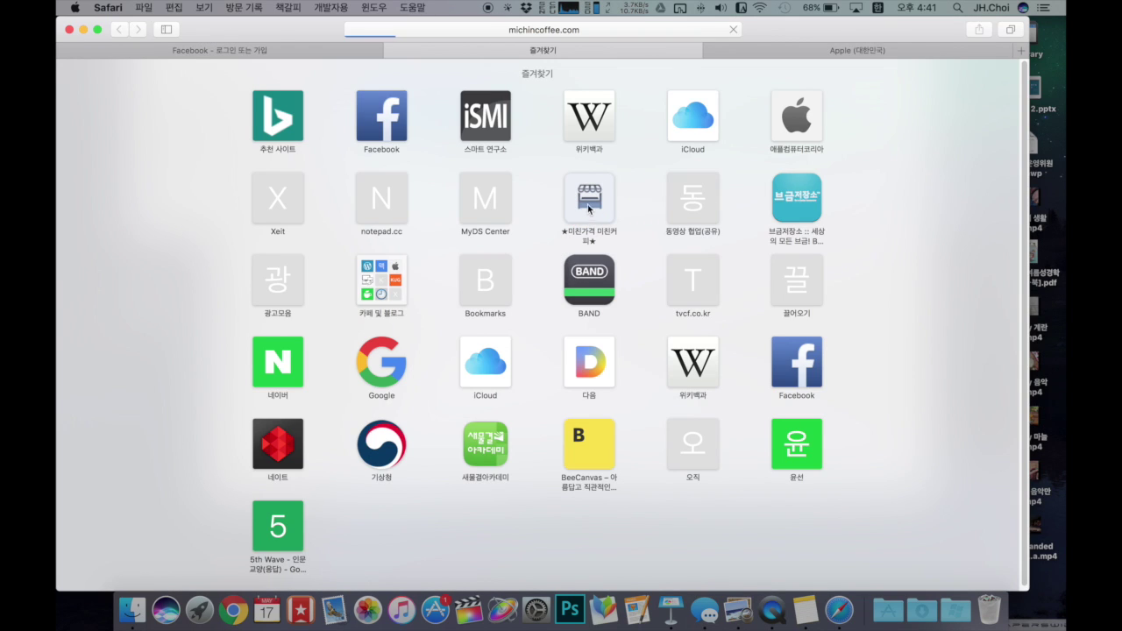
left_click(710, 128)
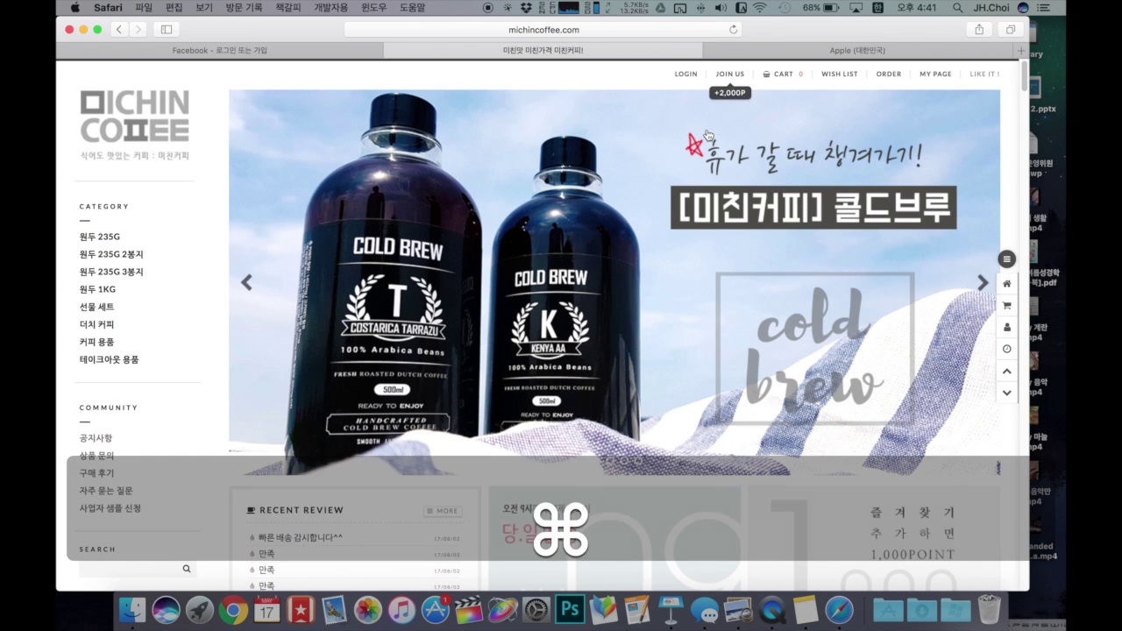
- Close the 미친커피 and Apple tabs and quit Safari
key("super+w")
key("super+w")
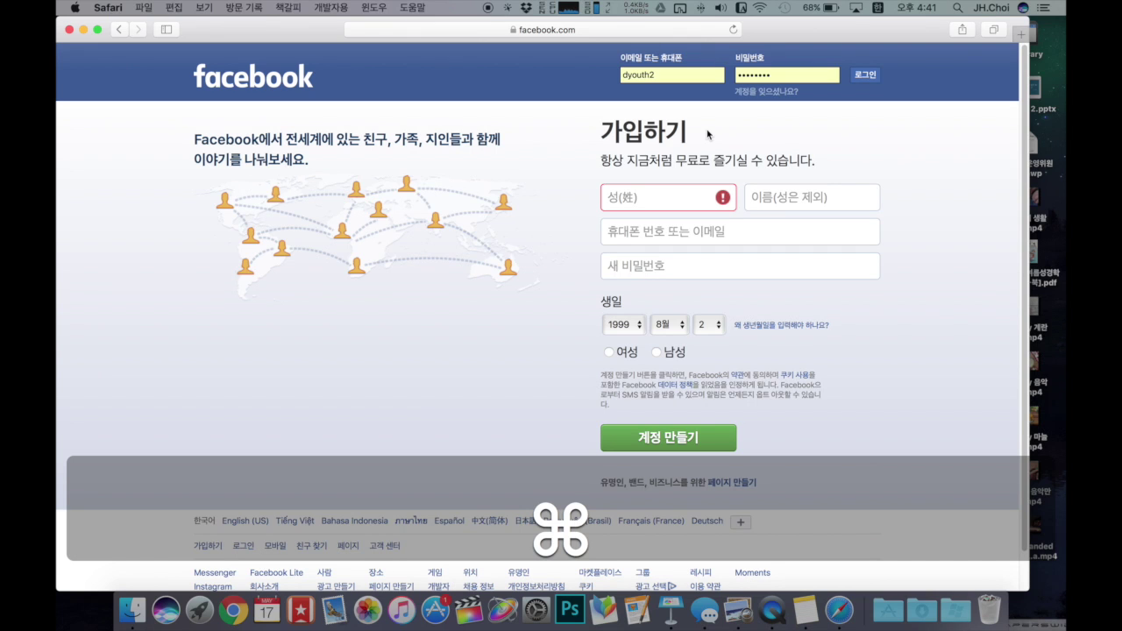
key("super+q")
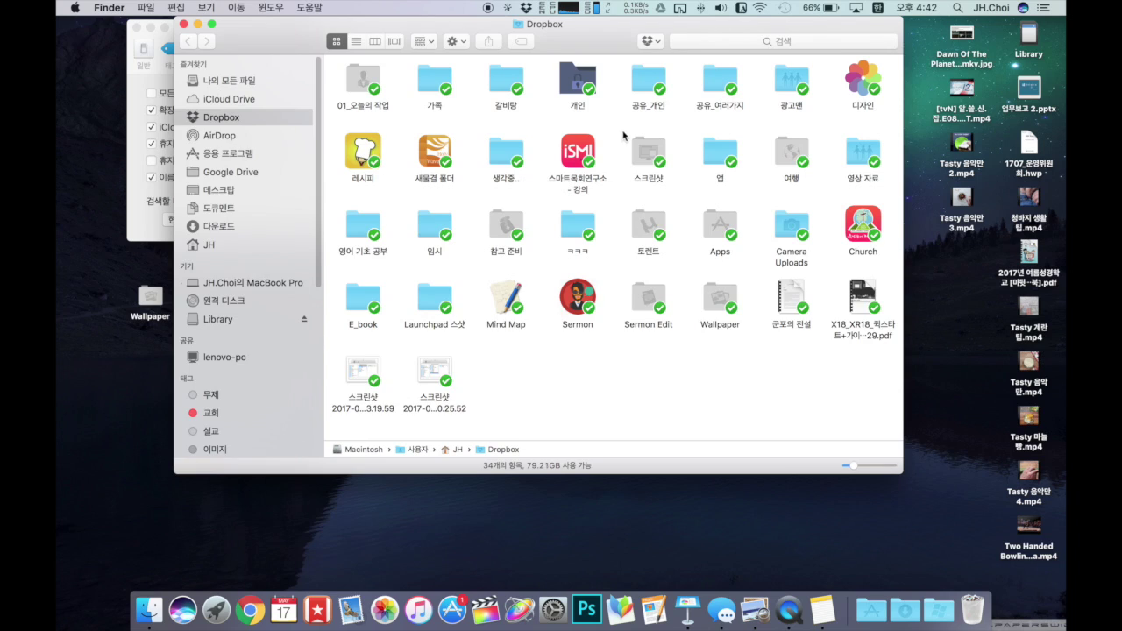
- Open the 스크린샷 folder from the Dropbox folder in a new Finder tab
double_click(649, 156, "super")
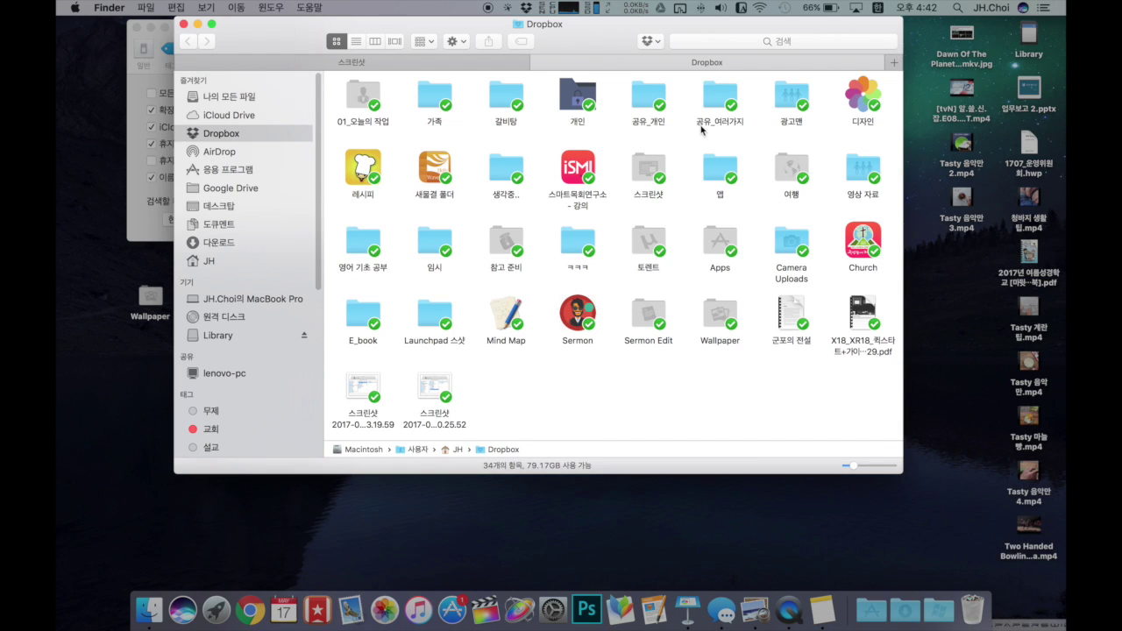
key("super")
double_click(650, 169, "super")
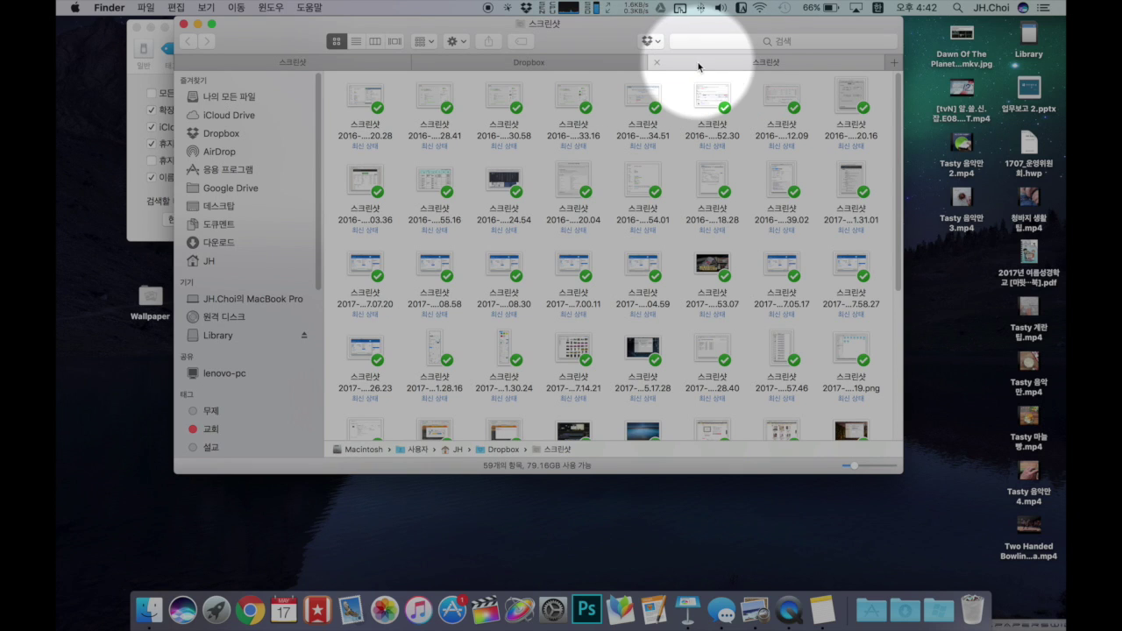
- Switch back and forth between the Dropbox tab and the last 스크린샷 tab, ending on Dropbox
left_click(587, 63)
left_click(670, 63)
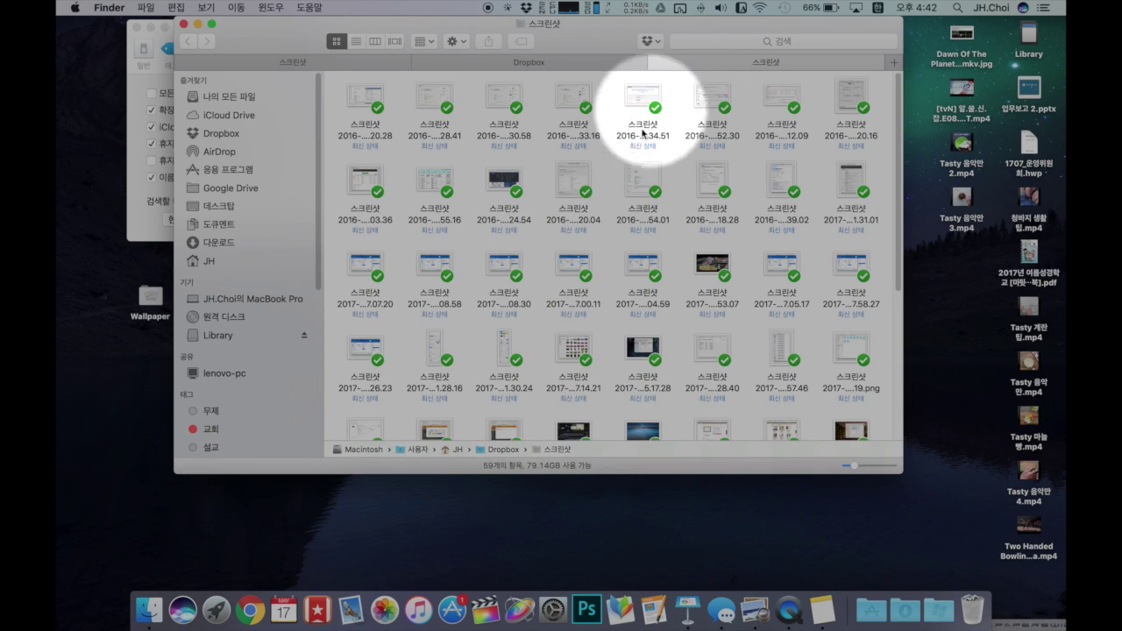
left_click(576, 64)
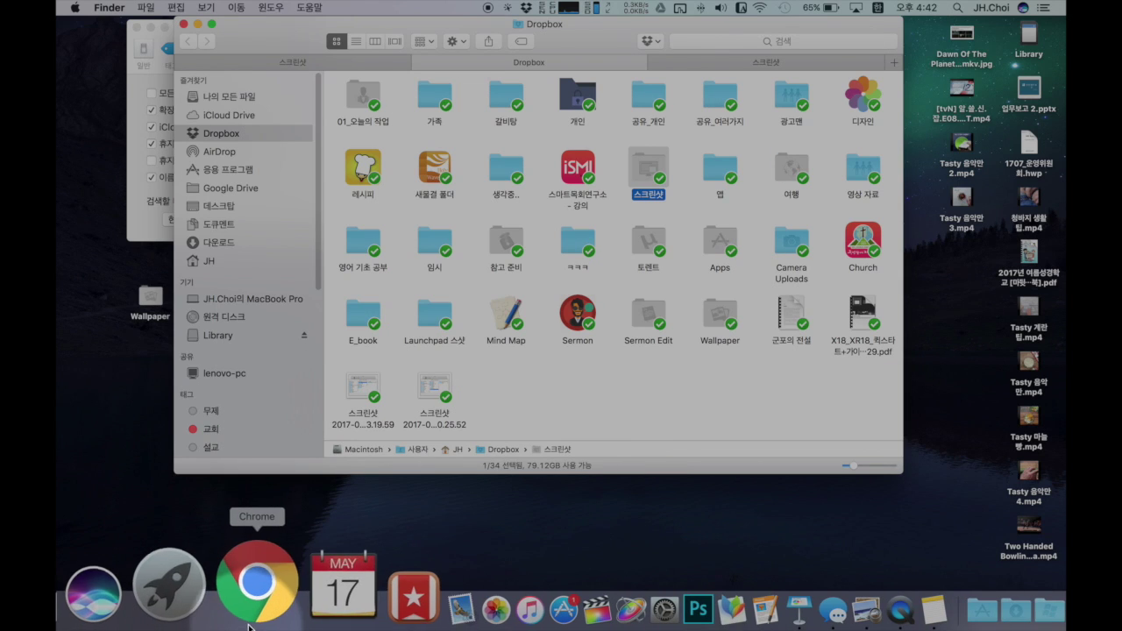
key("super+Tab")
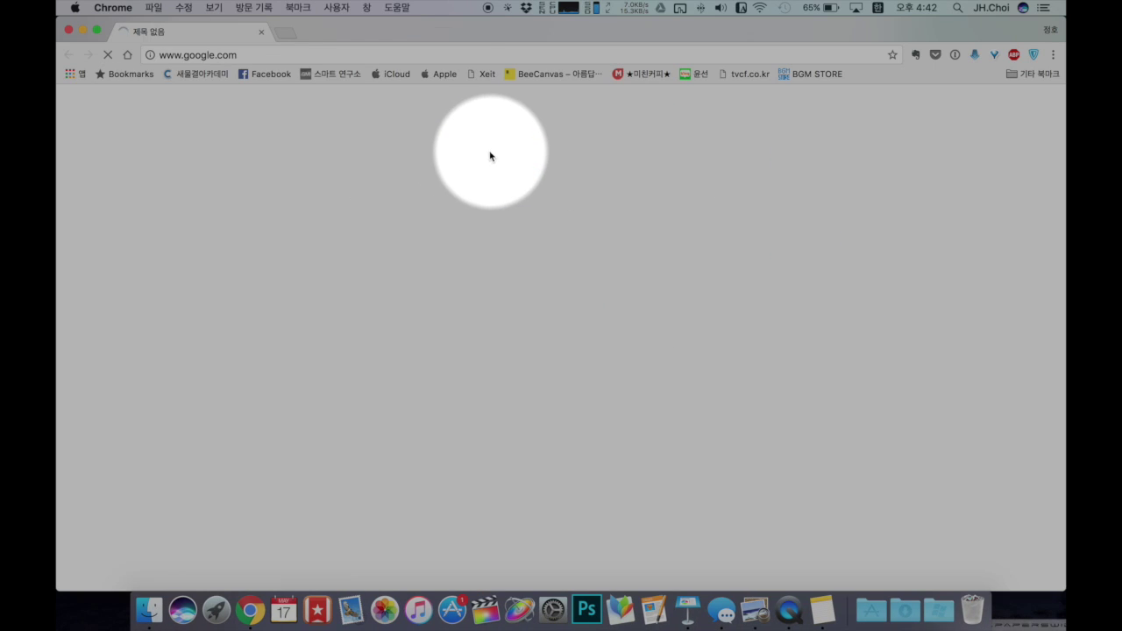
key("alt+shift+1")
left_click(274, 54)
type("n")
key("Return")
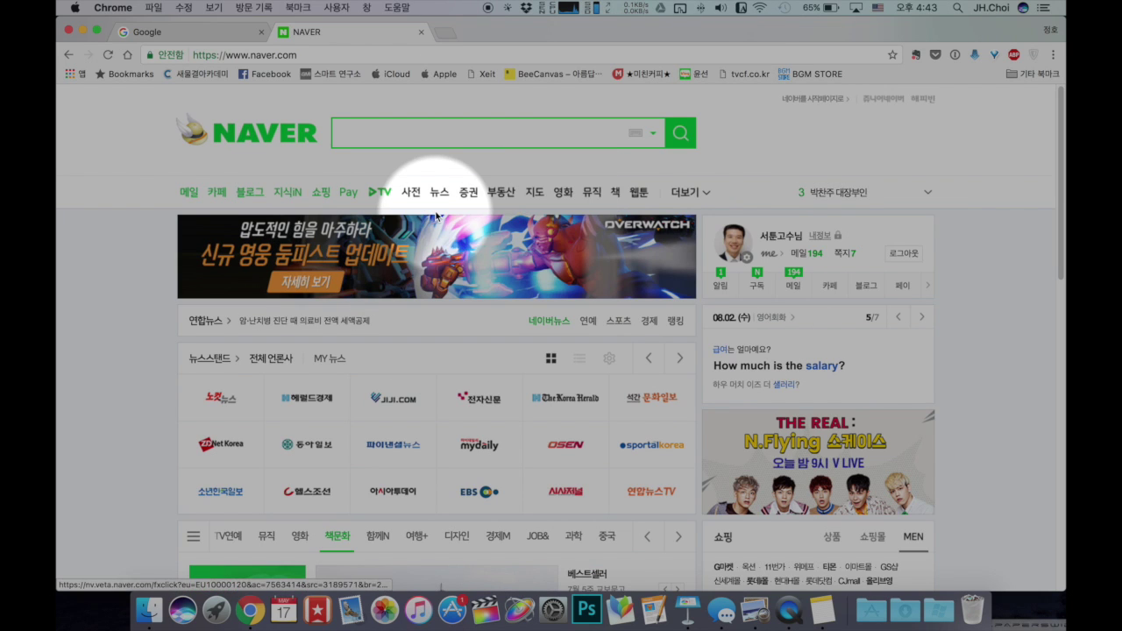
key("super")
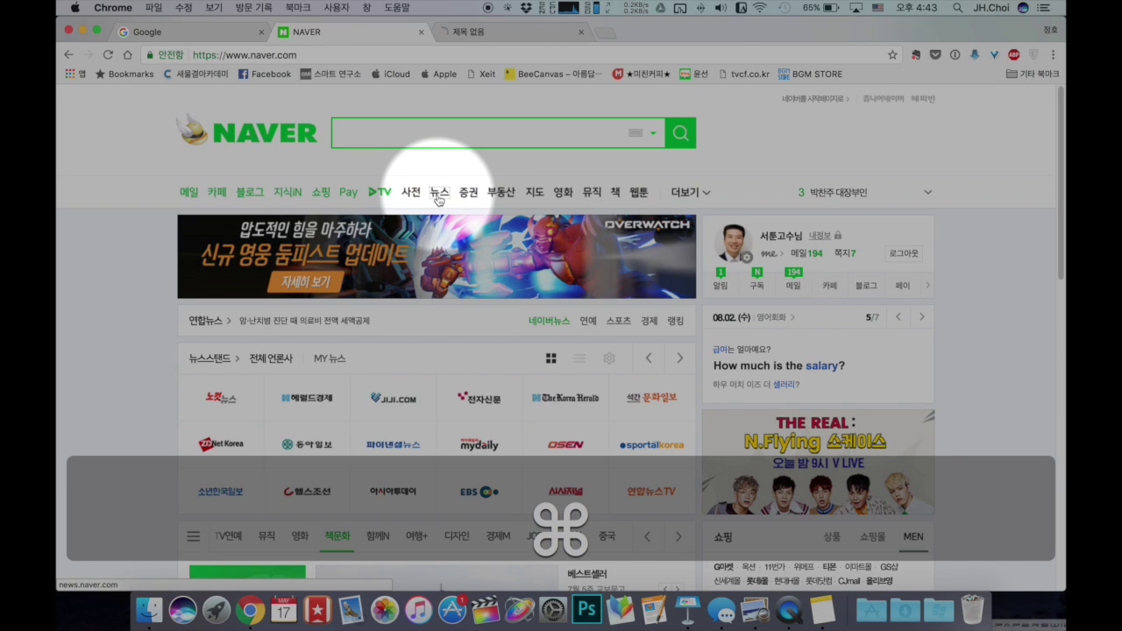
- Switch between the 네이버 뉴스 and NAVER tabs, ending on the 네이버 뉴스 tab
left_click(474, 33)
left_click(363, 28)
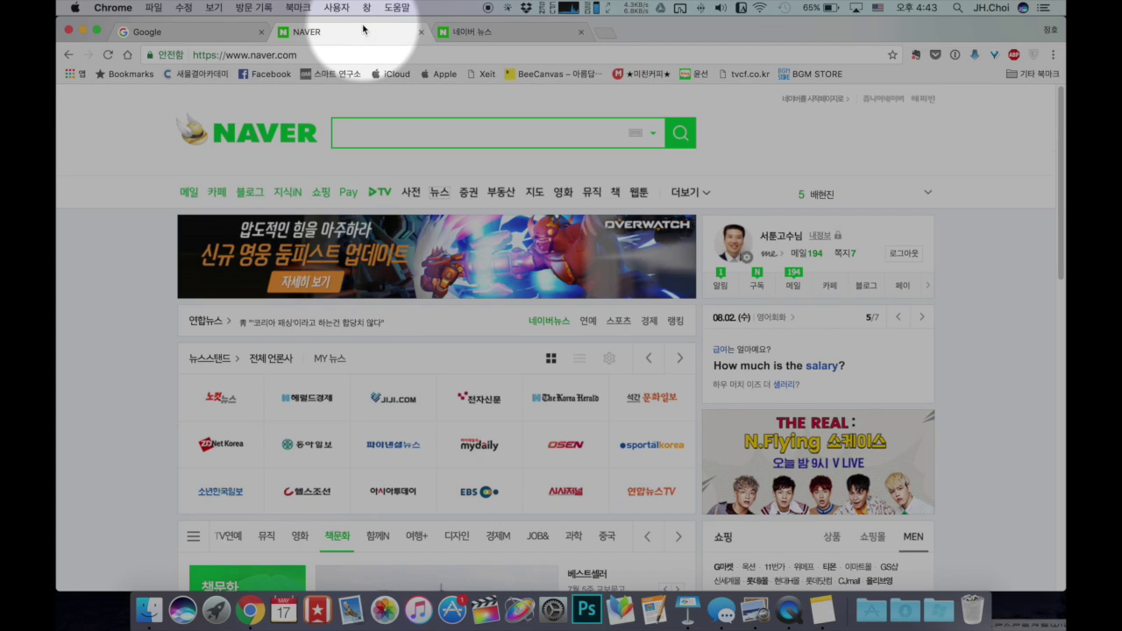
left_click(469, 32)
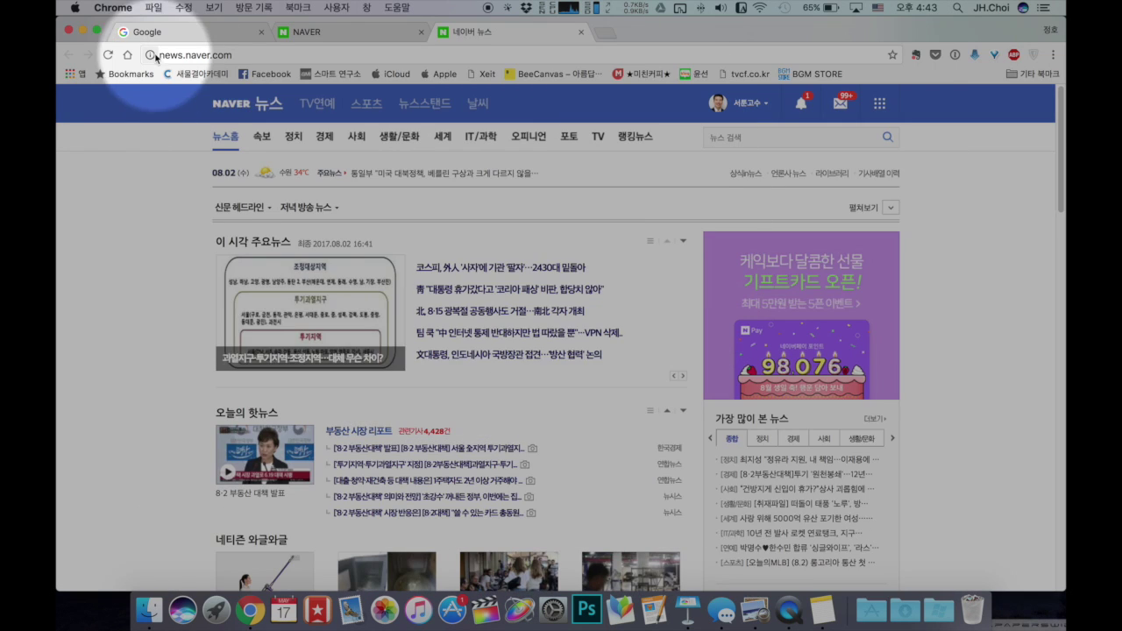
- Search for soundcloud from the Google tab and open the first soundcloud.com result in a background tab
left_click(140, 32)
left_click(446, 321)
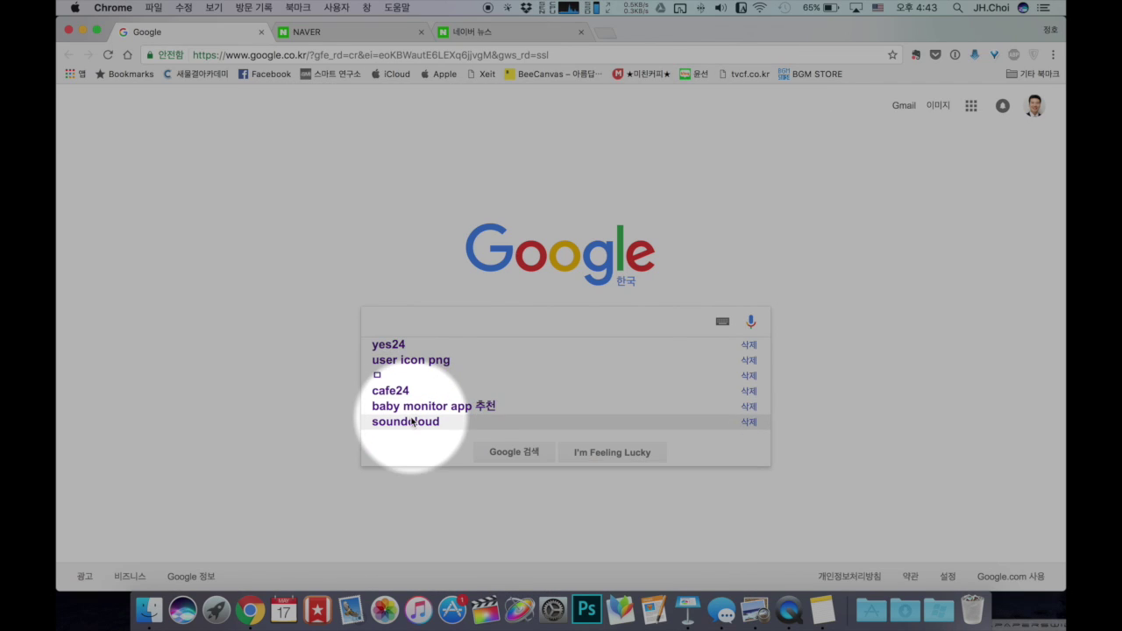
left_click(409, 420)
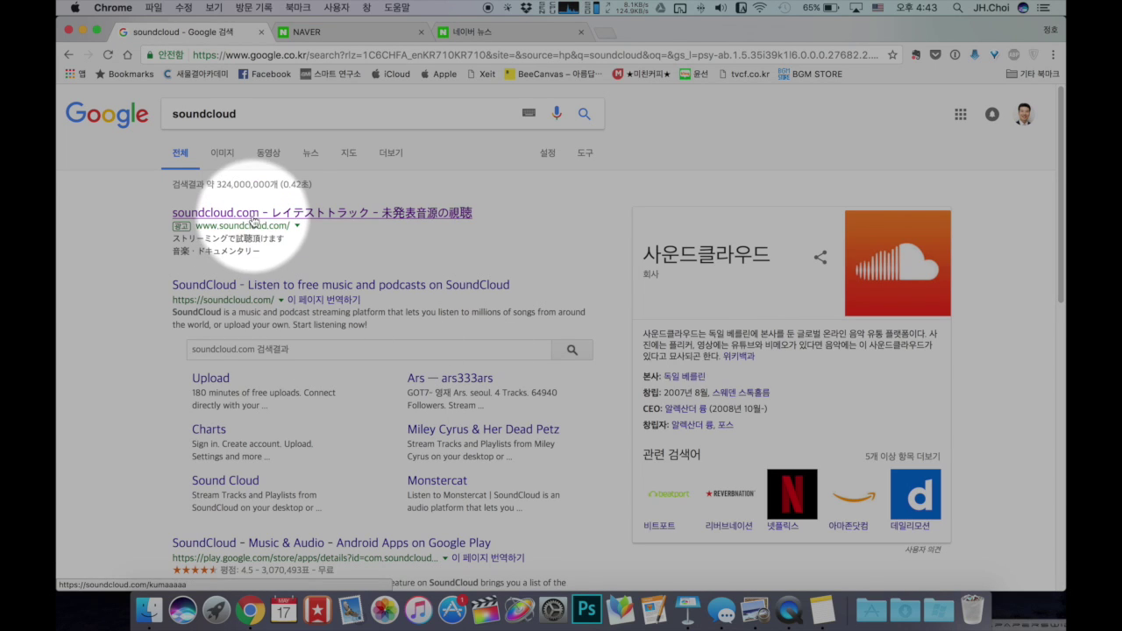
left_click(252, 213)
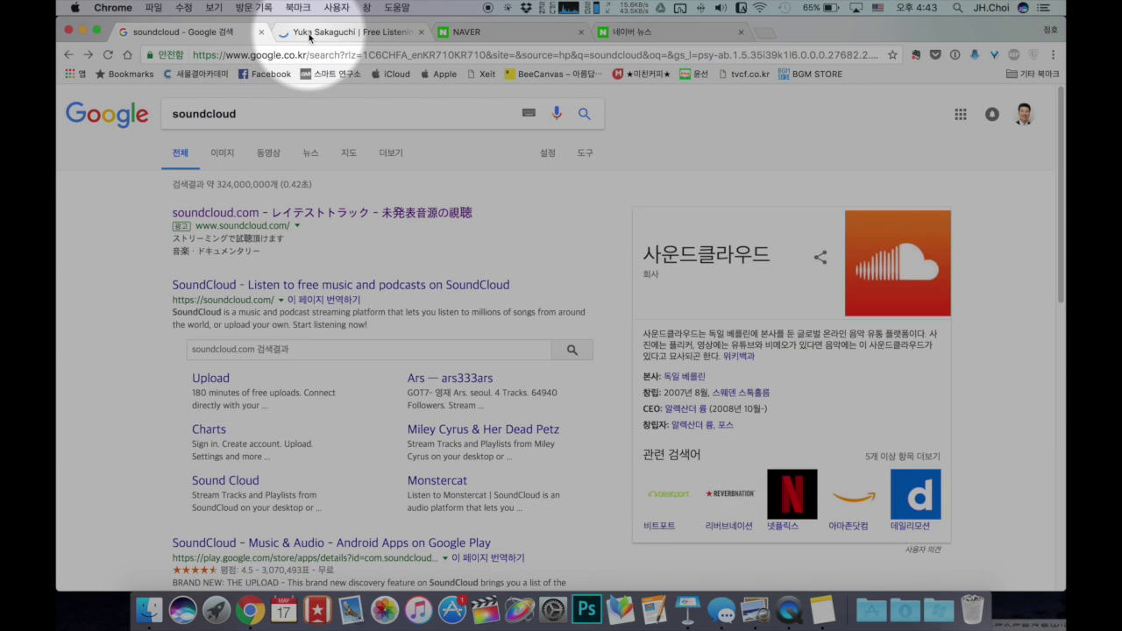
- Compare the SoundCloud page with the rest of the Google search results, ending on the SoundCloud tab
left_click(320, 31)
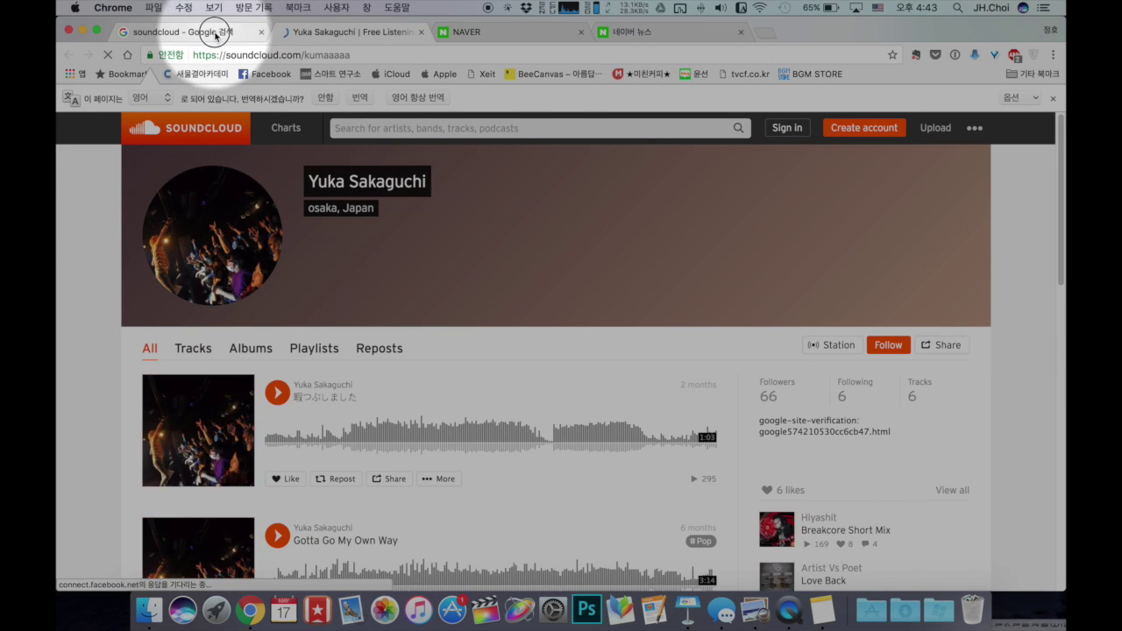
left_click(188, 31)
scroll(132, 263, "down", 5)
scroll(133, 263, "down", 5)
scroll(130, 261, "up", 15)
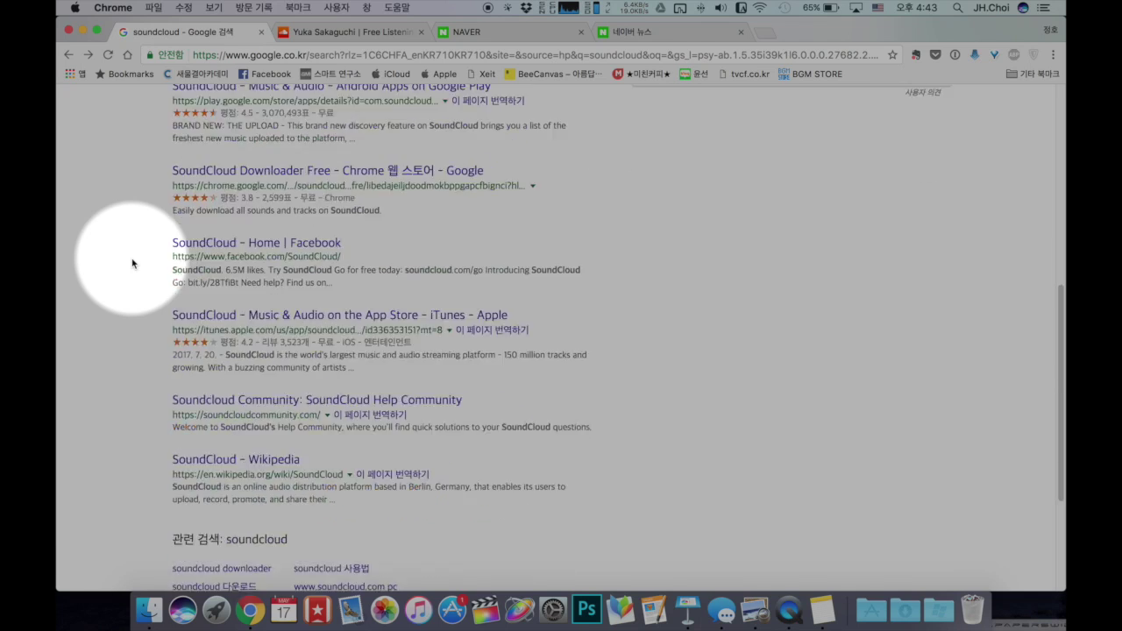
left_click(351, 31)
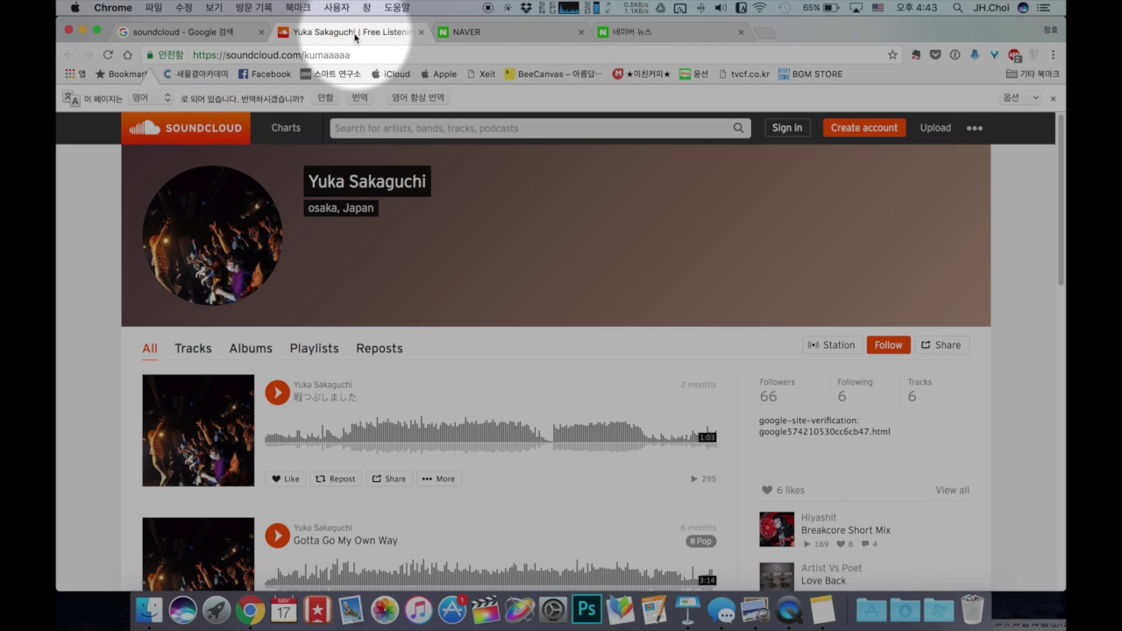
- Quit Chrome and open the 참고 준비 folder from the Dropbox folder in a new Finder tab
key("super")
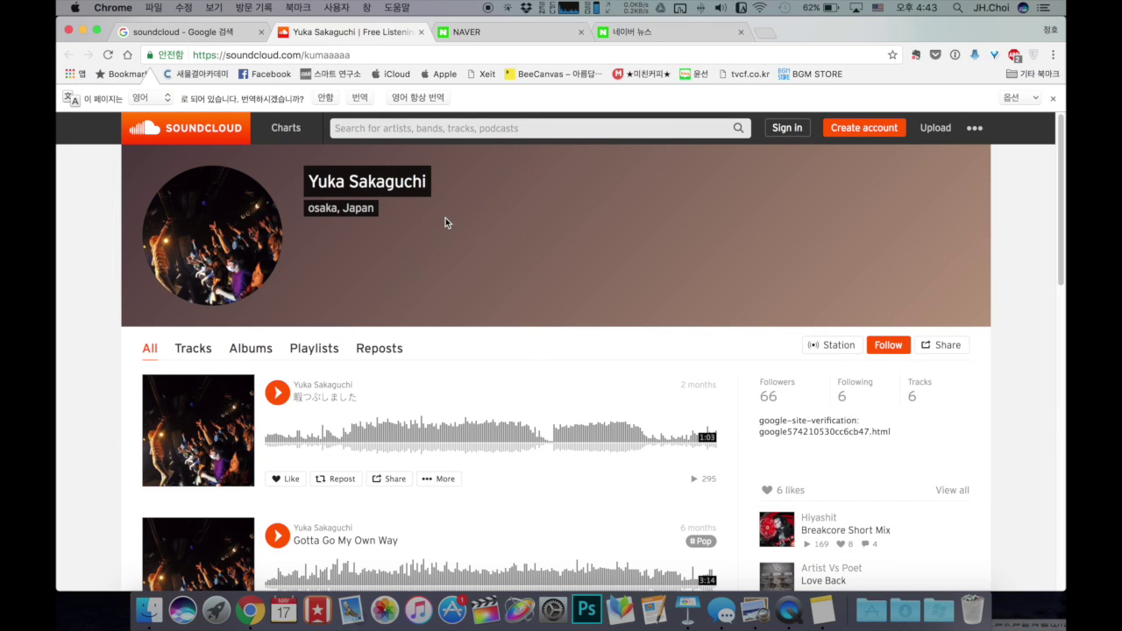
key("super+q")
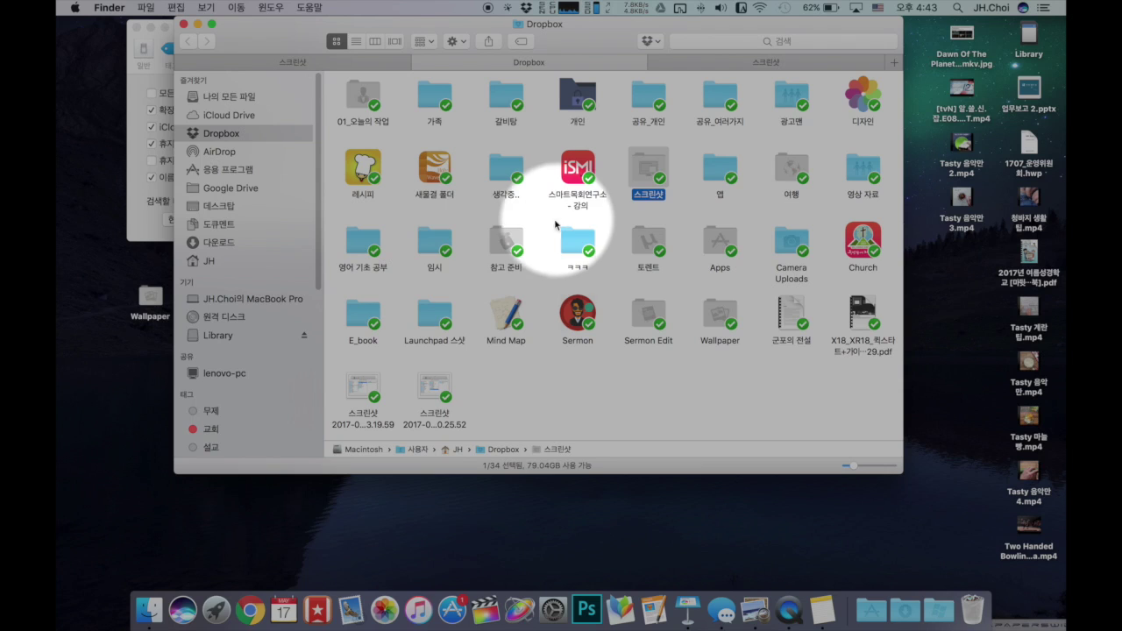
key("super")
double_click(507, 240, "super")
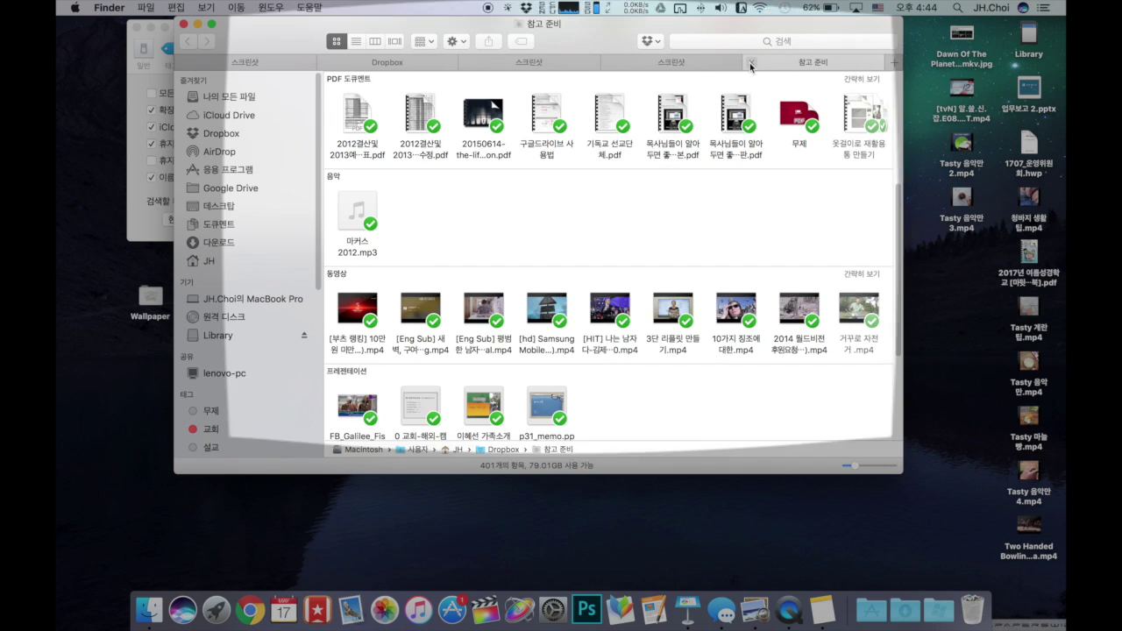
- Close the Finder tabs one after another until only a single 스크린샷 folder view is left
key("super+w")
key("super+w")
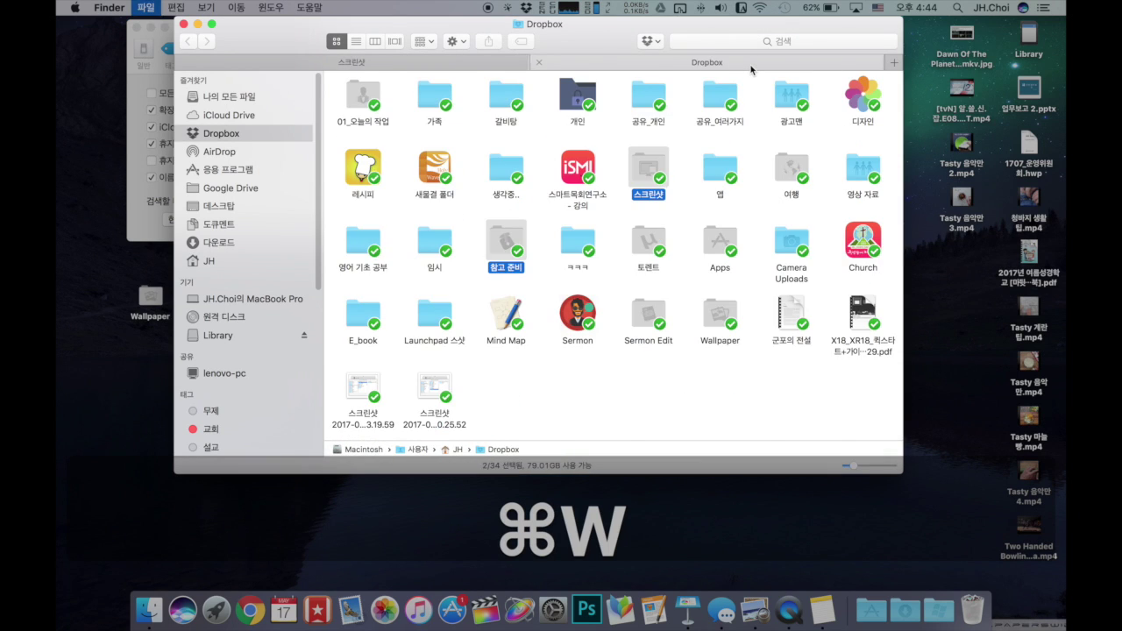
key("super+w")
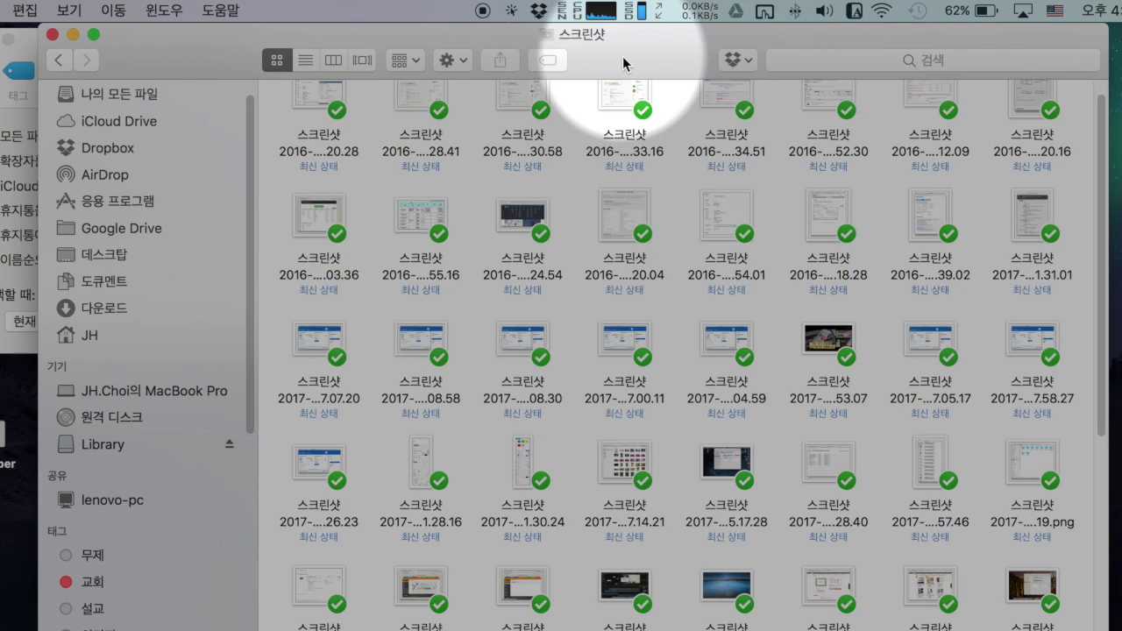
- Customize the Finder toolbar by adding the 추출 (eject) item between the tag edit and Dropbox items
right_click(623, 61)
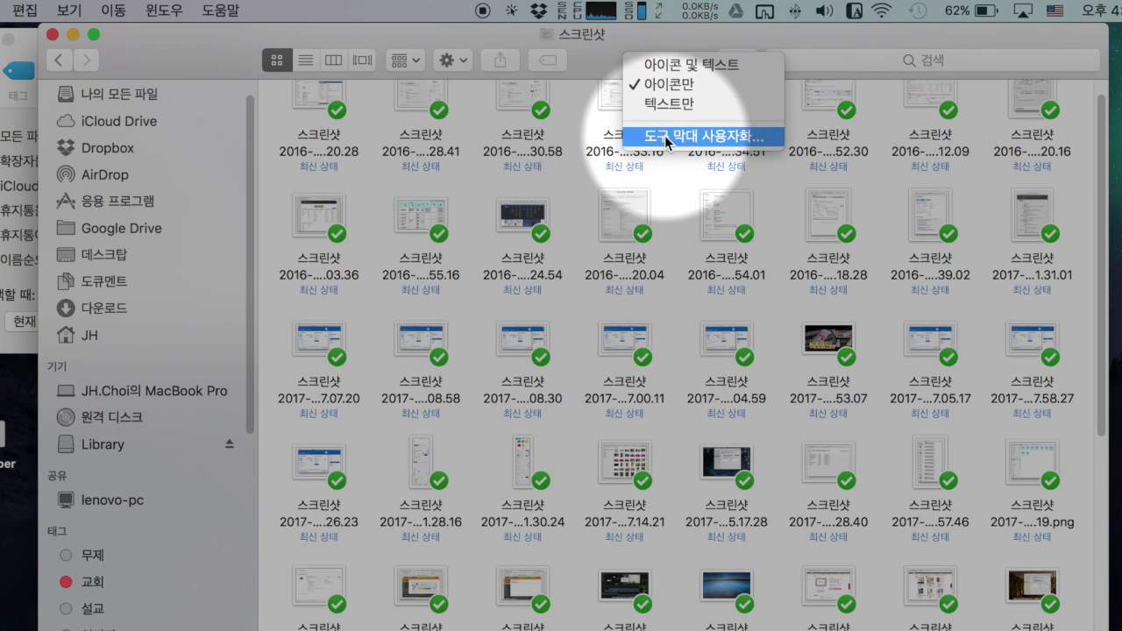
left_click(666, 135)
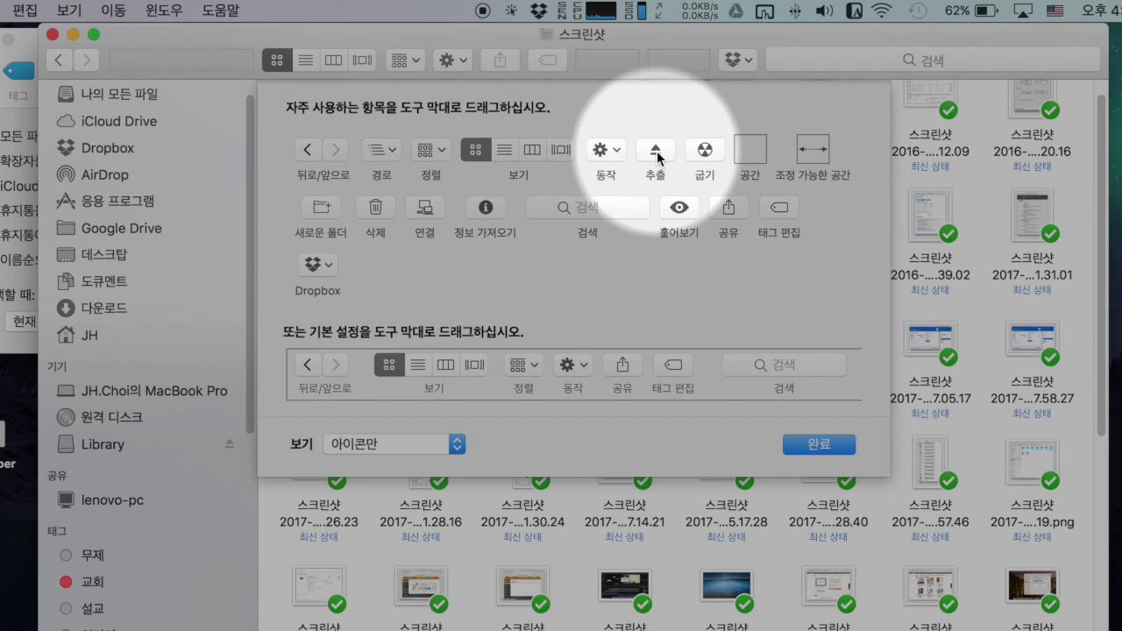
left_click_drag(654, 151, 643, 61)
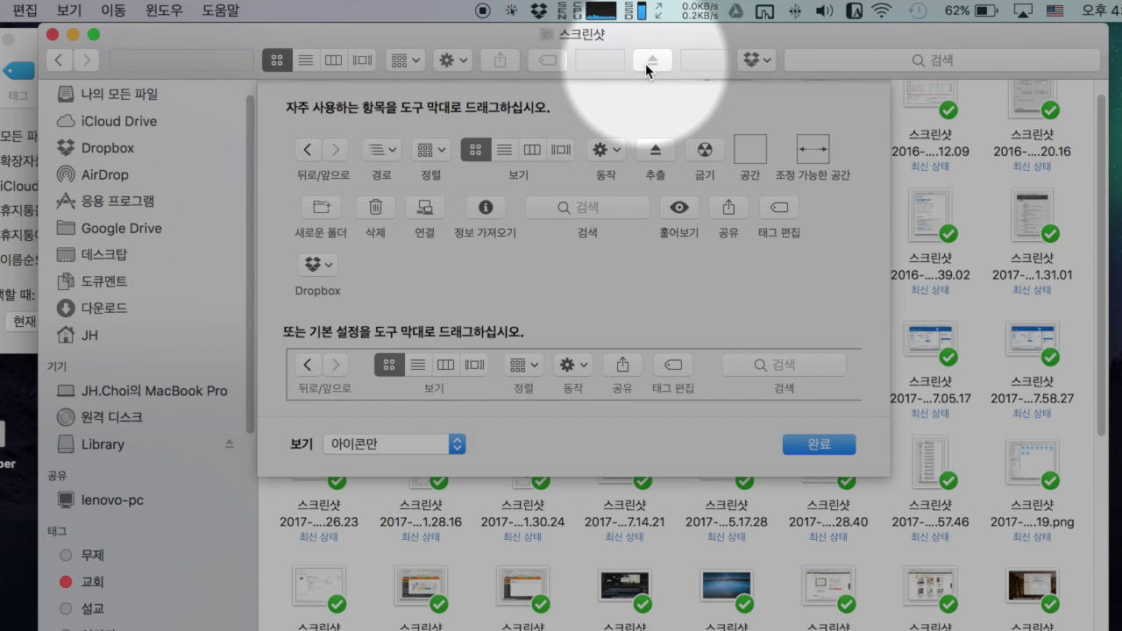
left_click(807, 441)
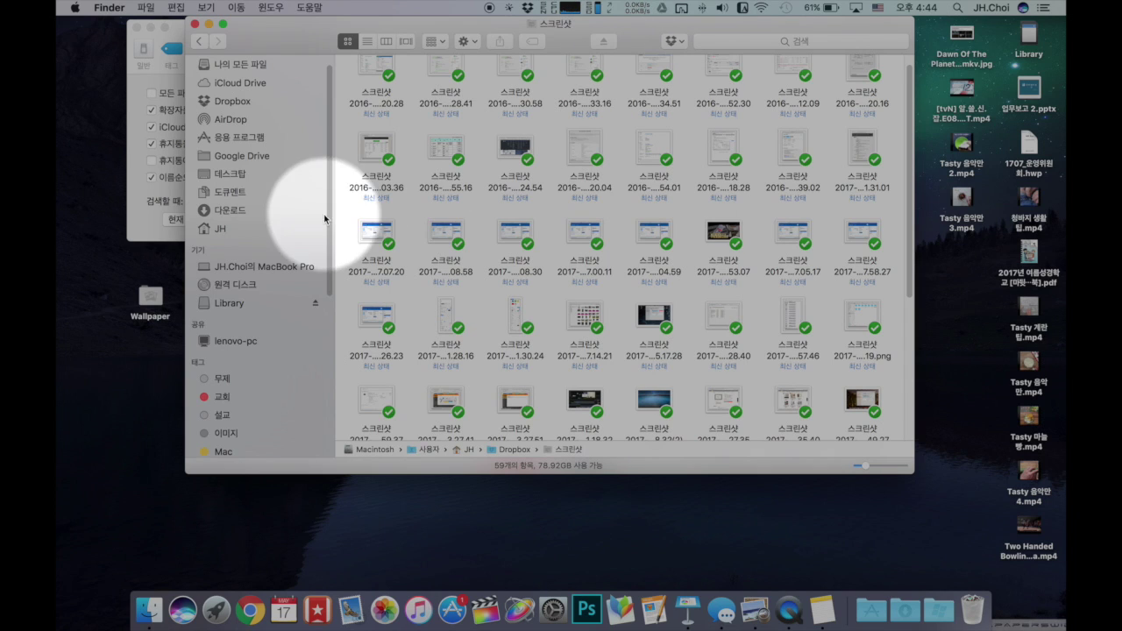
- Show the contents of the Library drive in the Finder window and select the drive's desktop icon
left_click(238, 304)
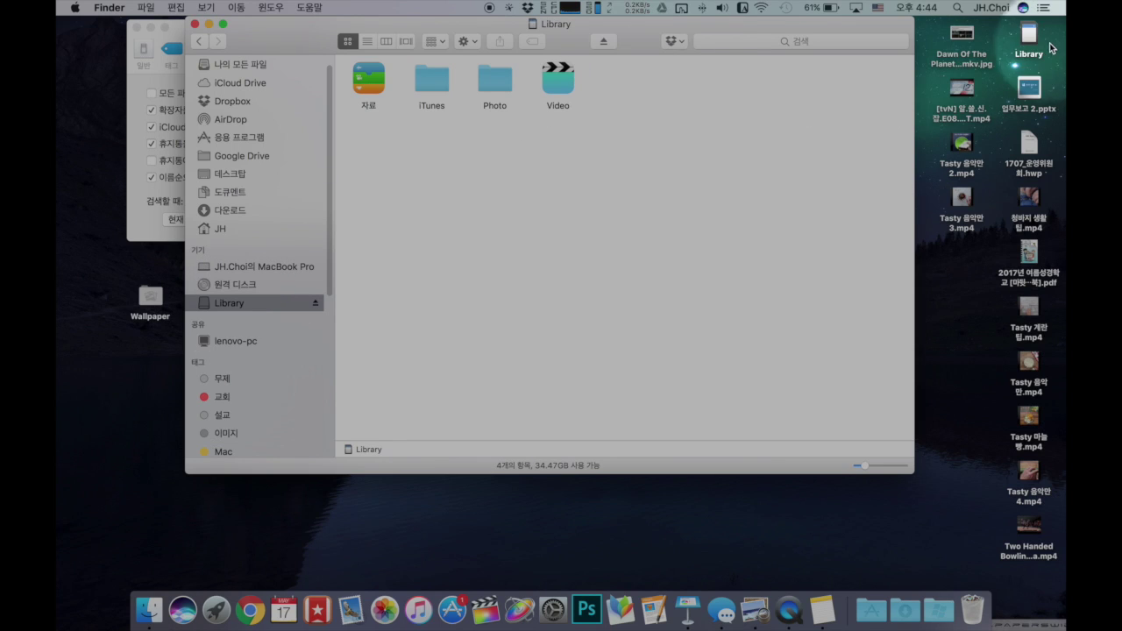
mouse_move(1032, 36)
left_mouse_down()
mouse_move(972, 430)
mouse_move(971, 598)
mouse_move(1032, 44)
left_mouse_up()
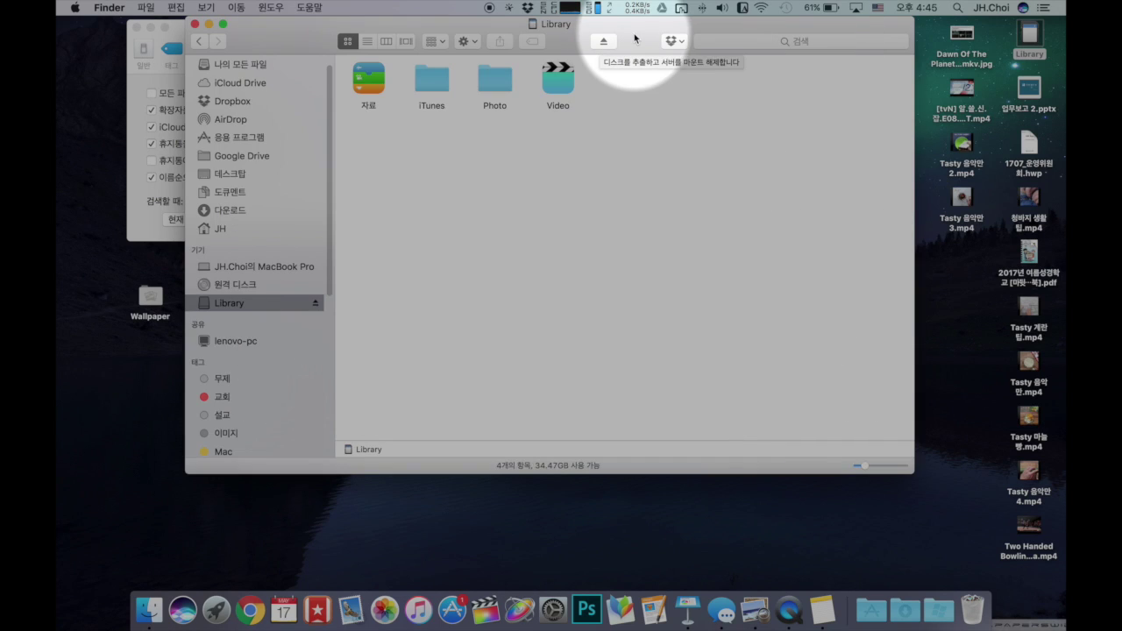
left_click_drag(634, 38, 630, 52)
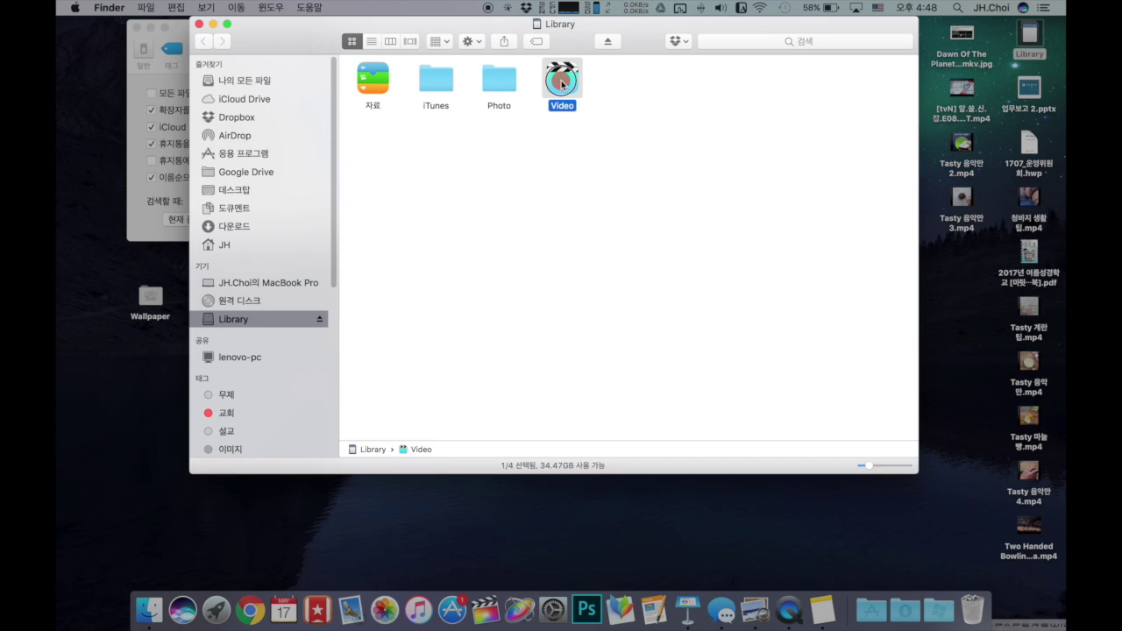
- Add the Video folder to the Finder toolbar beside the eject item and close the Library window
left_click_drag(565, 84, 662, 61)
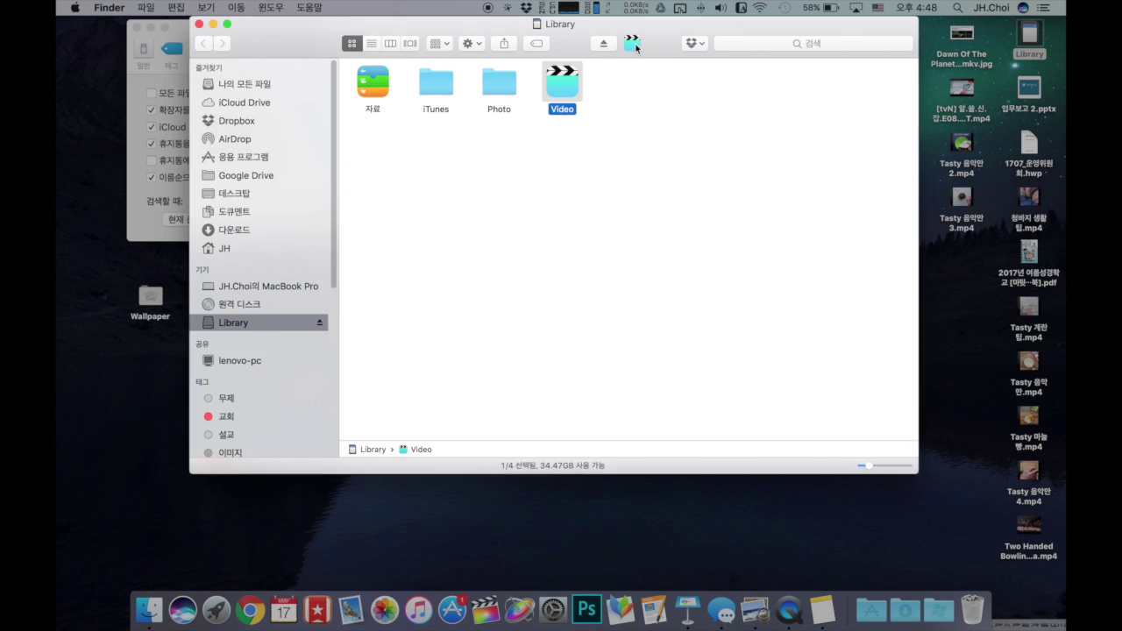
key("super+q")
key("super+w")
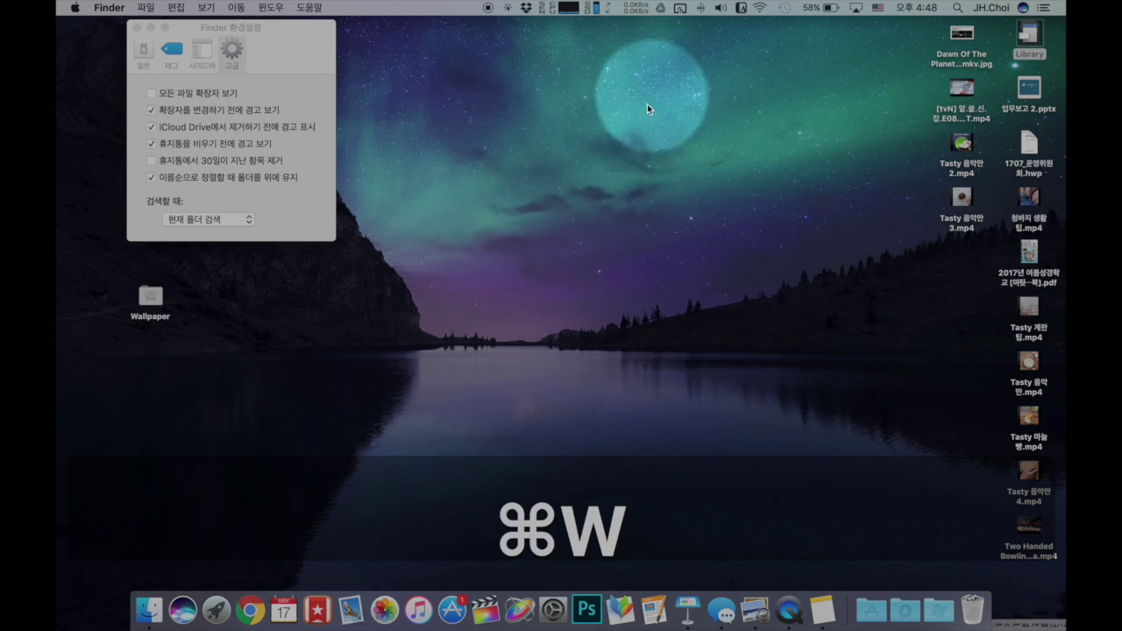
- Open a new Finder window, visit the Video folder through its toolbar shortcut and go back to Dropbox
key("super+n")
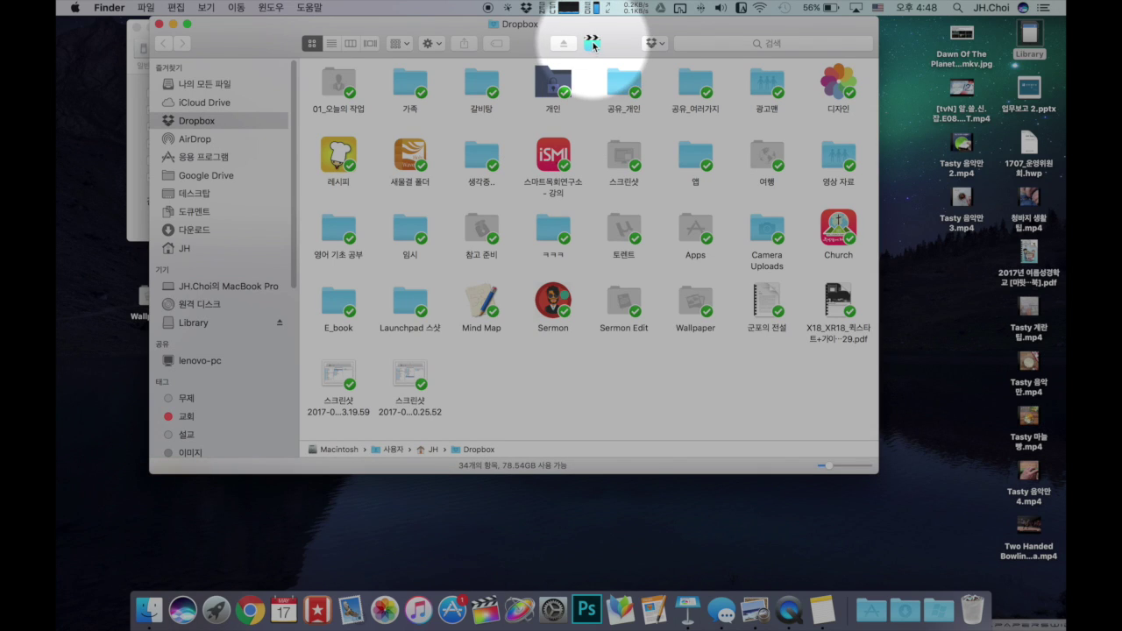
left_click(593, 44)
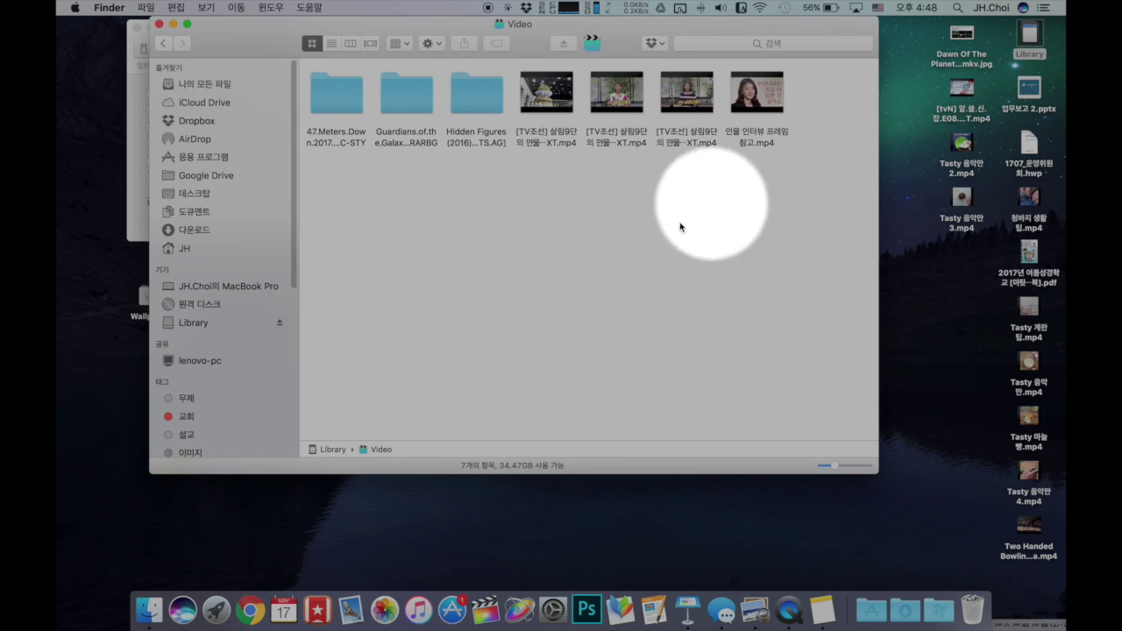
key("super+bracketleft")
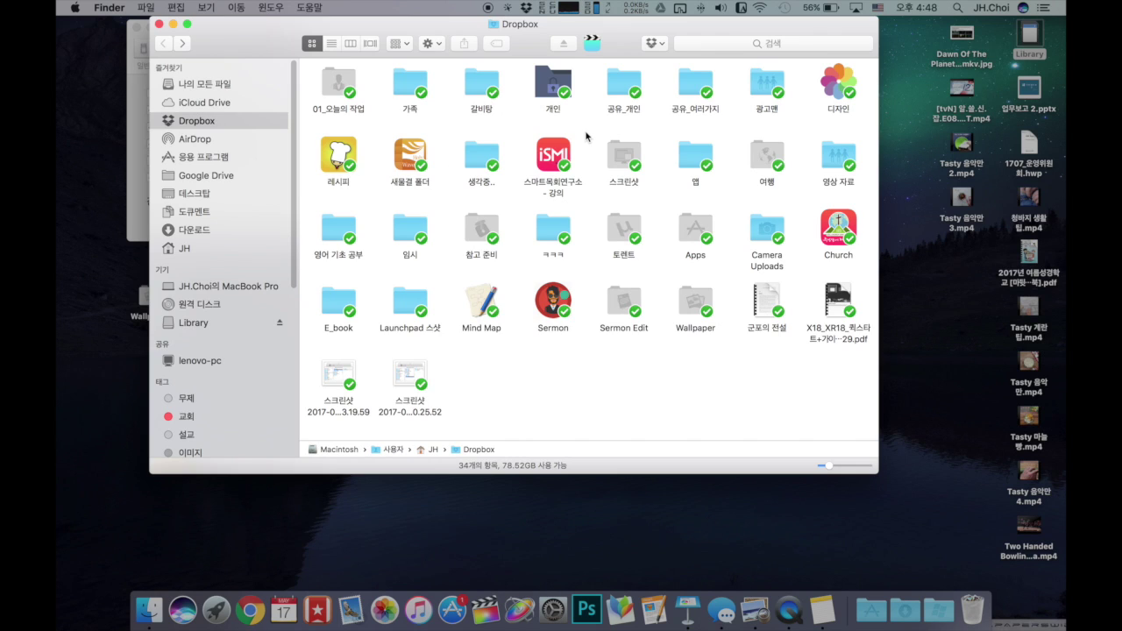
- Remove the Video folder shortcut from the Finder toolbar
key("super")
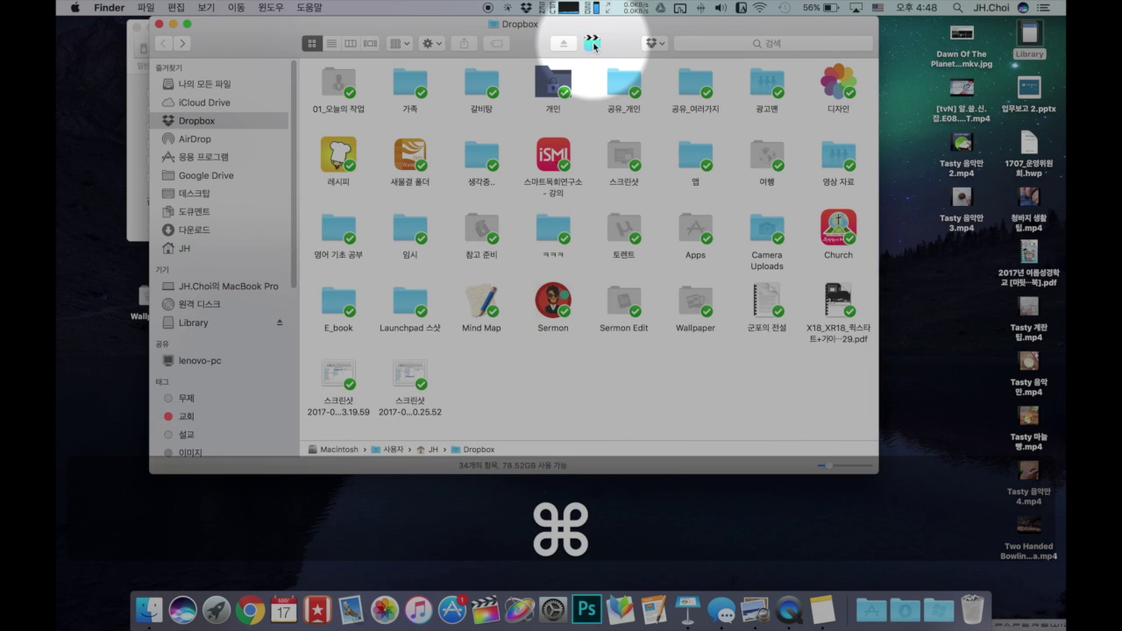
left_click_drag(593, 45, 896, 150)
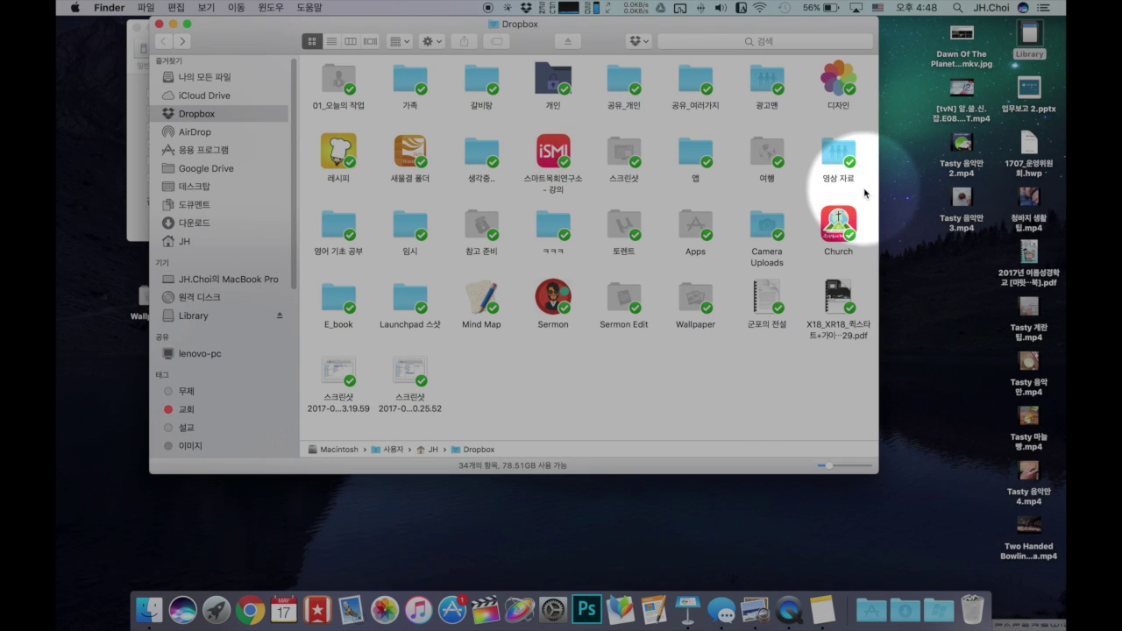
key("super+alt+m")
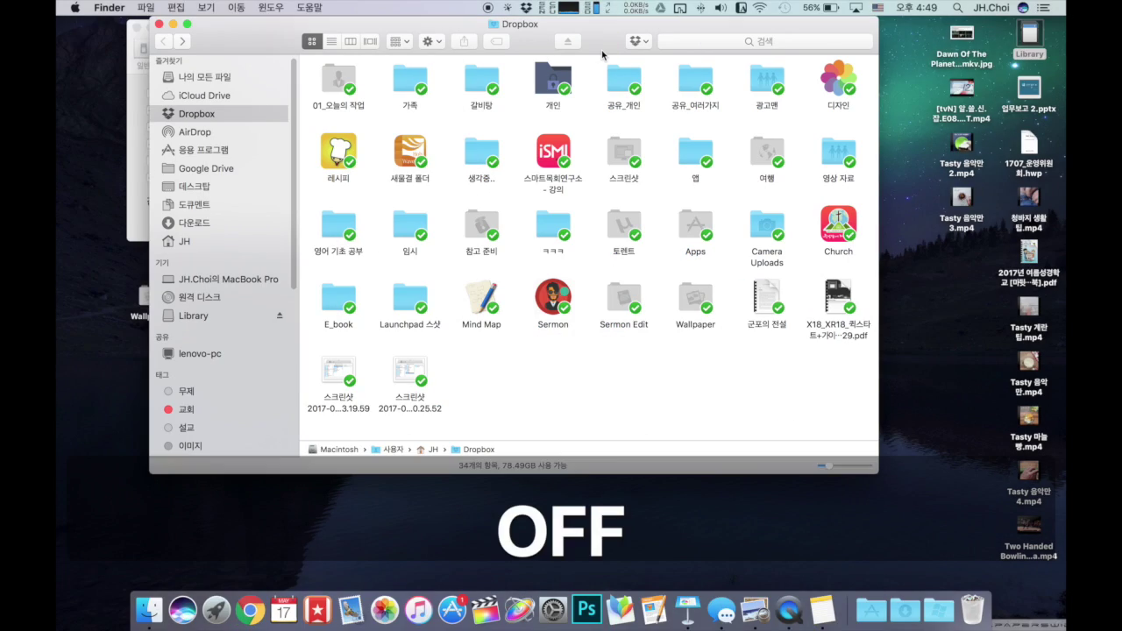
- Narrow the Dropbox window with toolbar customization open to adjust the toolbar spacing, and finish the customization
right_click(529, 49)
left_click(556, 97)
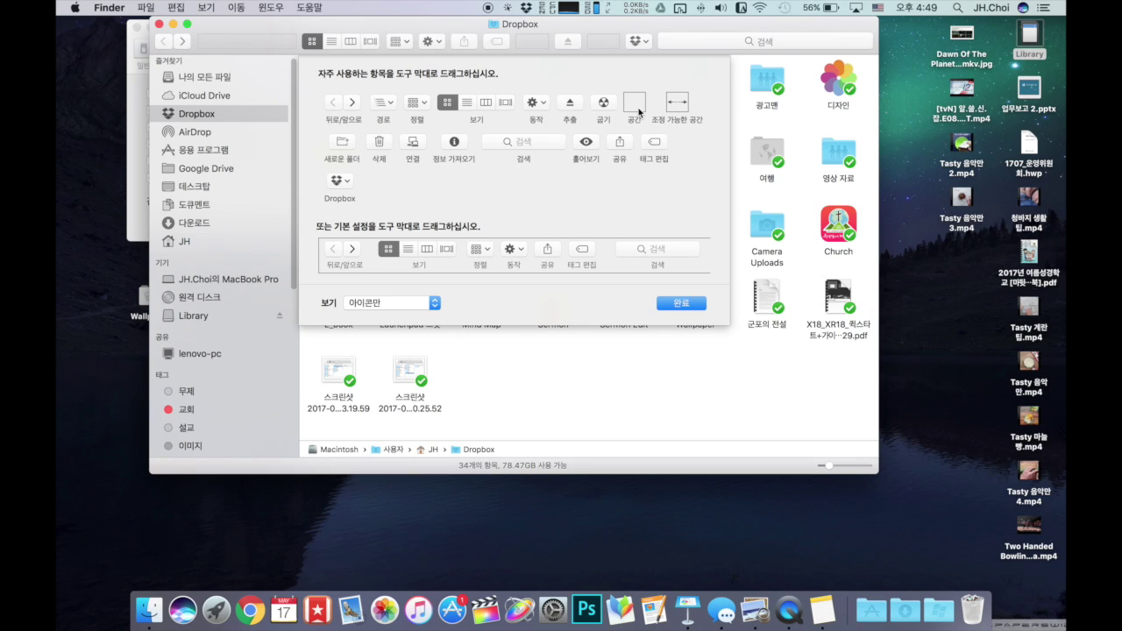
left_click_drag(877, 72, 827, 90)
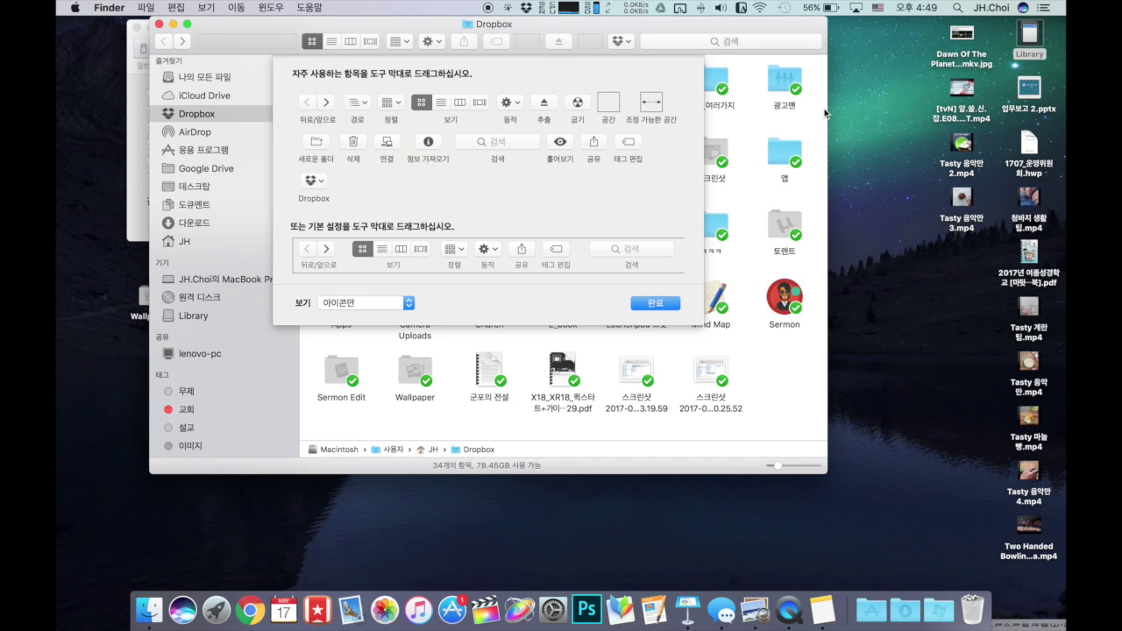
left_click_drag(828, 110, 801, 115)
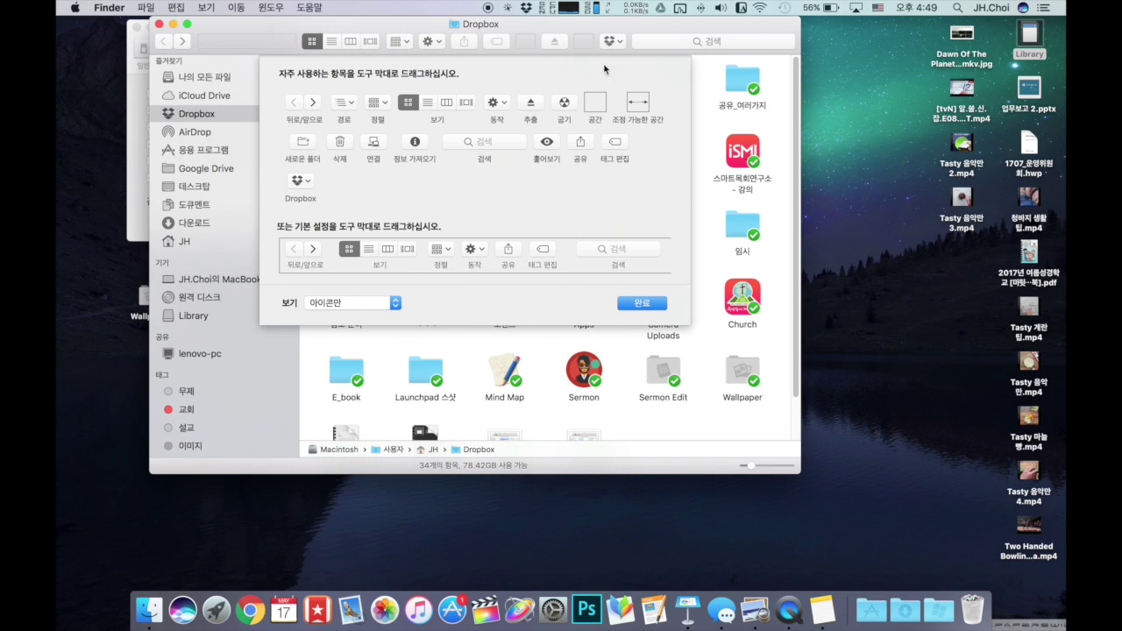
mouse_move(800, 143)
left_mouse_down()
mouse_move(677, 143)
mouse_move(801, 143)
left_mouse_up()
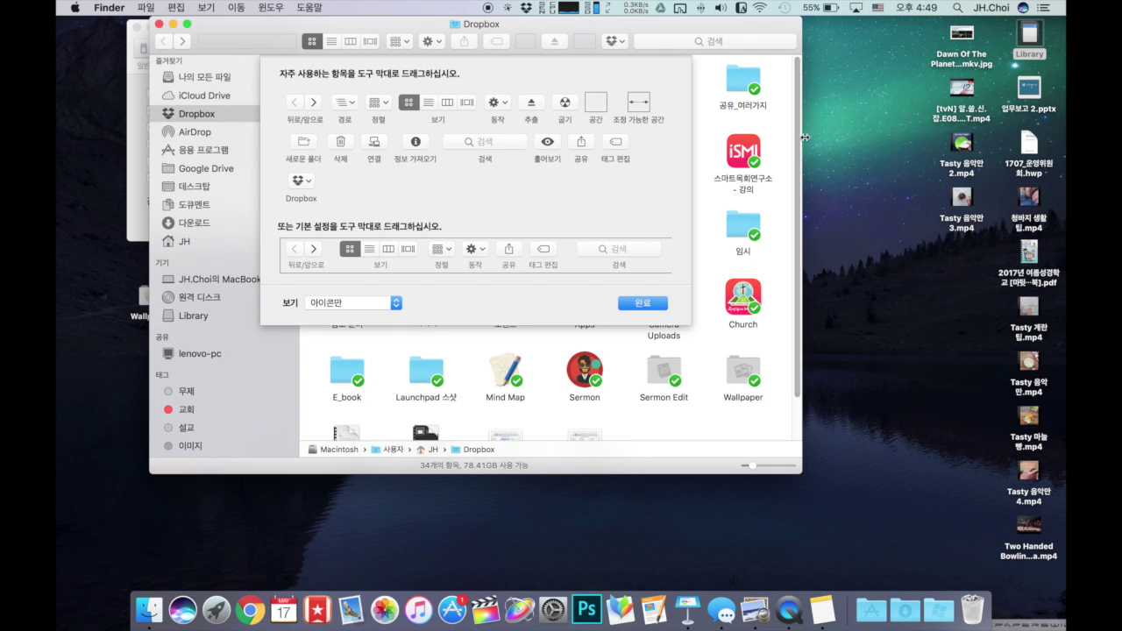
mouse_move(802, 141)
left_mouse_down()
mouse_move(735, 138)
mouse_move(807, 131)
left_mouse_up()
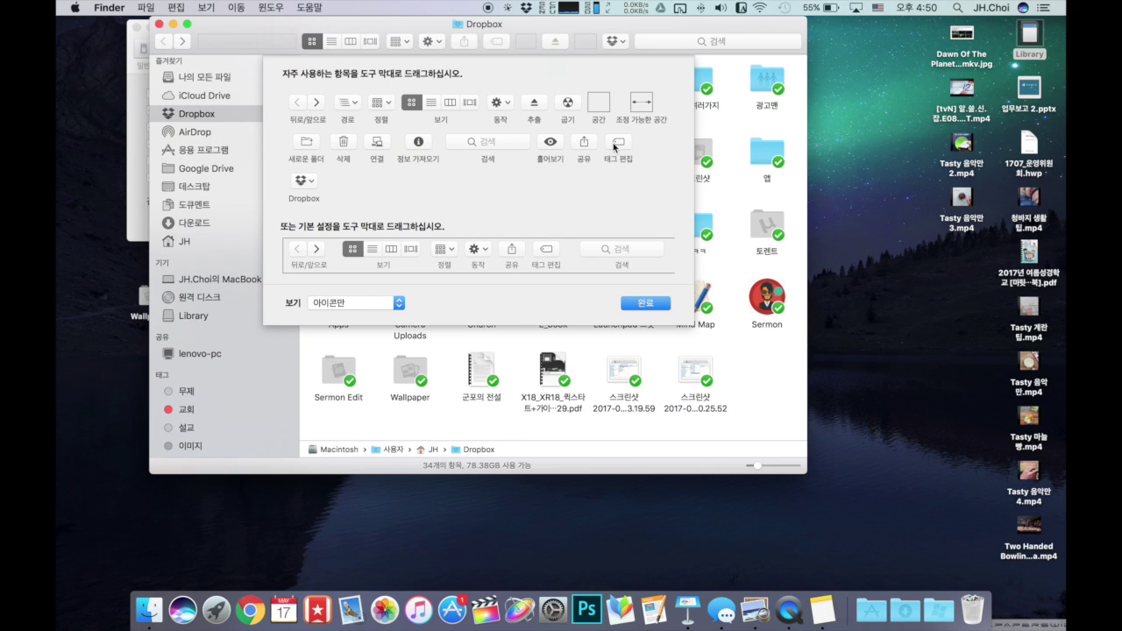
left_click(646, 303)
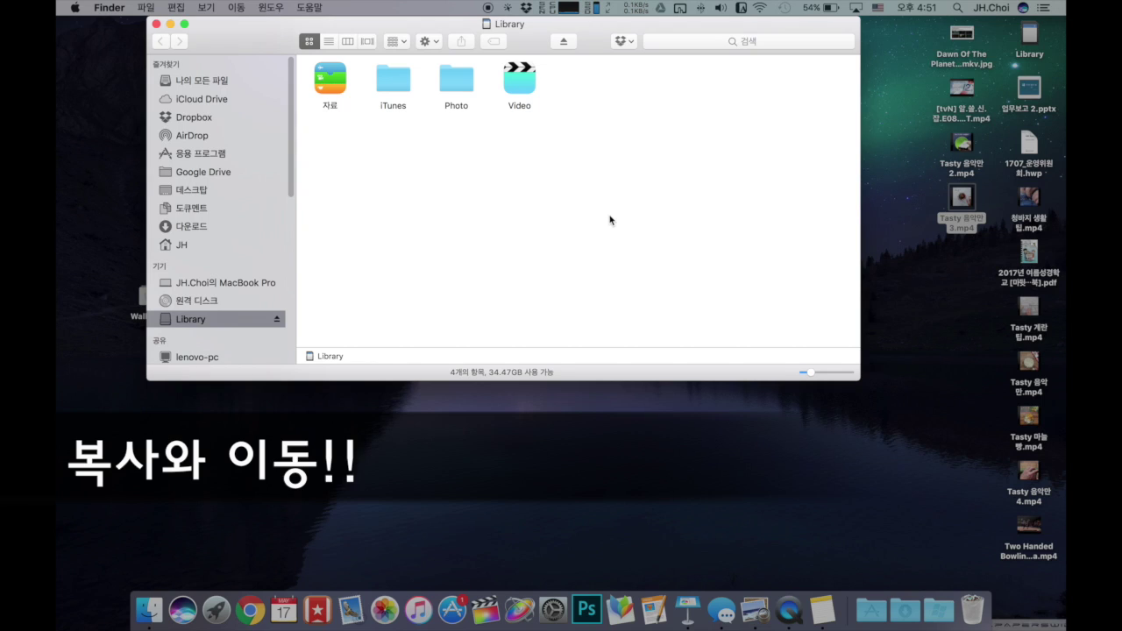
left_click(611, 233)
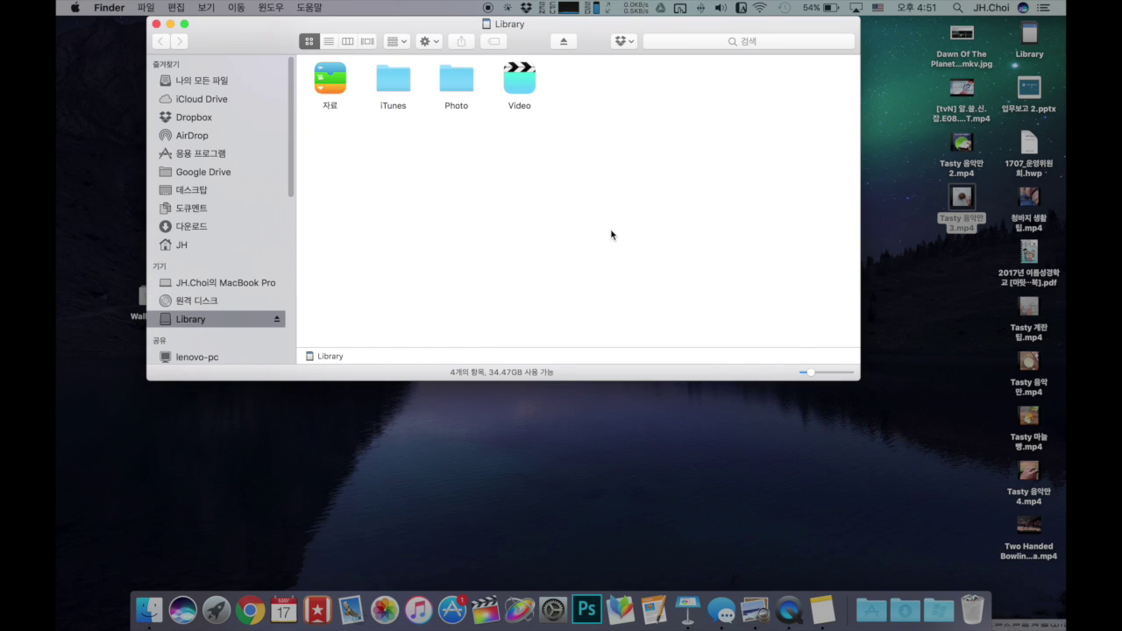
- Move the Library window away from the desktop files and nudge the Tasty 음악만 3.mp4 icon on the desktop
left_click(603, 188)
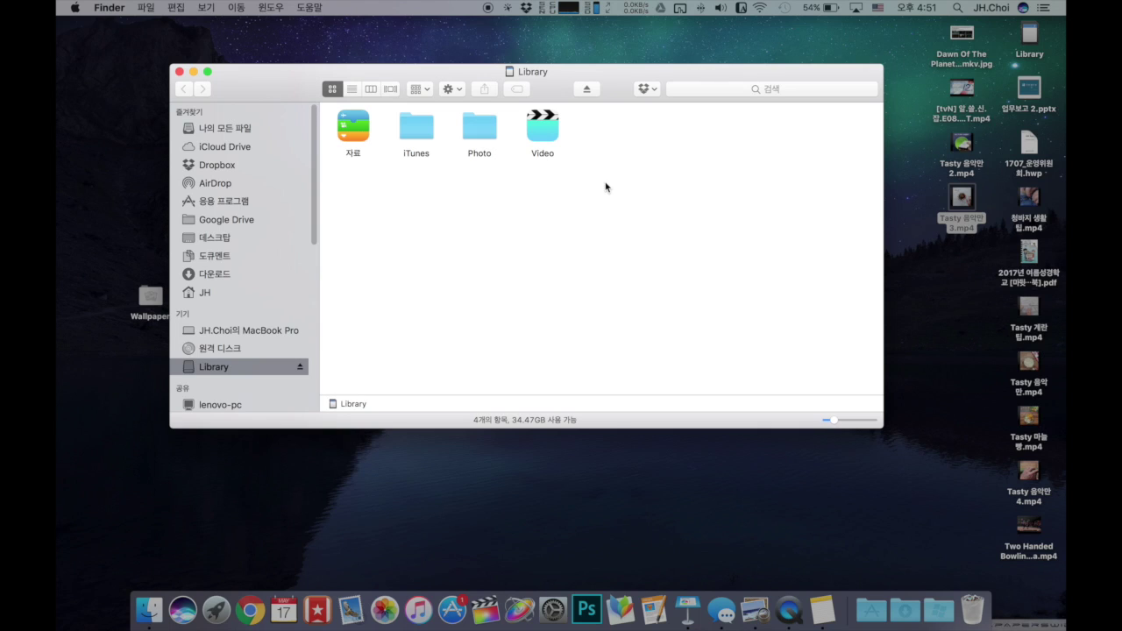
left_click(606, 194)
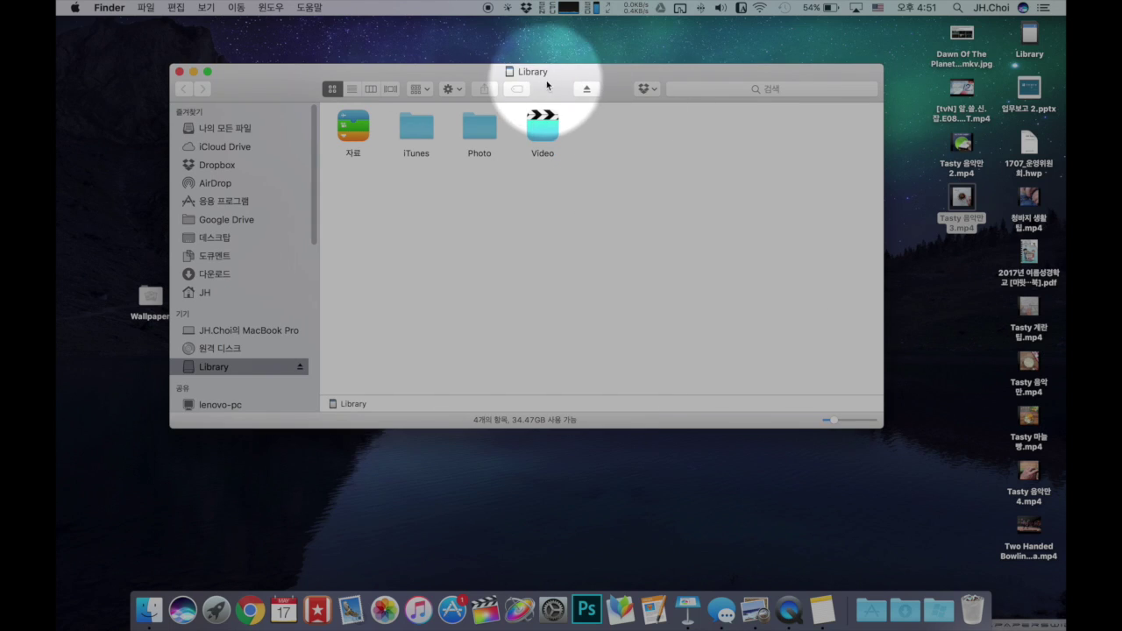
left_click_drag(547, 84, 498, 56)
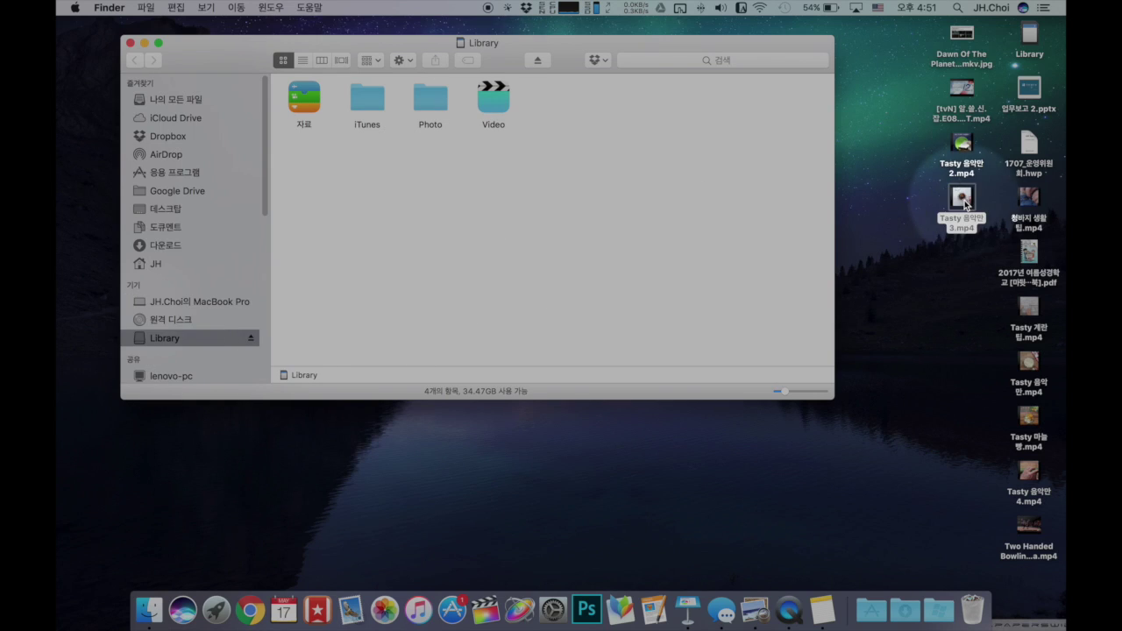
mouse_move(964, 201)
left_mouse_down()
mouse_move(727, 217)
mouse_move(972, 203)
left_mouse_up()
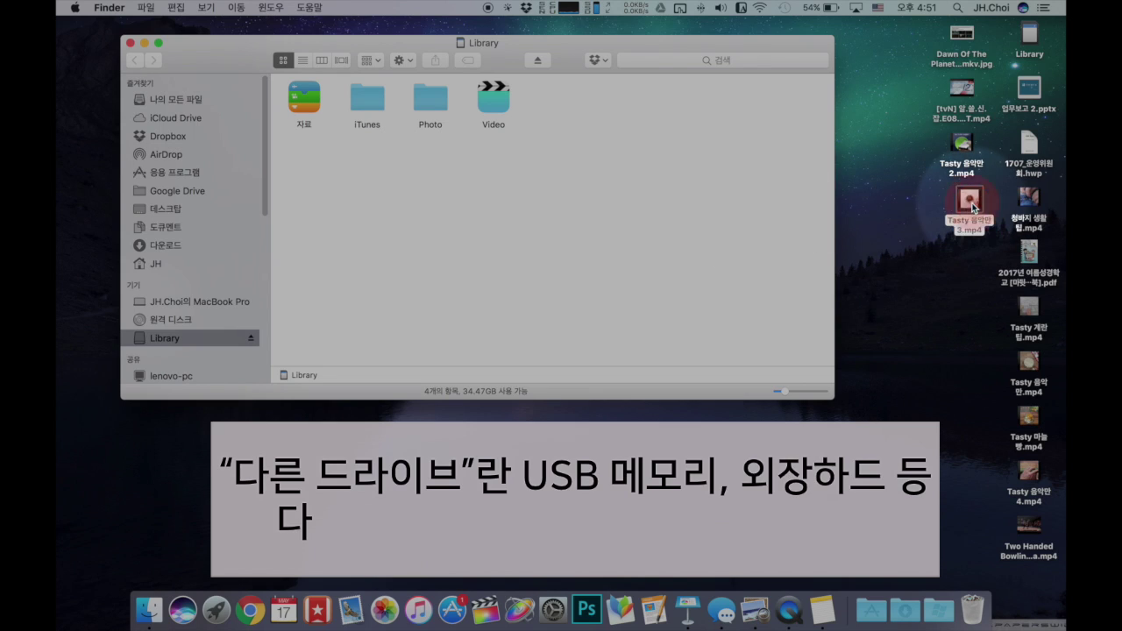
left_click(915, 242)
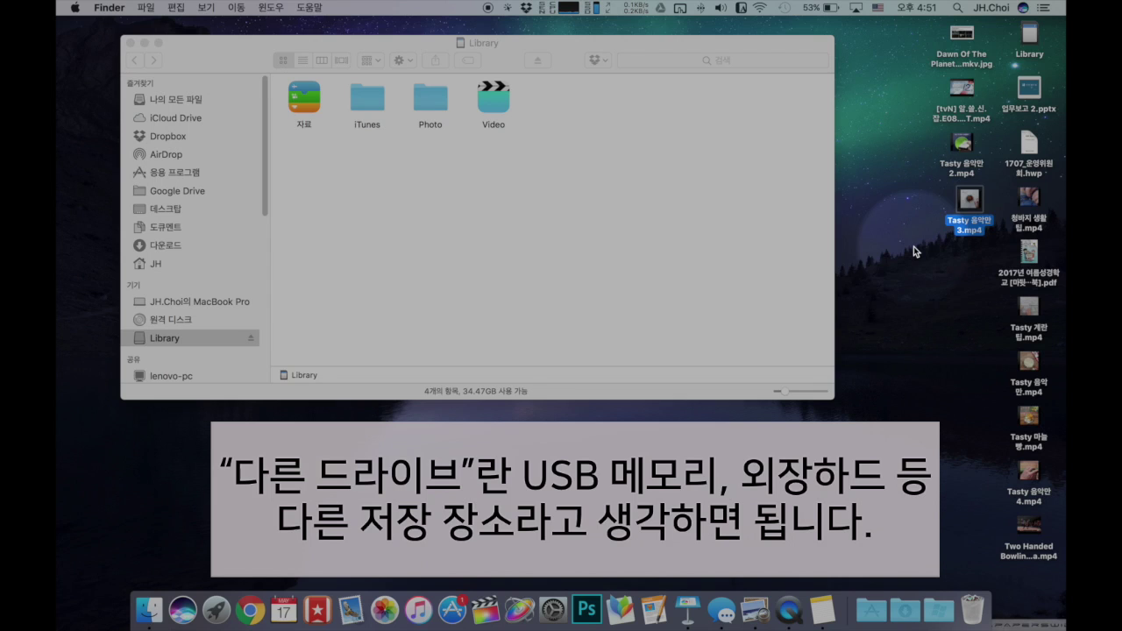
left_click(585, 244)
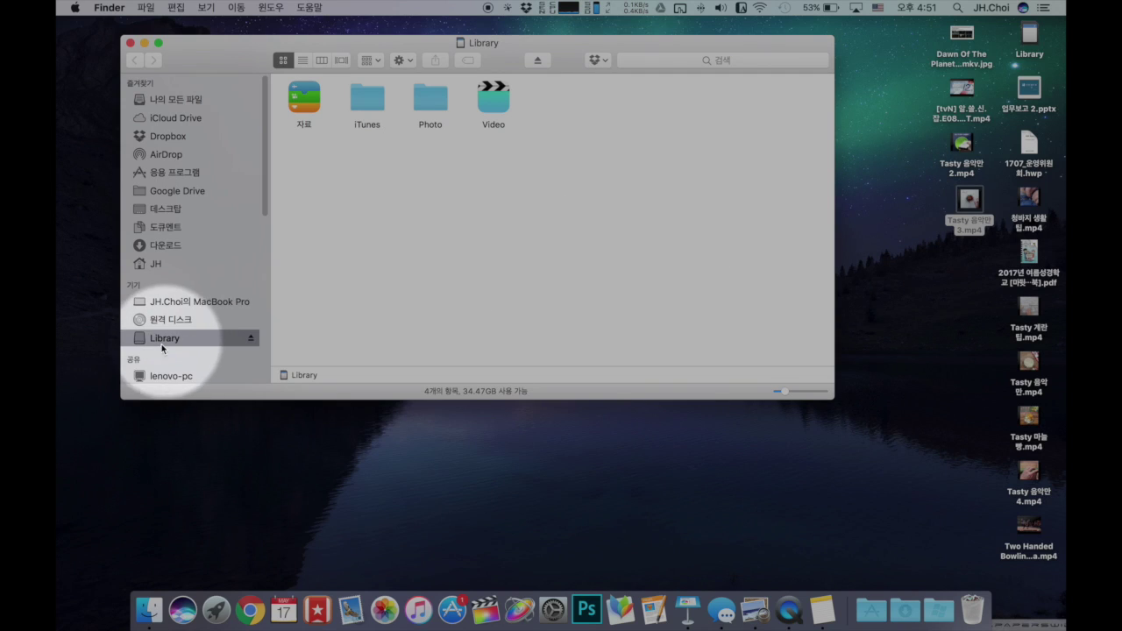
left_click(449, 292)
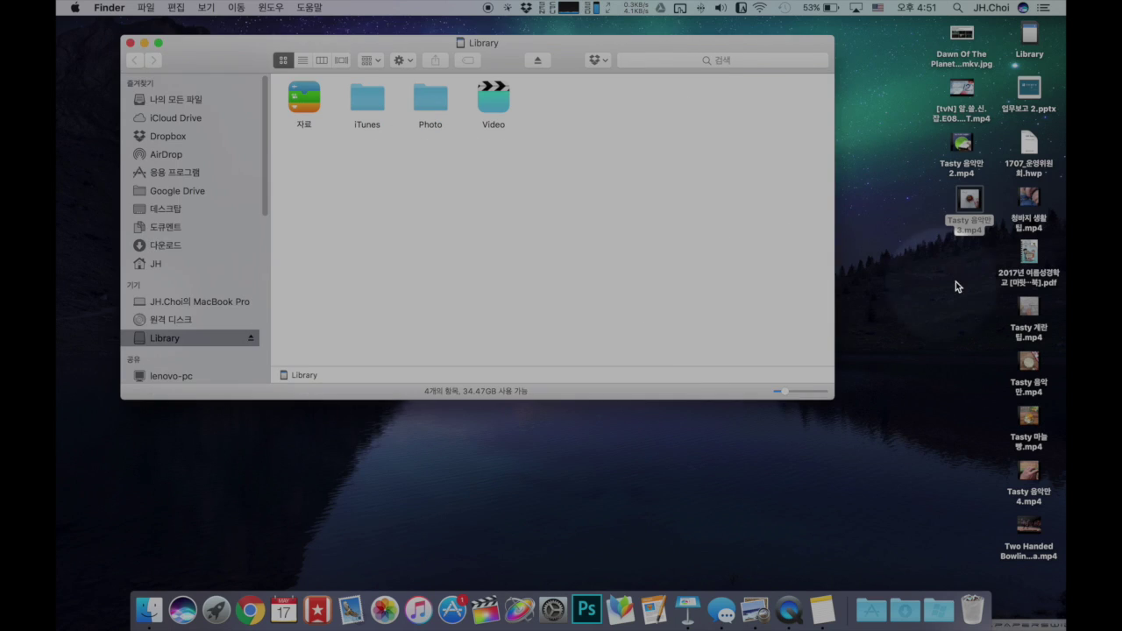
- Copy Tasty 음악만 3.mp4 from the desktop to the Library drive, and move that copy to the Trash
left_click(963, 211)
left_click_drag(968, 206, 693, 233)
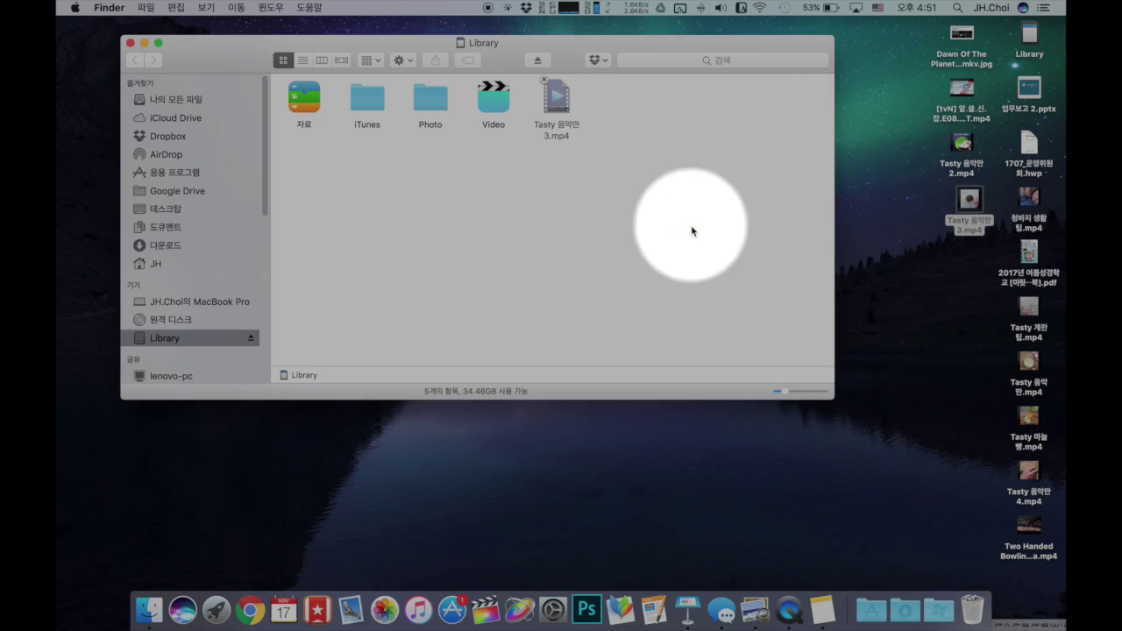
left_click_drag(691, 230, 567, 117)
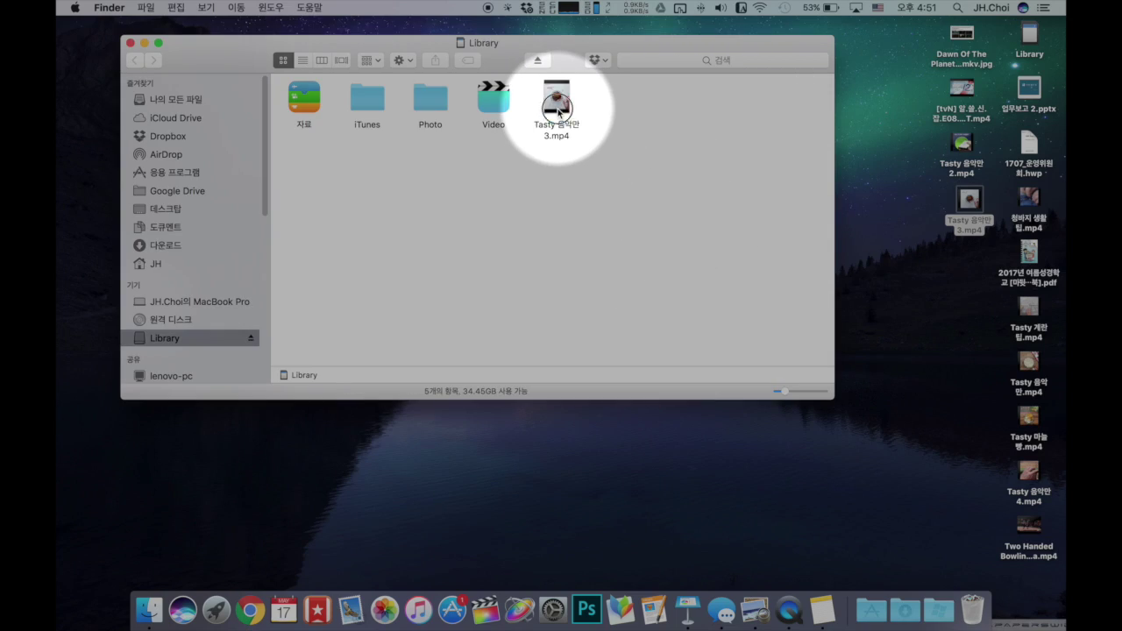
left_click(970, 204)
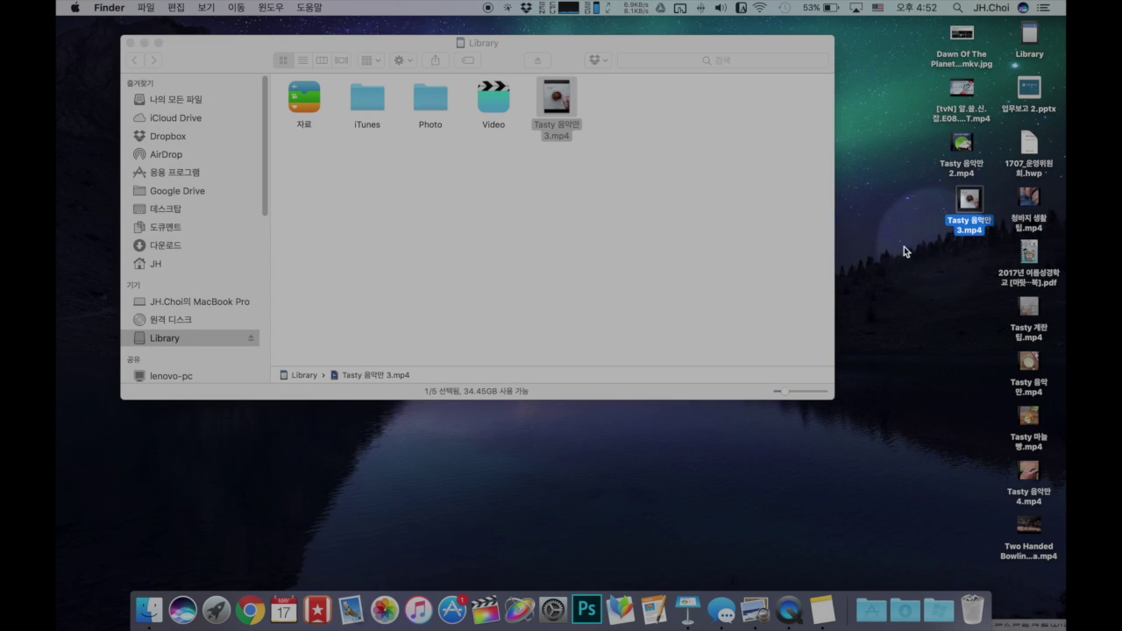
left_click(599, 178)
left_click(558, 102)
key("super+BackSpace")
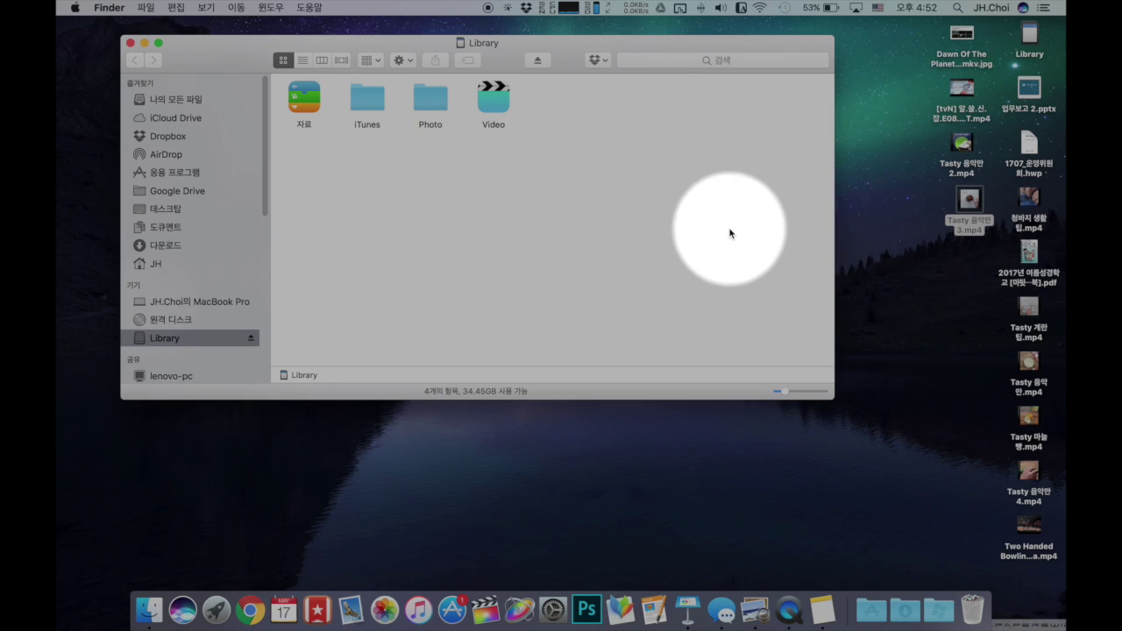
- Move Tasty 음악만 3.mp4 from the desktop to the Library drive without leaving a copy, and undo the move
key("super")
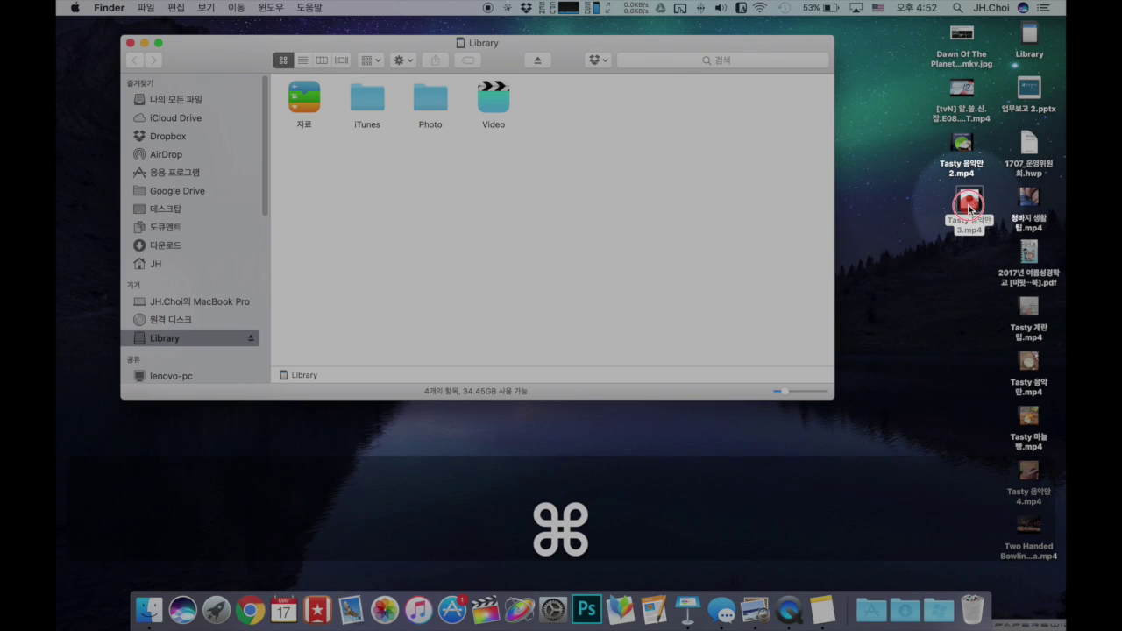
left_click_drag(970, 207, 664, 198)
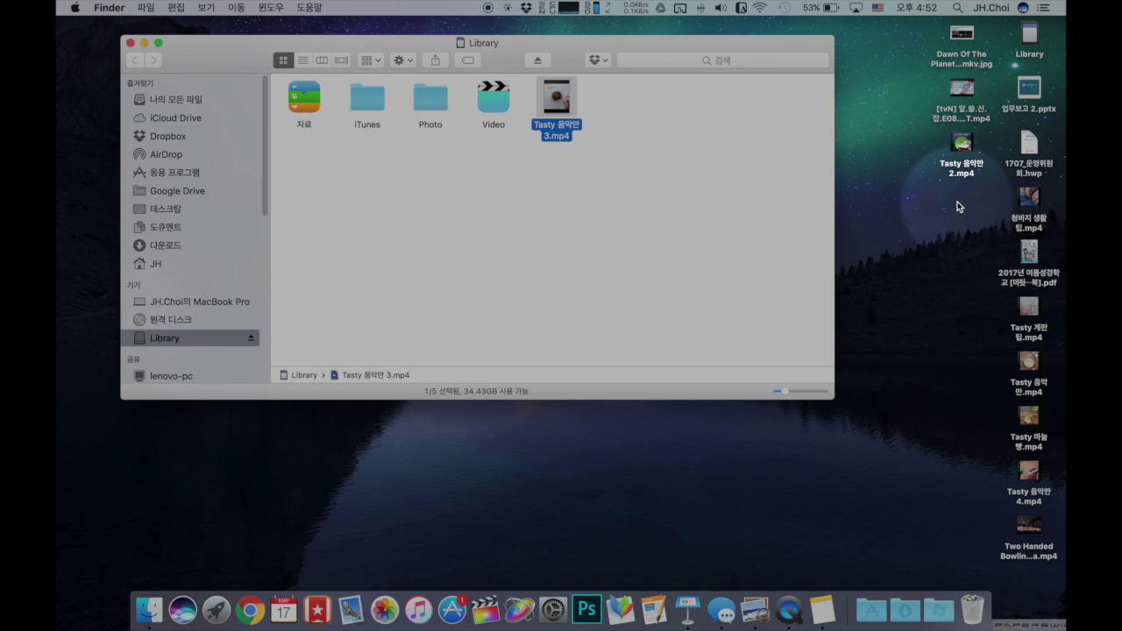
left_click(713, 220)
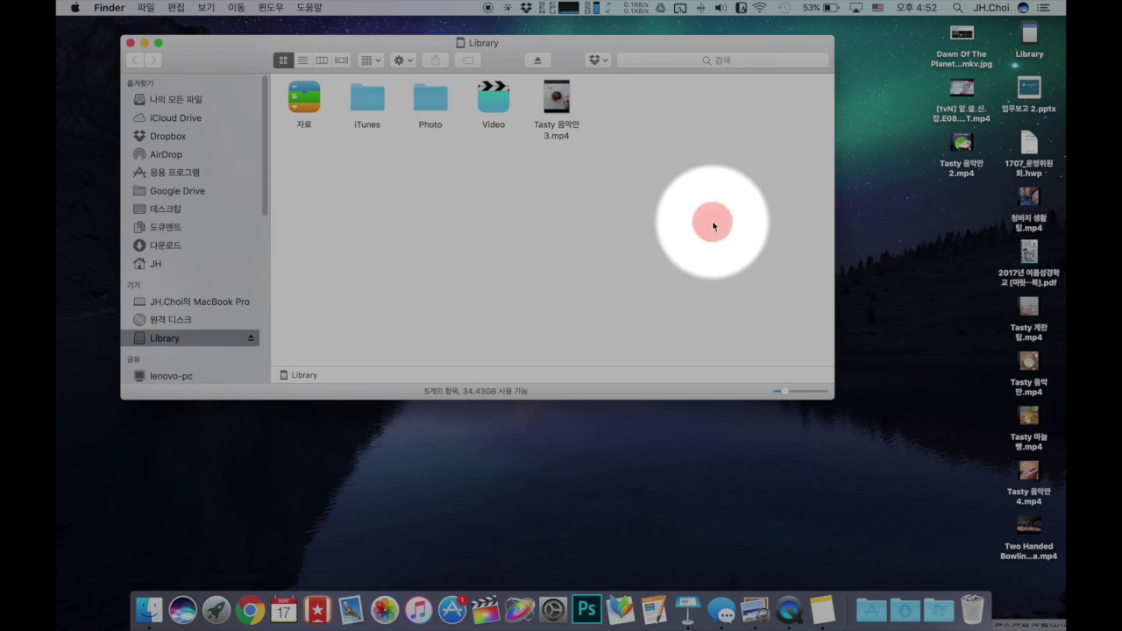
key("super+z")
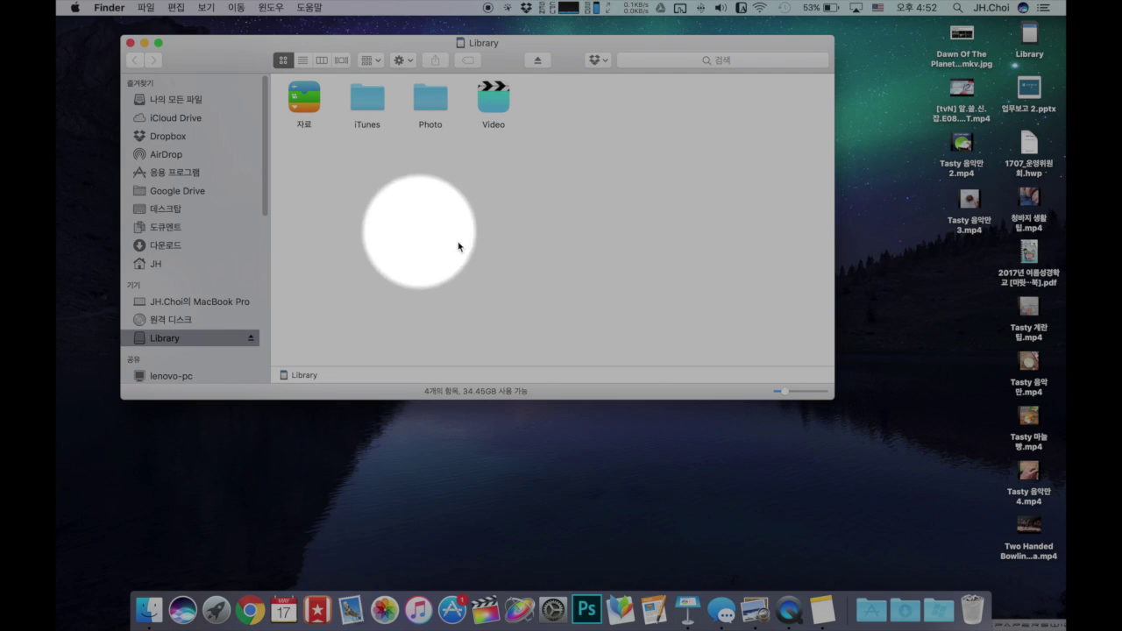
- Open the 도큐멘트 folder and shift the Tasty 음악만 3.mp4 icon slightly on the desktop
left_click(167, 228)
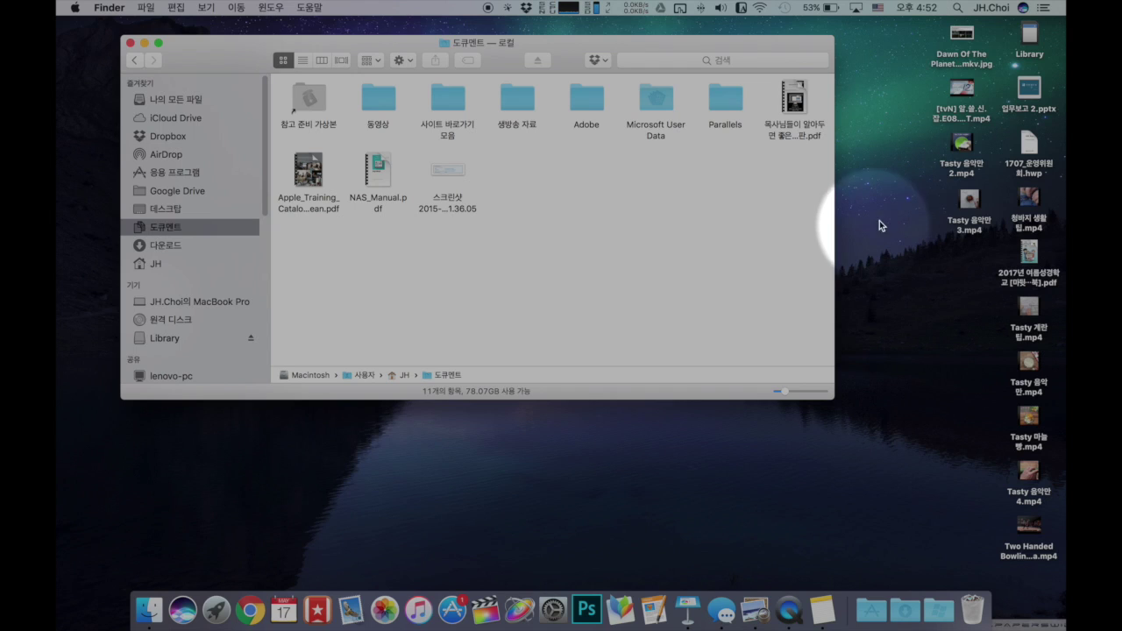
mouse_move(969, 200)
left_mouse_down()
mouse_move(943, 224)
mouse_move(599, 207)
mouse_move(962, 206)
left_mouse_up()
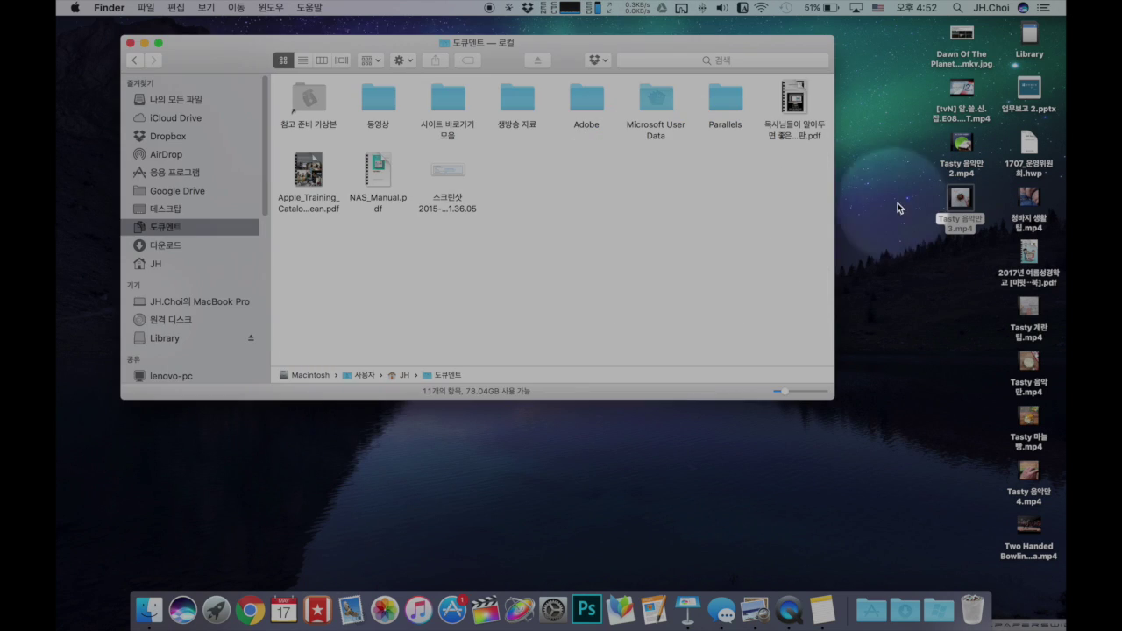
- Copy Tasty 음악만 3.mp4 from the desktop into 도큐멘트 on the same drive, and move that copy to the Trash
left_click(962, 200)
key("alt")
left_click_drag(962, 204, 704, 195)
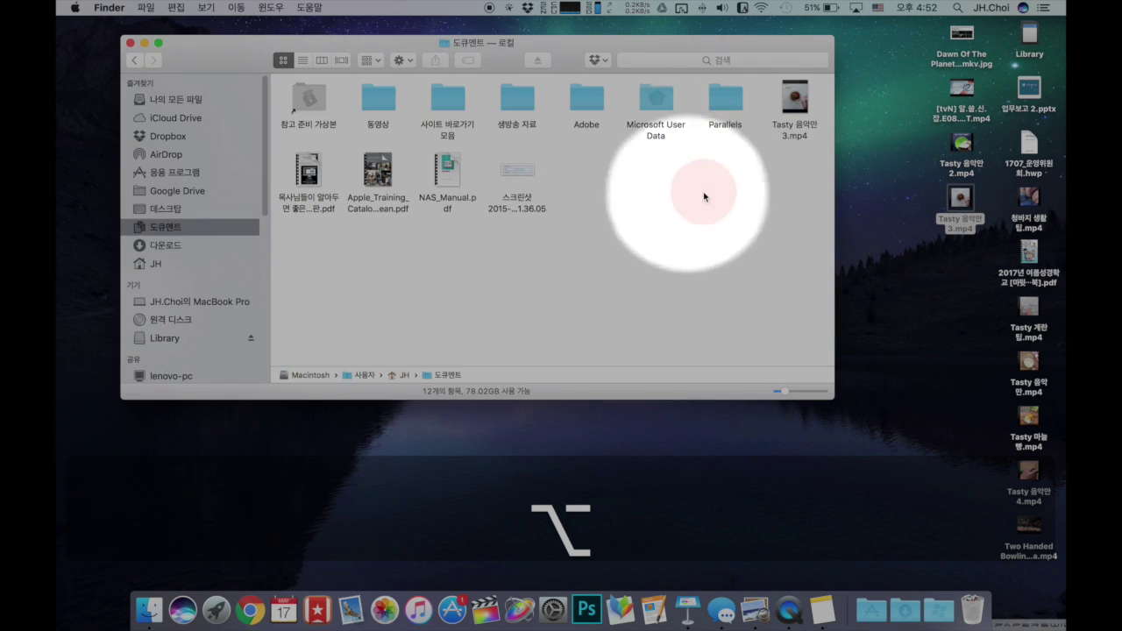
left_click(793, 131)
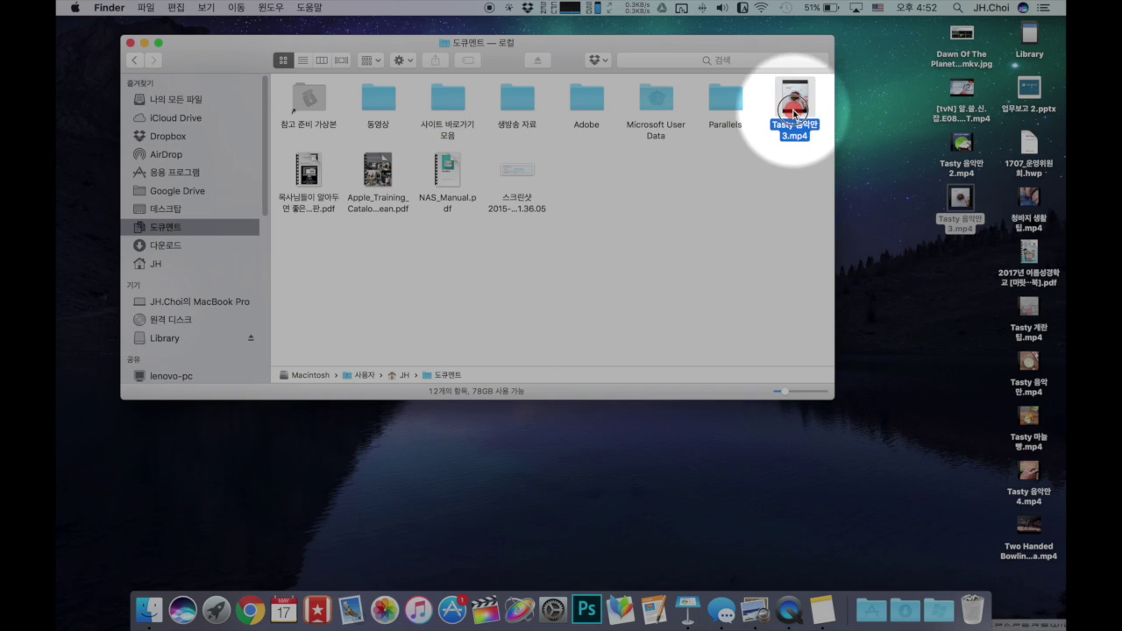
left_click(960, 198)
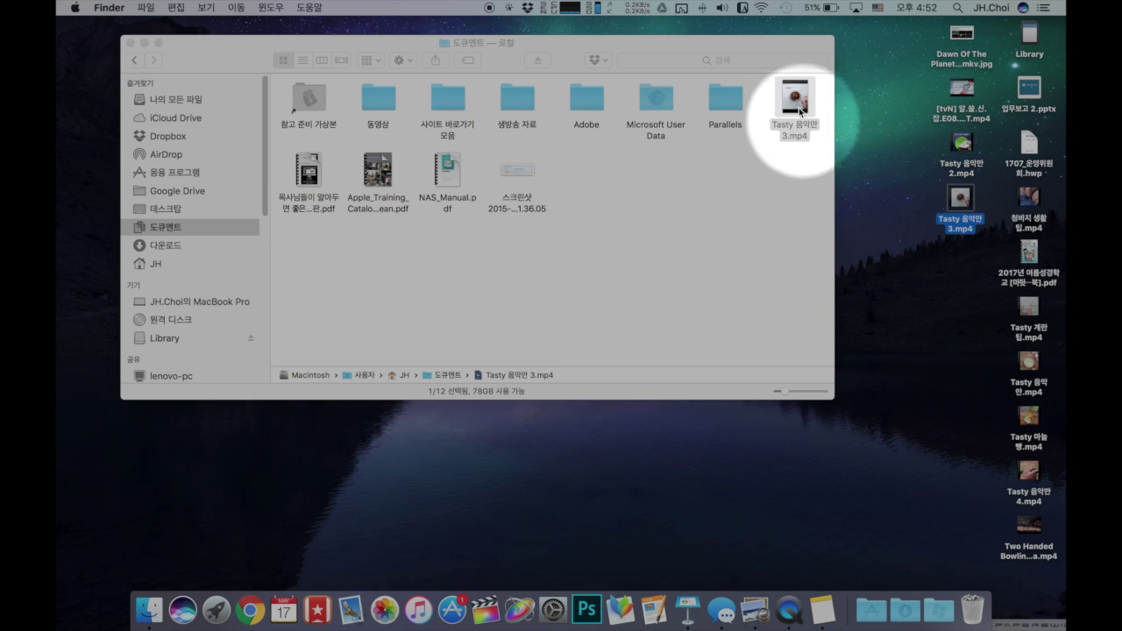
left_click(788, 103)
key("super+BackSpace")
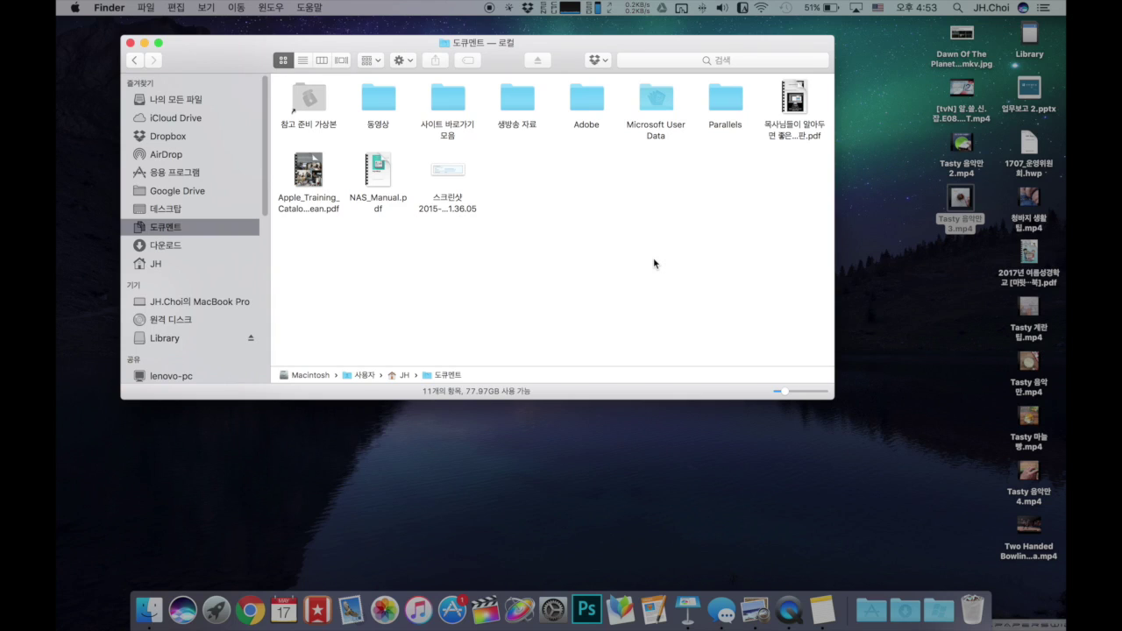
key("ctrl+c")
key("ctrl+x")
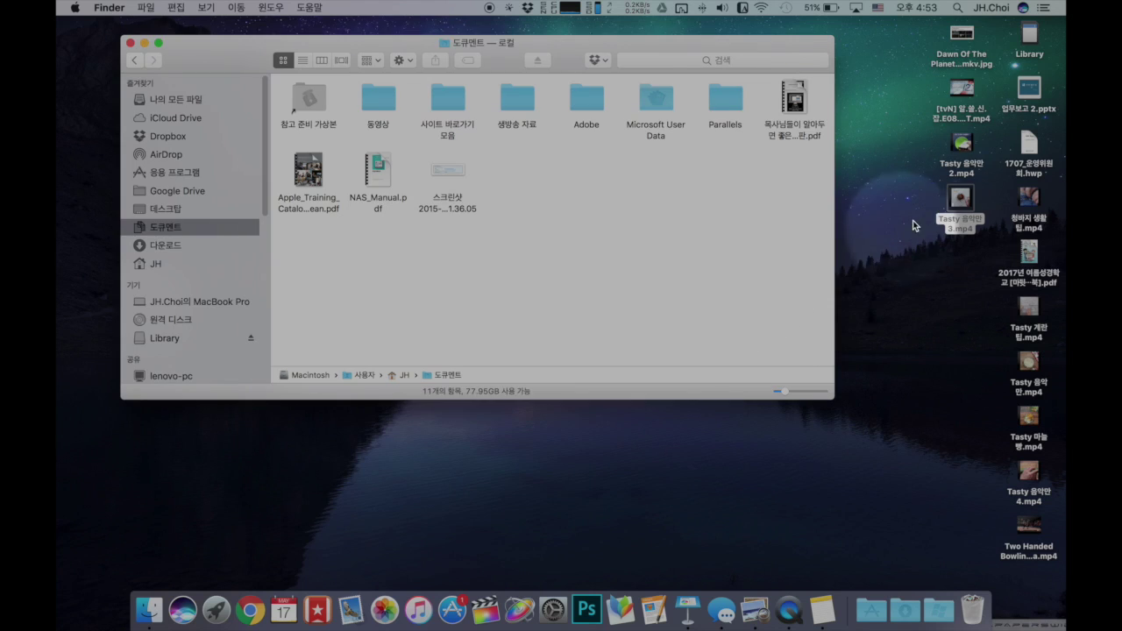
- Copy Tasty 음악만 3.mp4 on the desktop to the clipboard and paste it into the 도큐멘트 folder
left_click(968, 202)
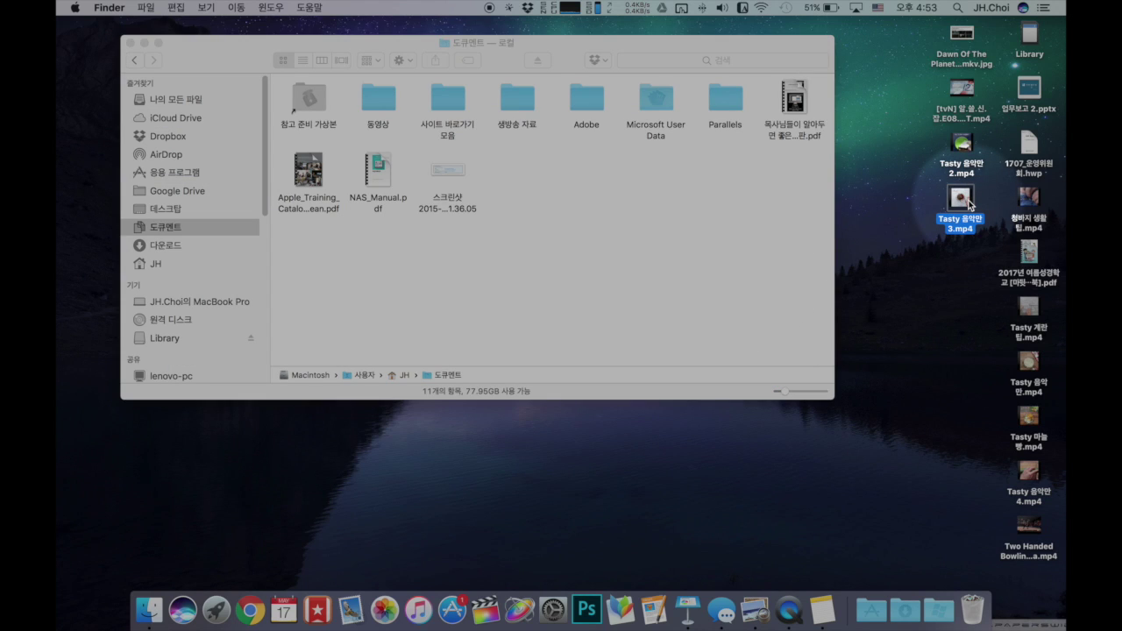
key("super+c")
left_click(684, 244)
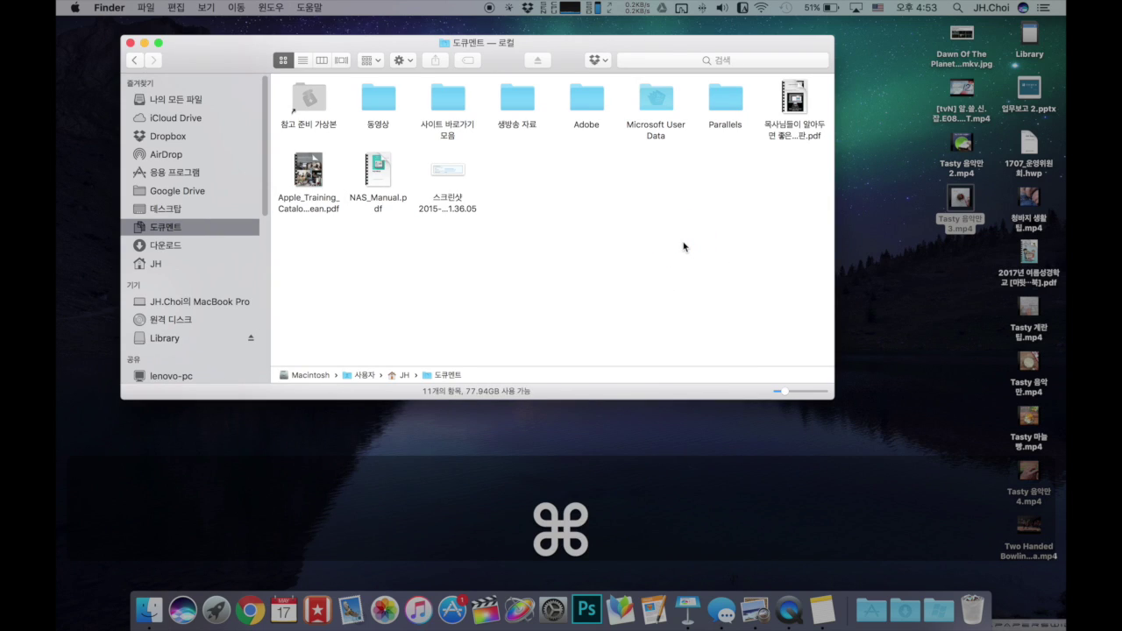
key("super+v")
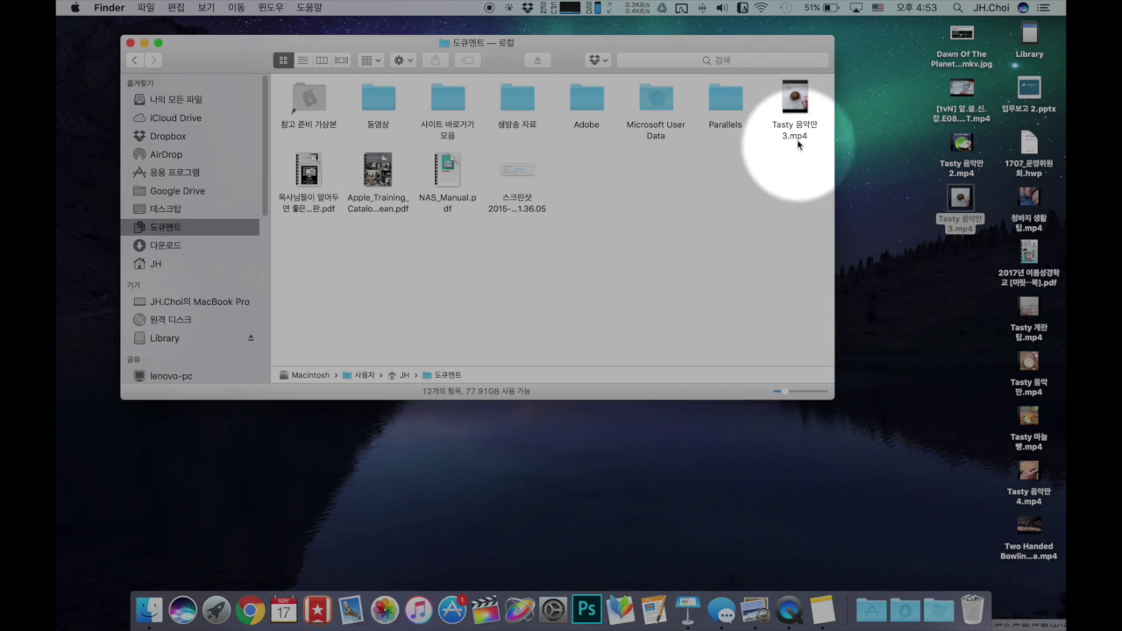
left_click(798, 104)
left_click(961, 211)
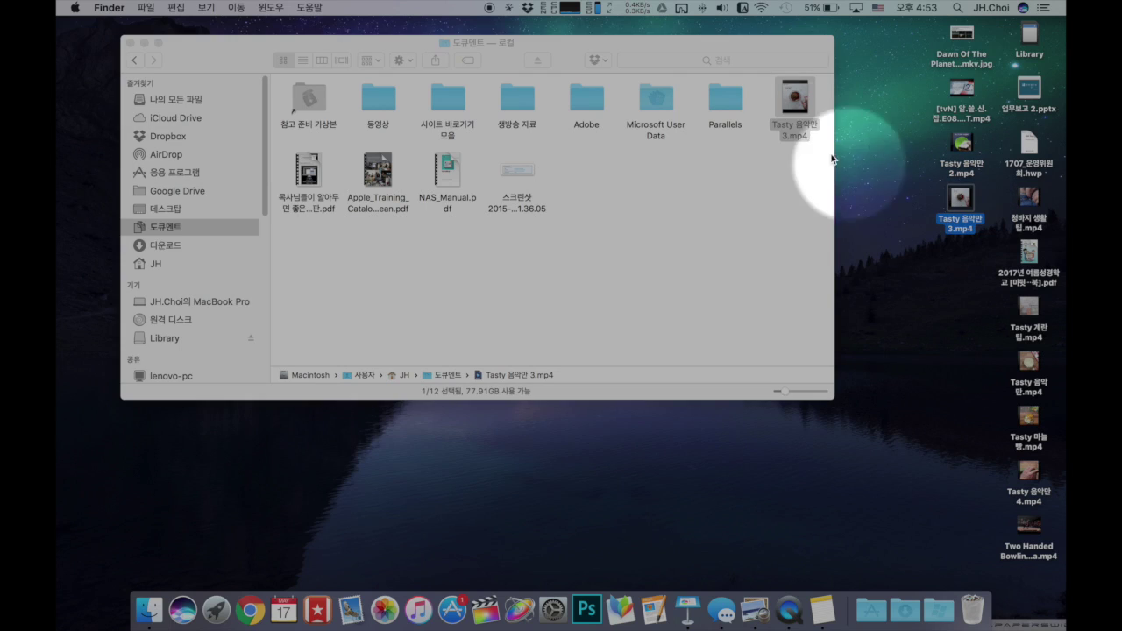
- Move the pasted copy in 도큐멘트 to the Trash and paste the clipboard file there as a move from the desktop
left_click(799, 110)
key("super+BackSpace")
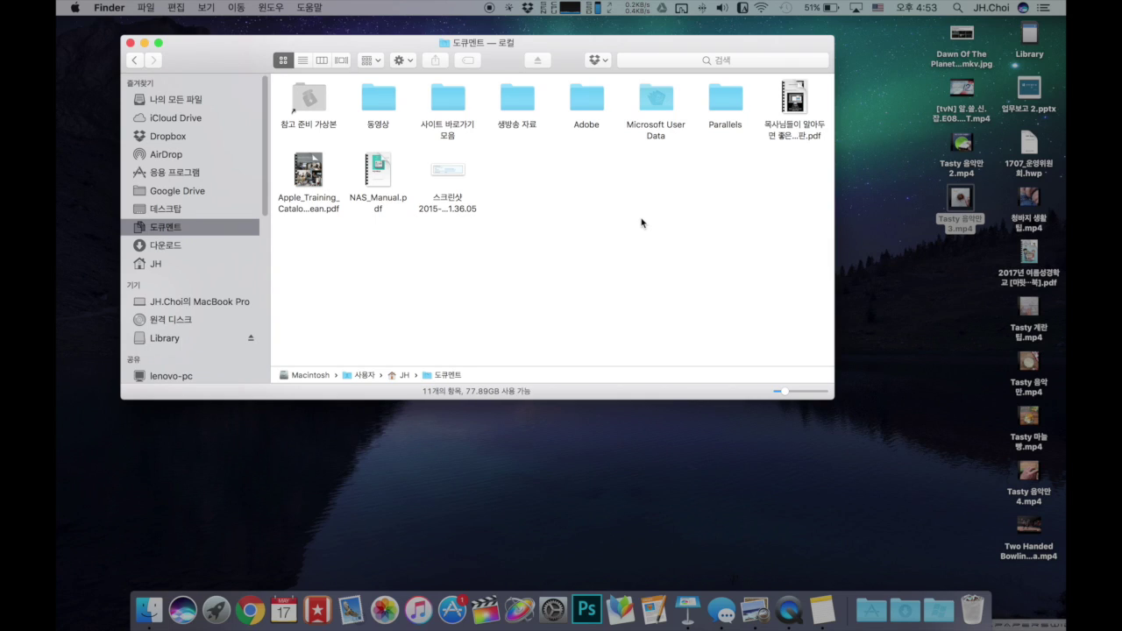
key("alt+super")
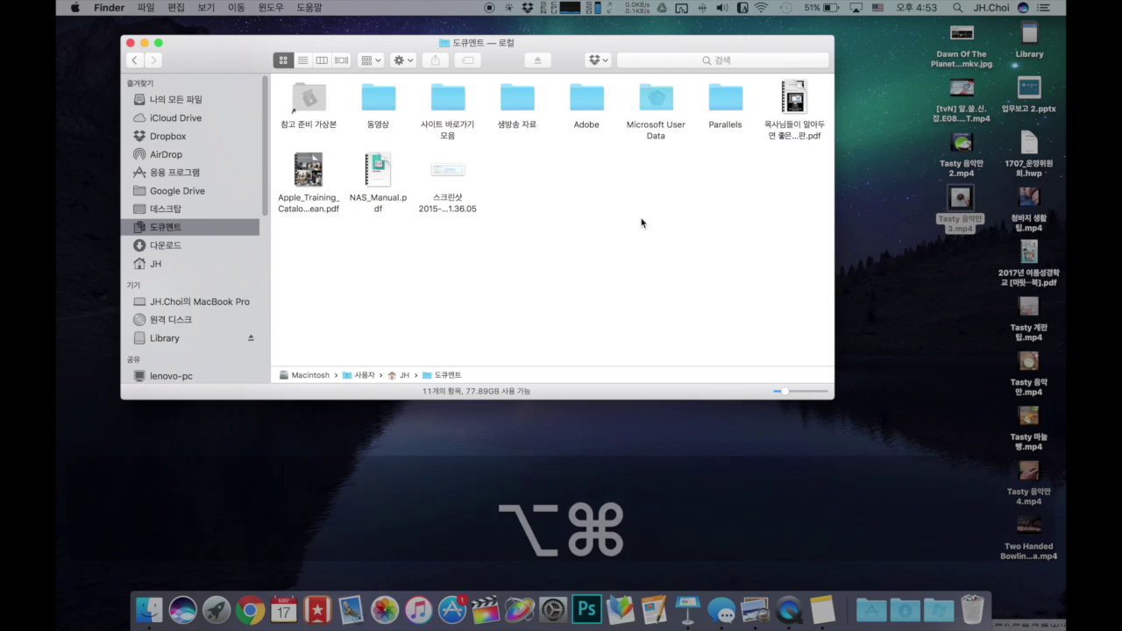
key("alt+super+v")
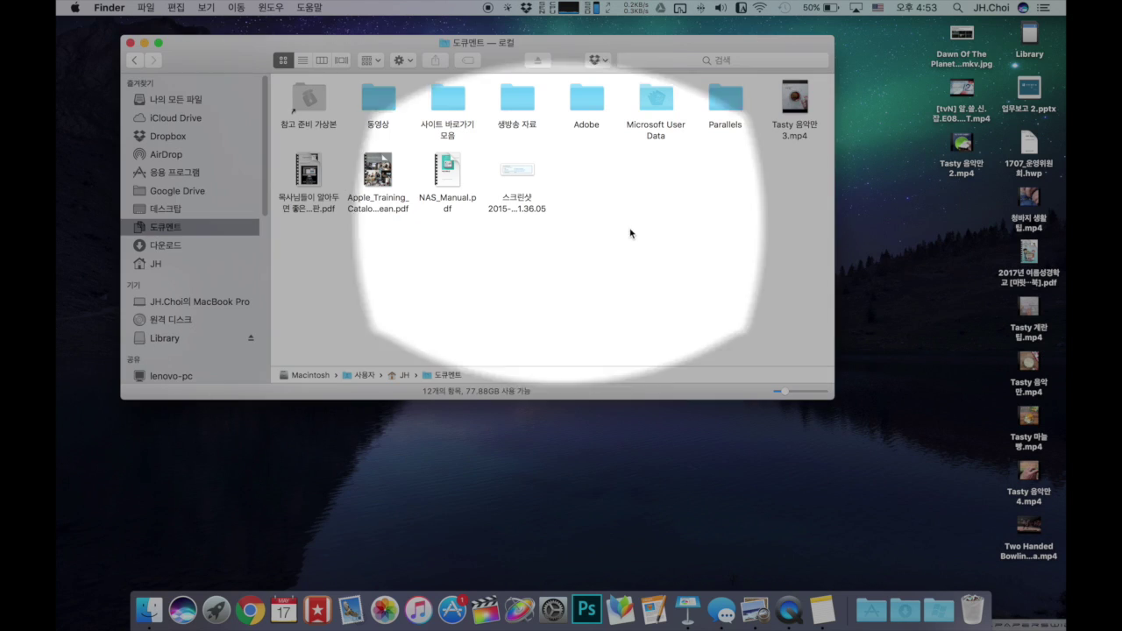